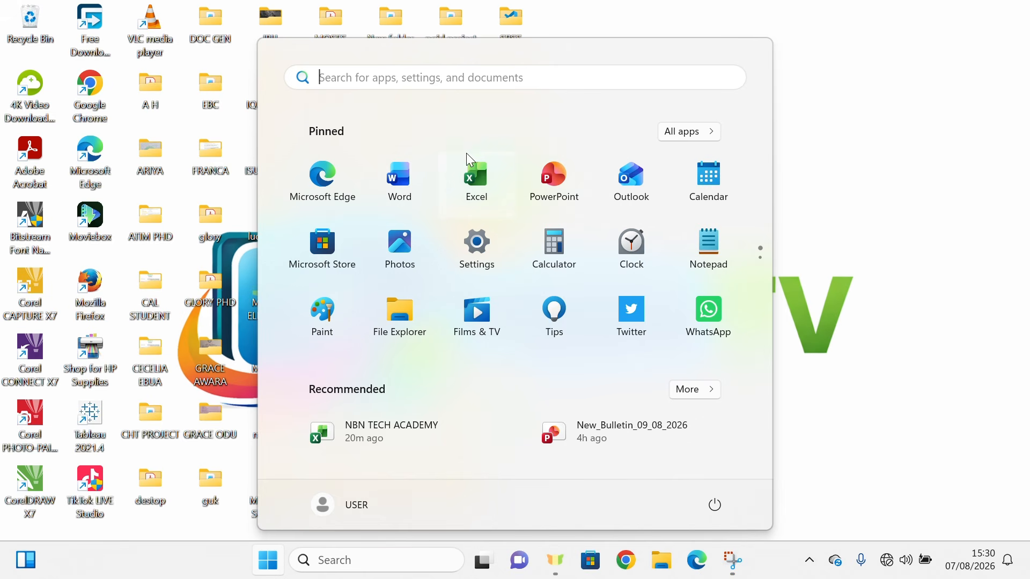
Step: Open the recent NBN TECH ACADEMY workbook in Excel and look through its existing worksheets
click(486, 177)
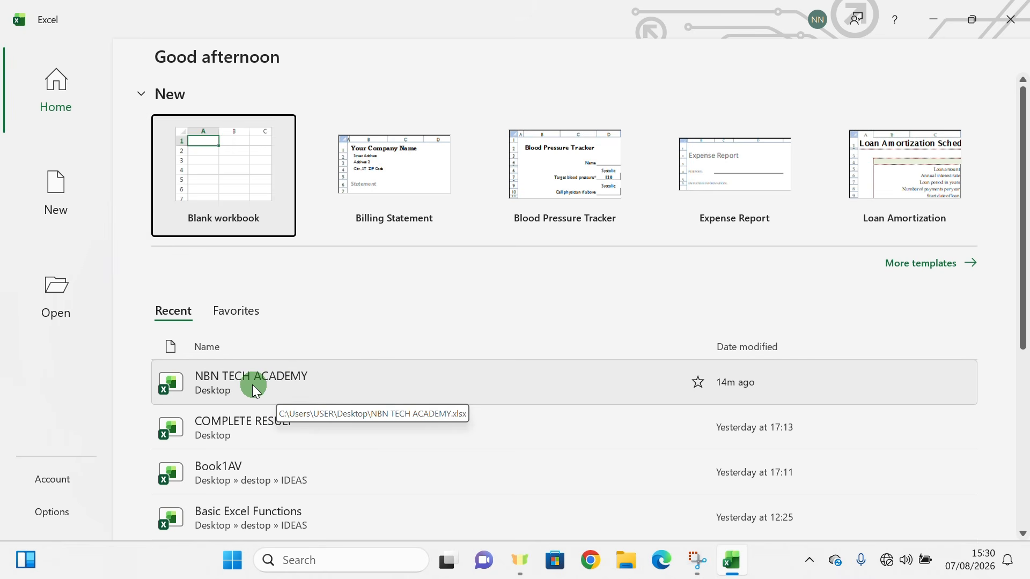
click(252, 386)
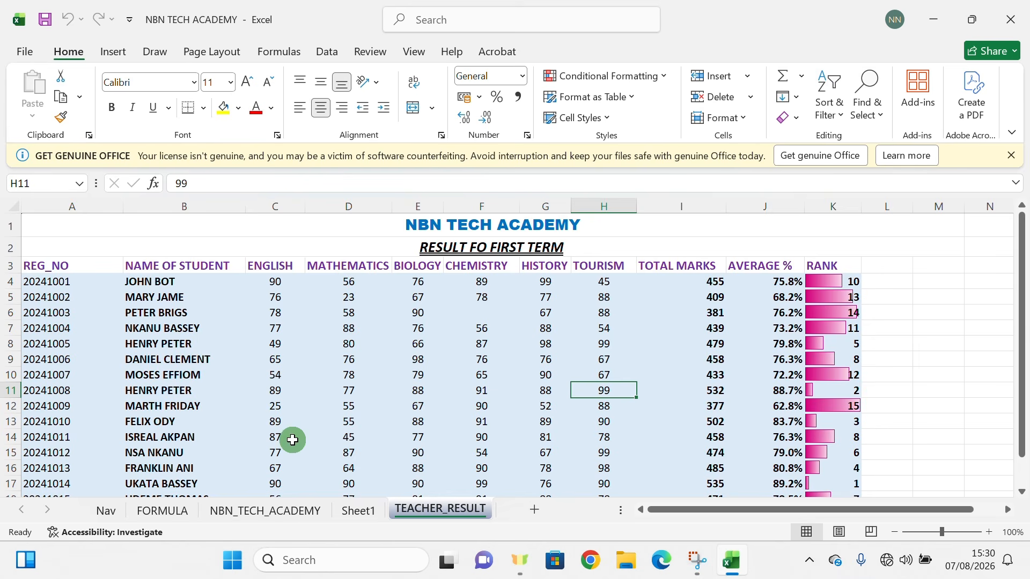
click(102, 511)
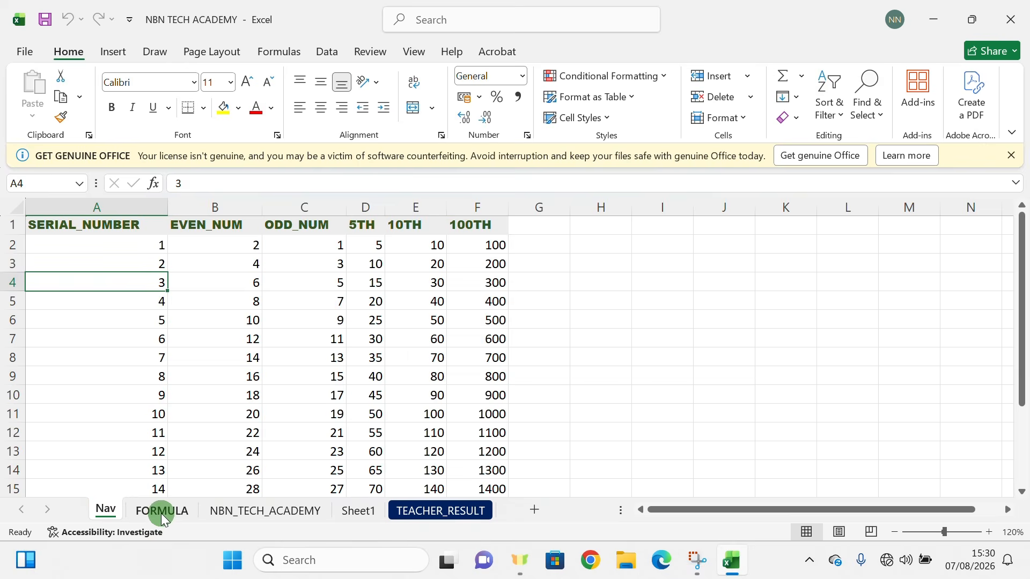
click(162, 513)
click(258, 512)
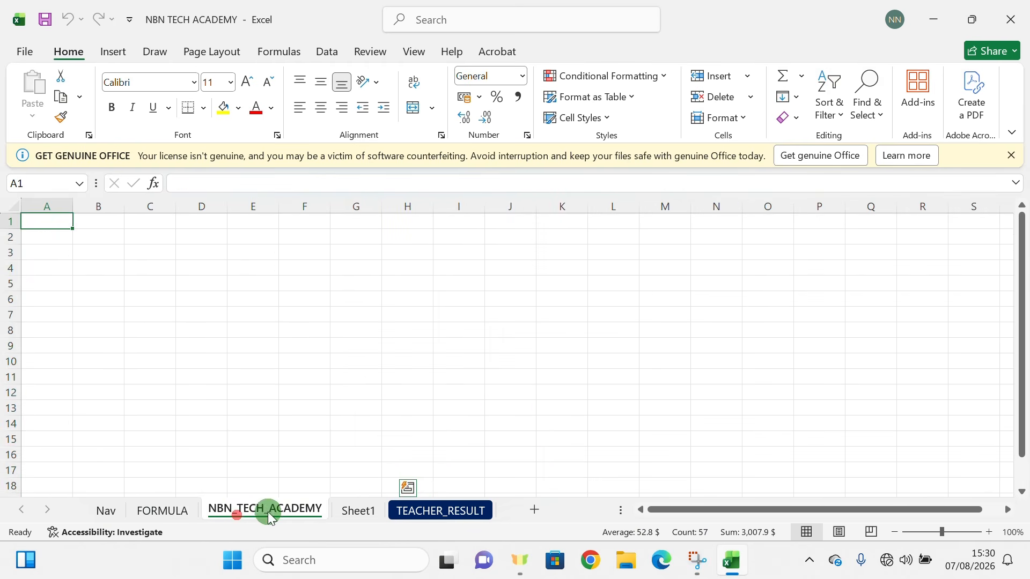
click(343, 516)
click(460, 518)
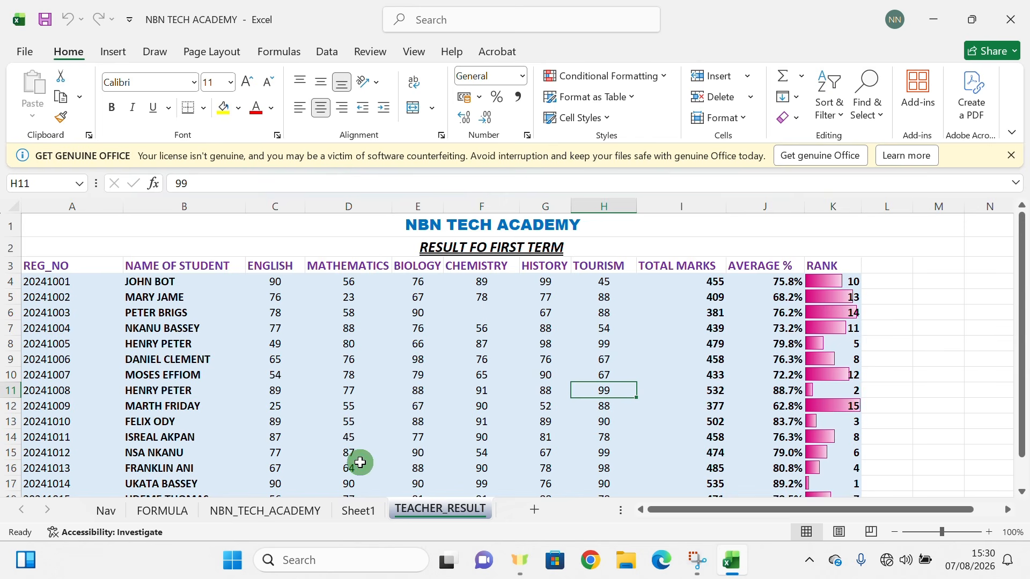
Step: Add a new blank worksheet after TEACHER_RESULT and dismiss the genuine Office notice
click(536, 509)
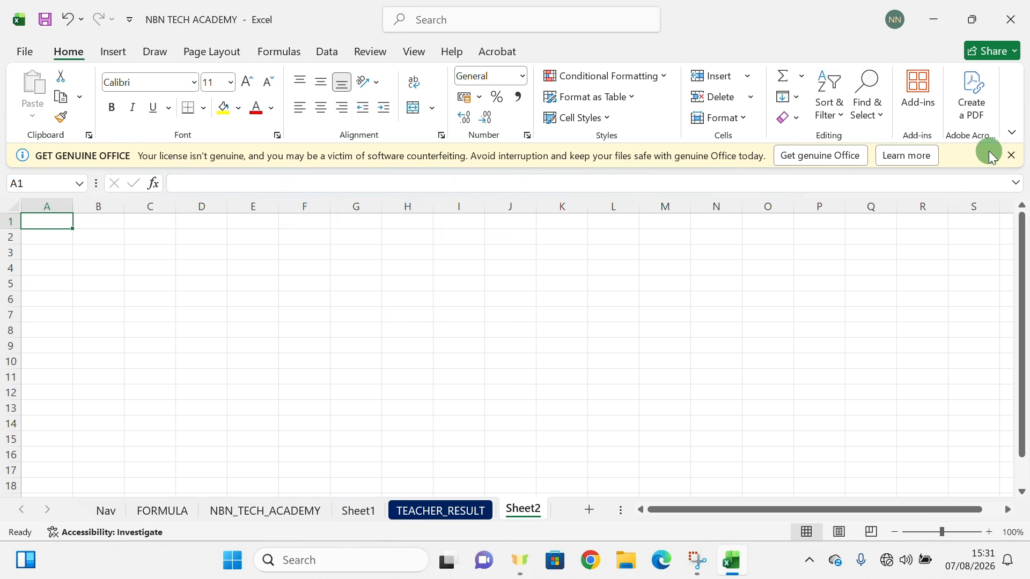
click(1013, 157)
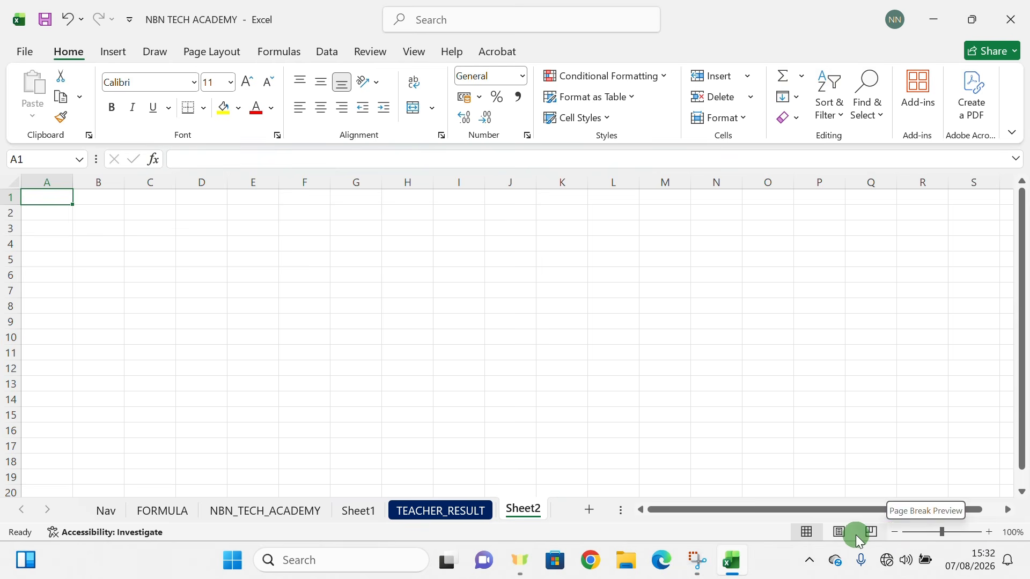
click(896, 533)
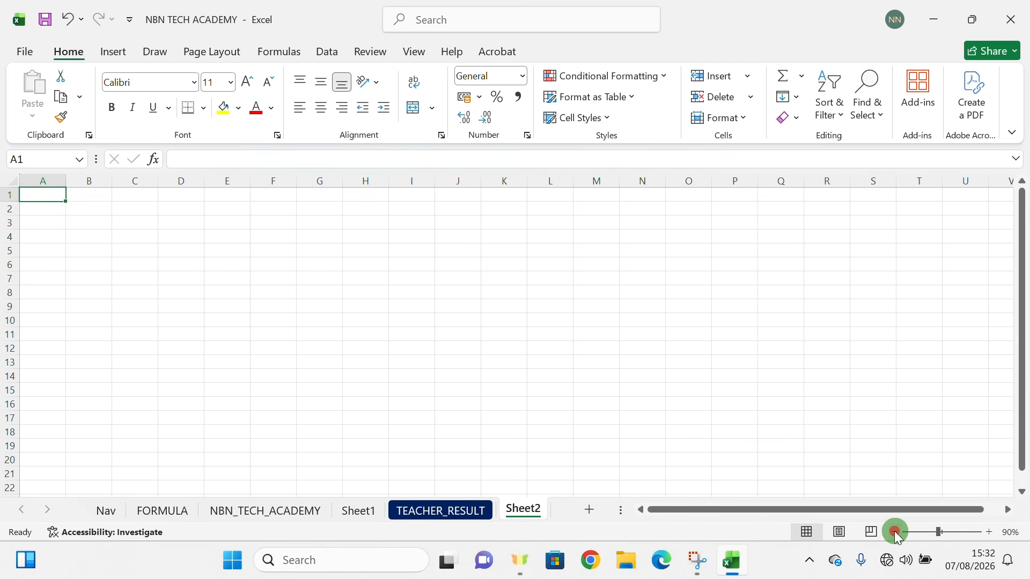
click(991, 533)
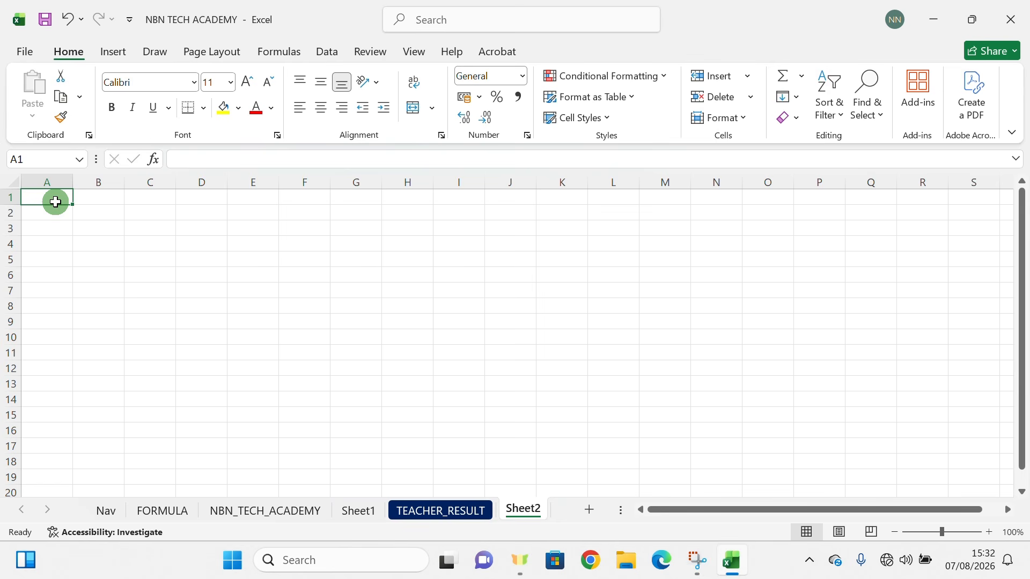
Step: Enter the company title SBN ICT WORLD in cell A1 of the new sheet
text(s)
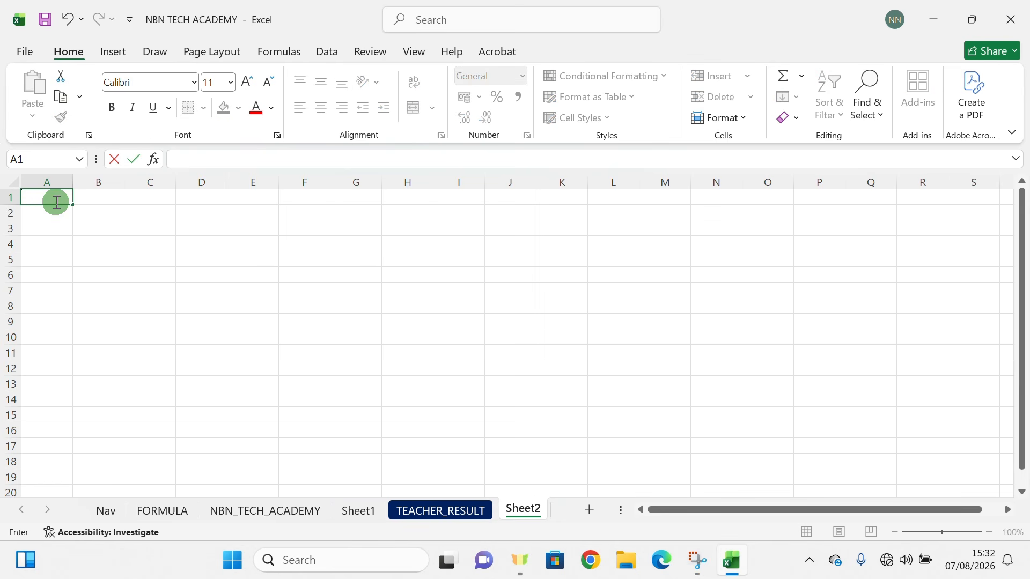
text(BN)
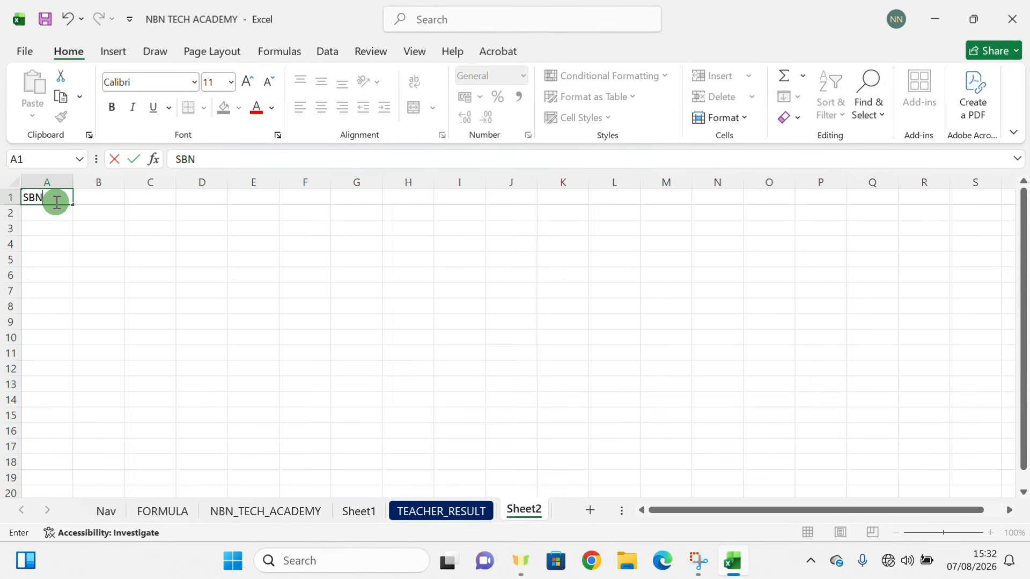
text( ICT)
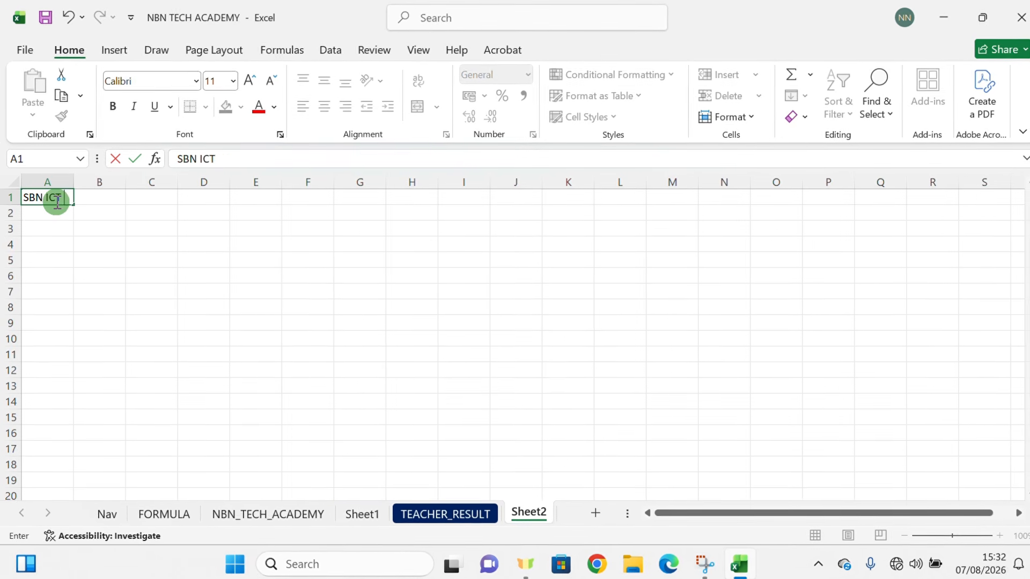
text( WOR)
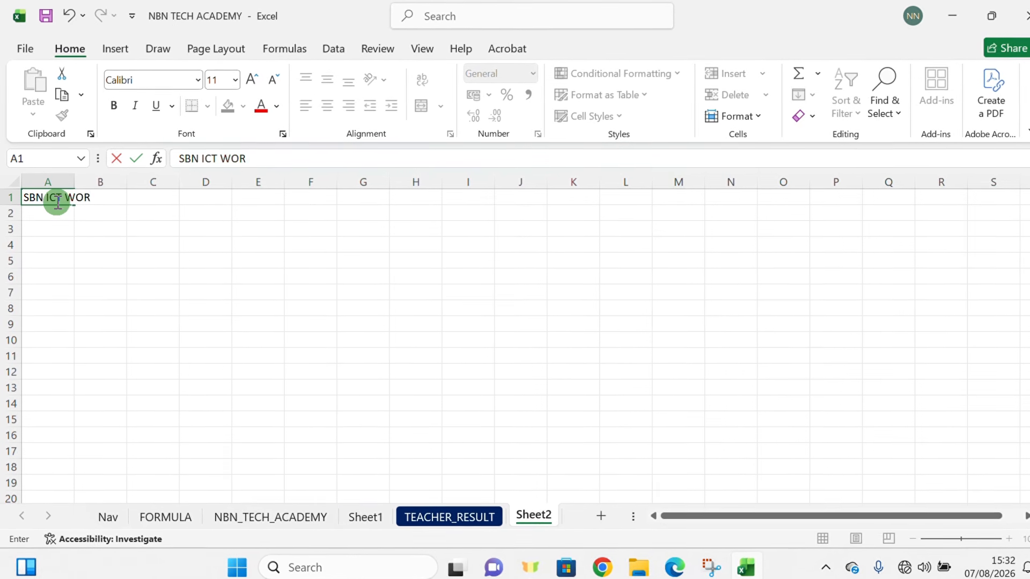
text(L)
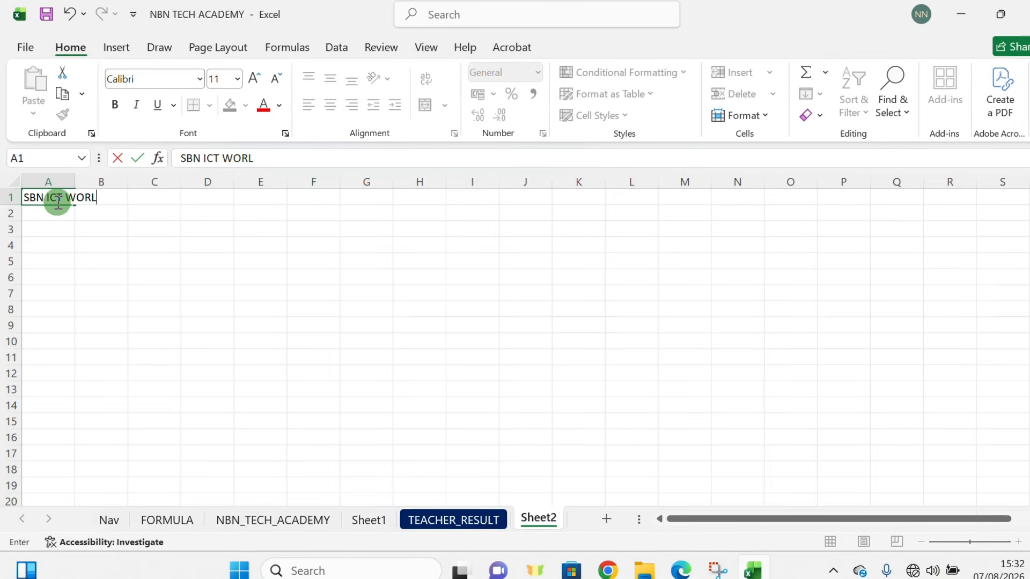
text(D)
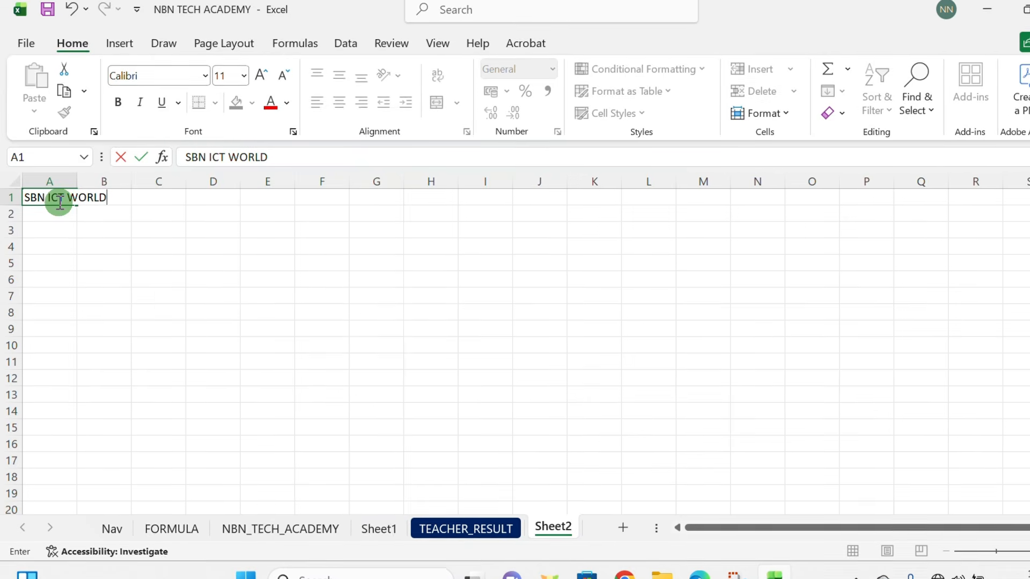
key(Return)
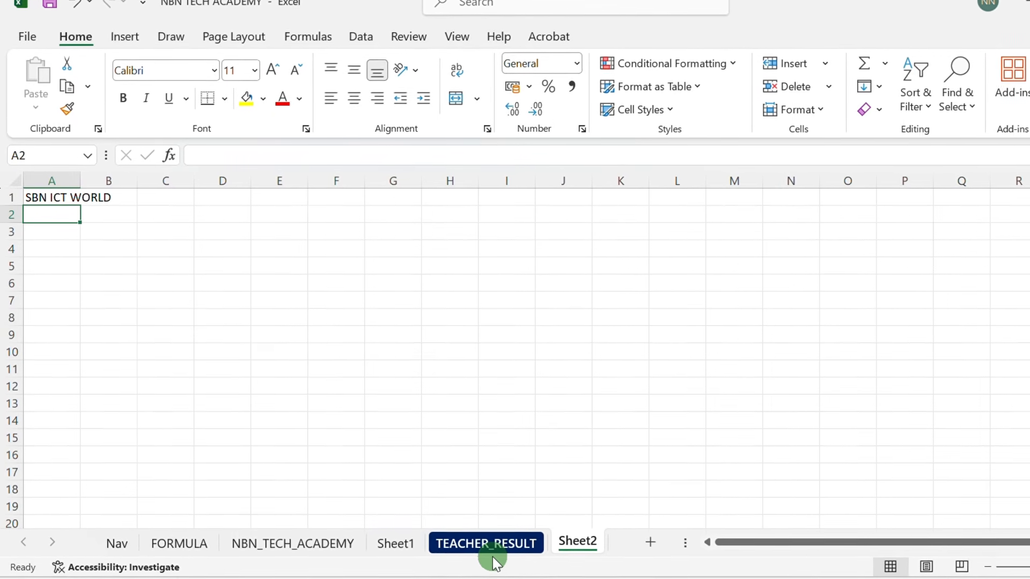
Step: Enter the company's address with street, city and country in cell A2
text(MARY SLESS)
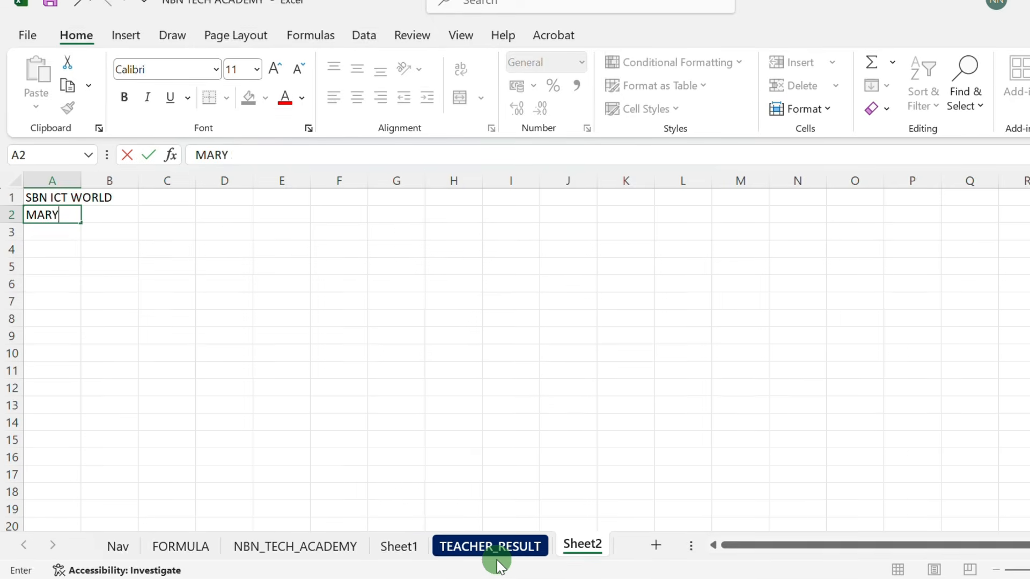
text(OR, CAL)
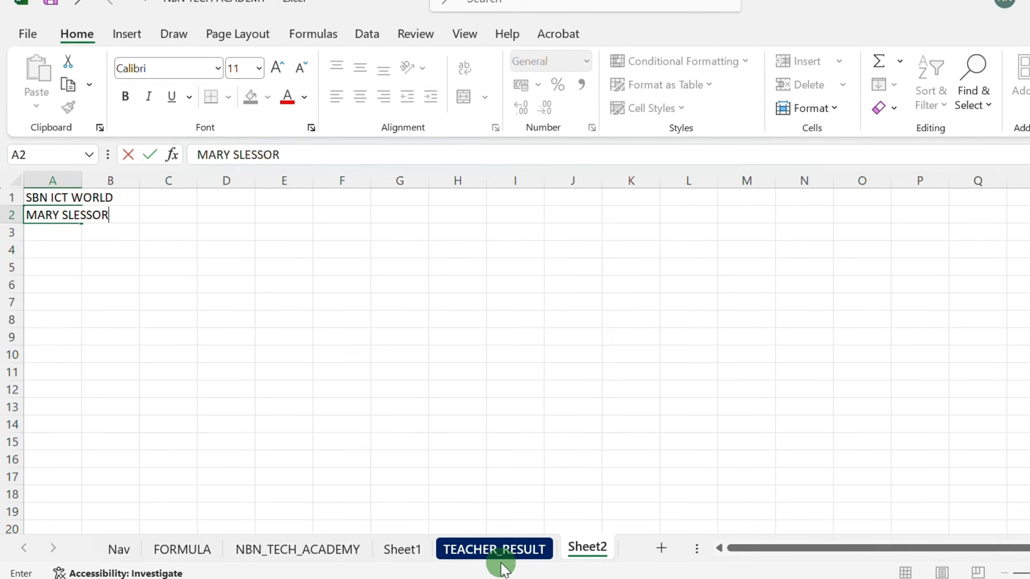
text(ABAR, )
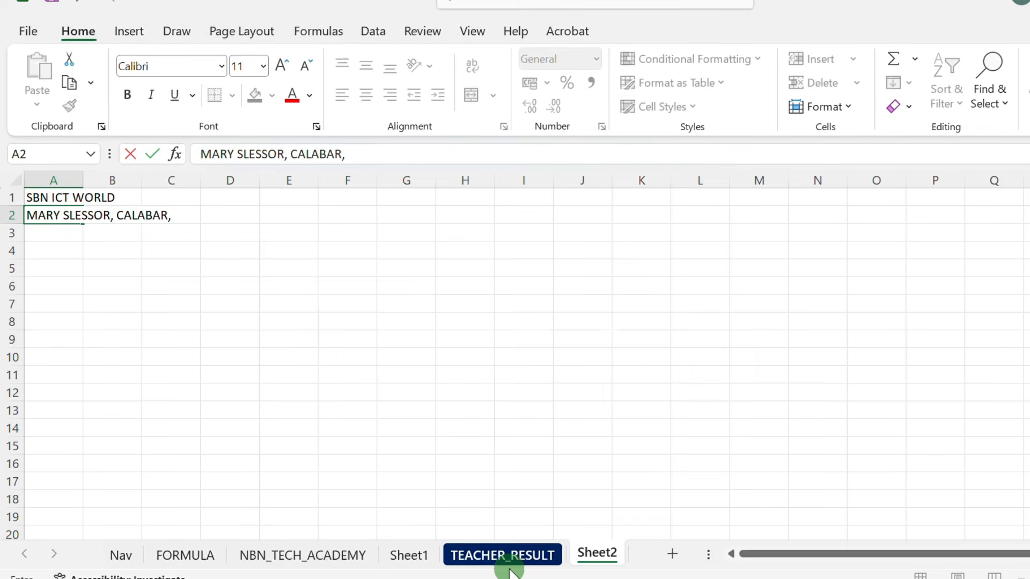
text(NIGERIA)
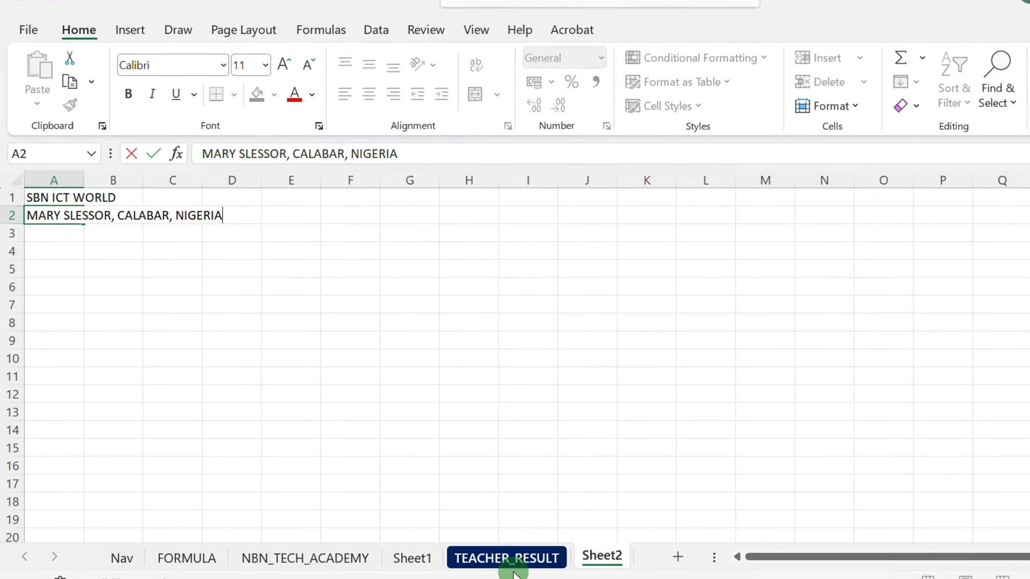
key(Return)
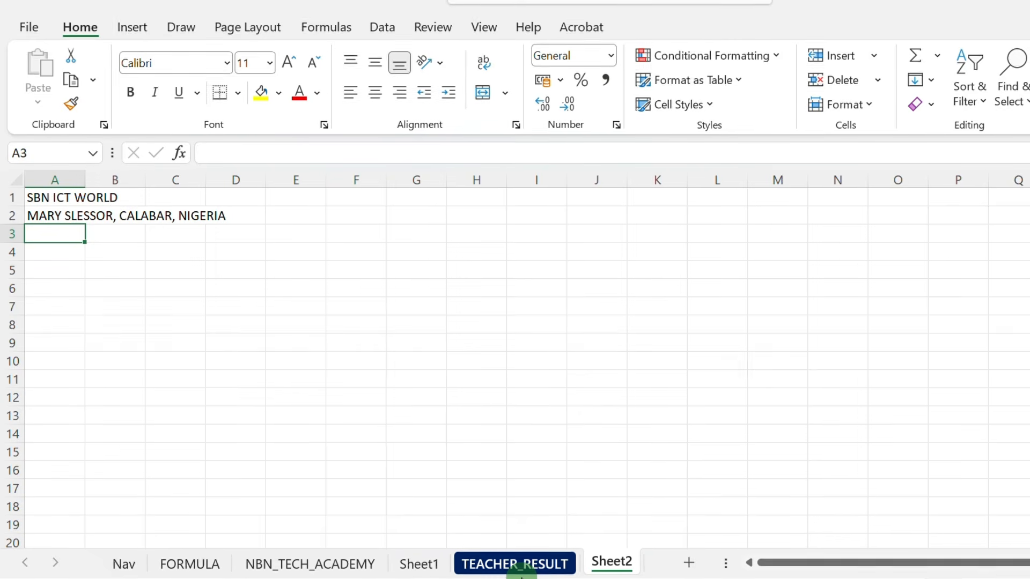
Step: Enter the document title BILL INVOICE in cell A3
text(BILL IN)
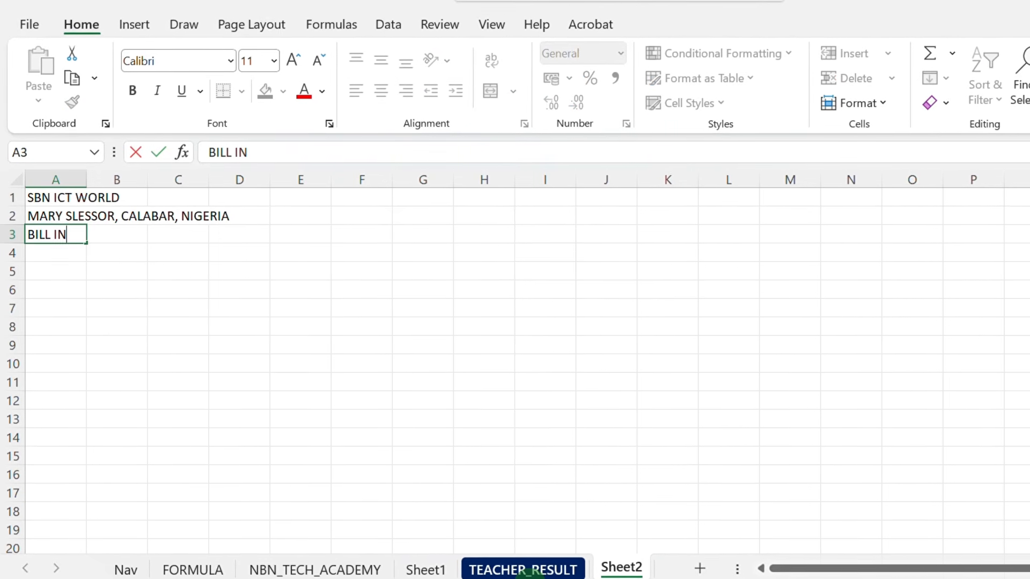
text(VOI)
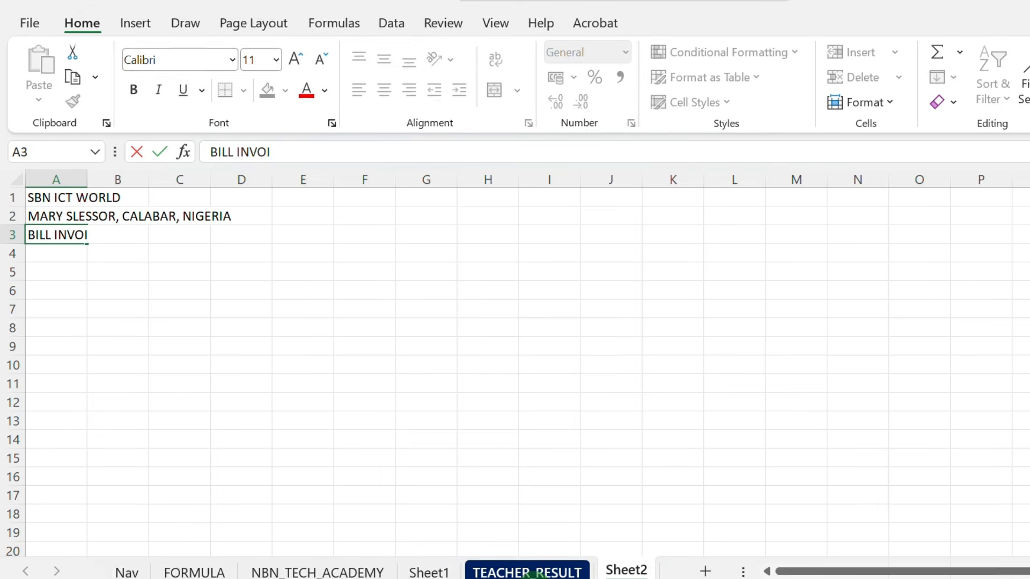
text(CE)
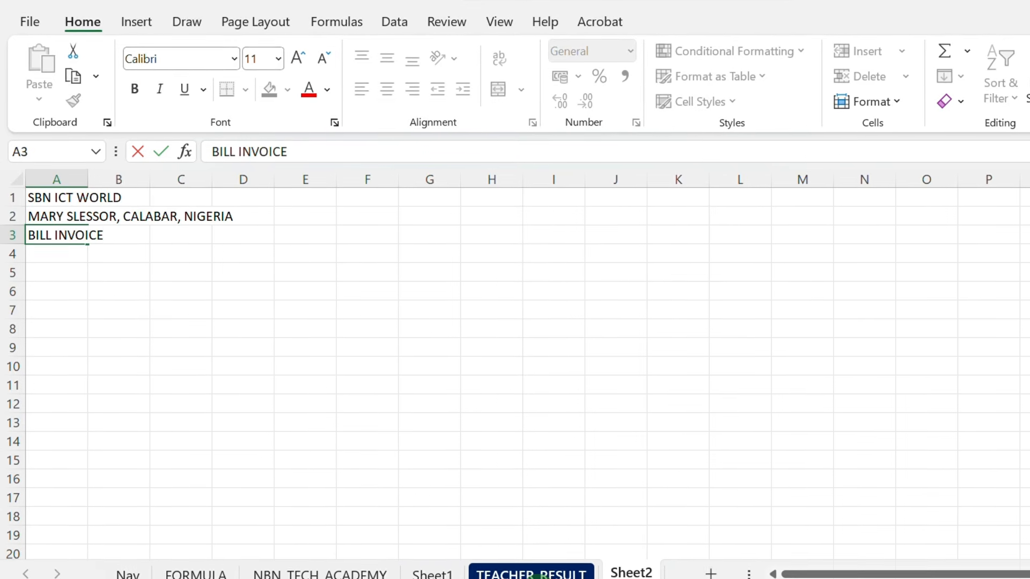
key(Return)
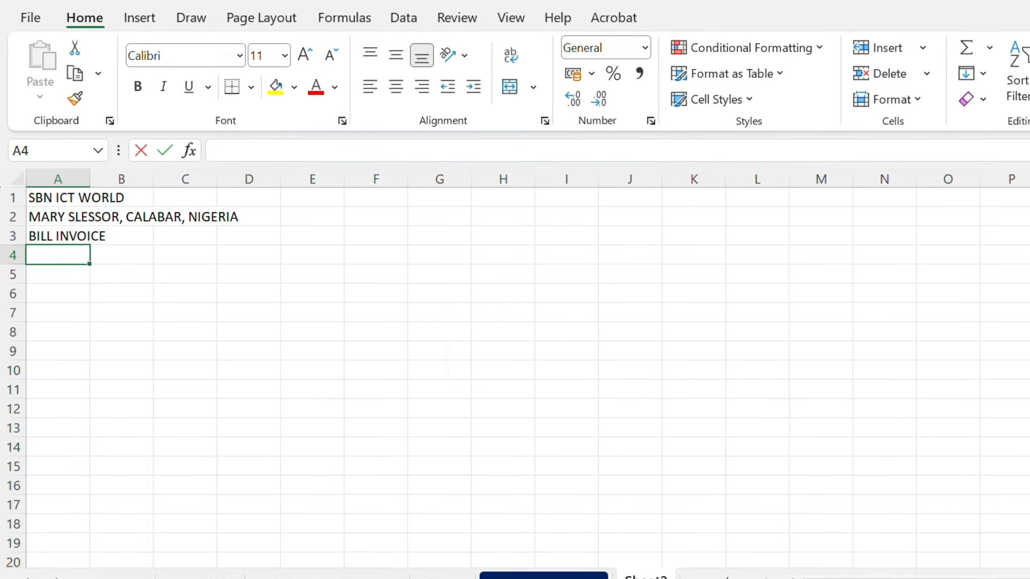
Step: Enter the column headings BILL_NO, NAME OF ITMES and RATE in cells A4 to C4
text(BILL)
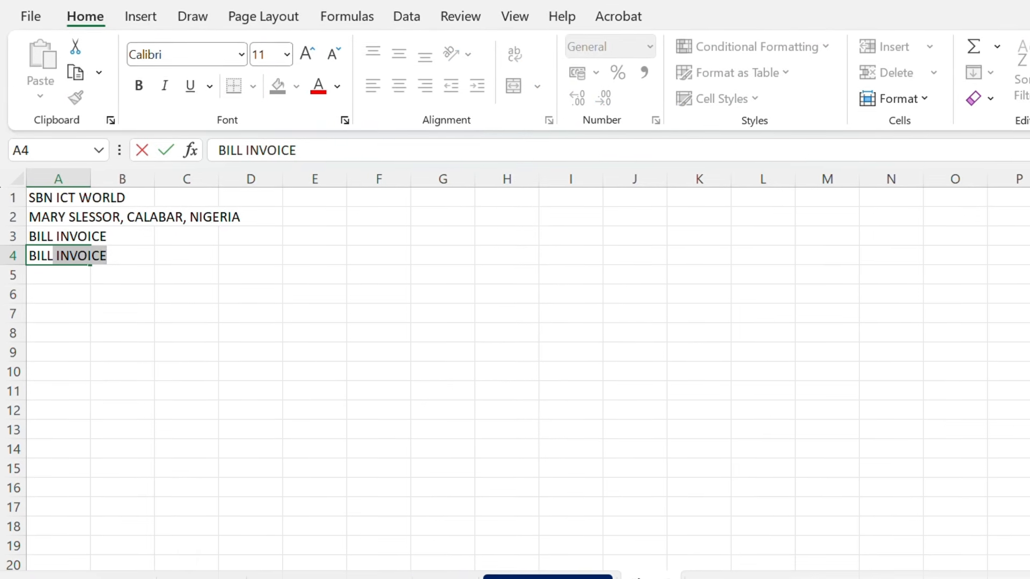
text(_N)
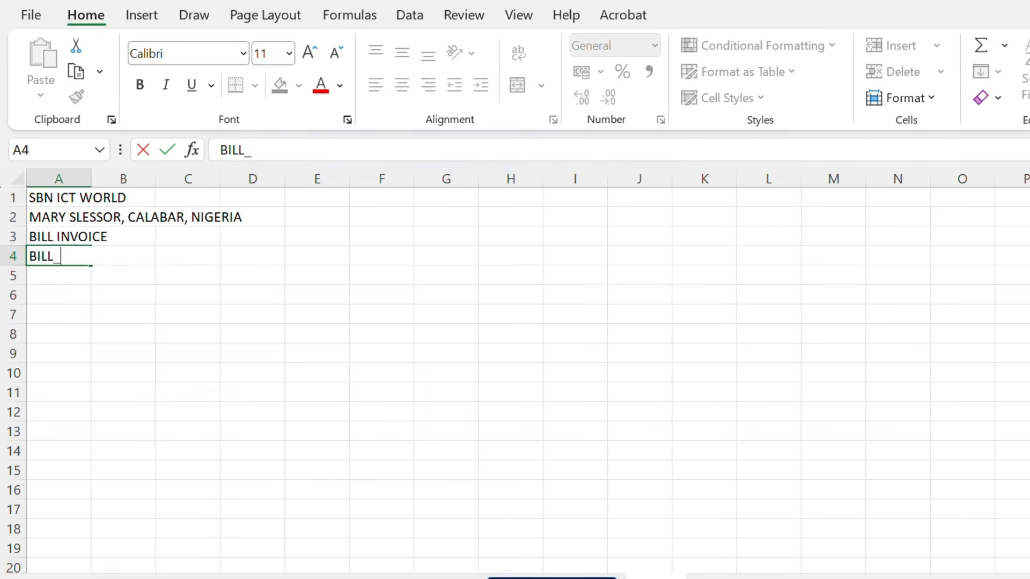
text(O)
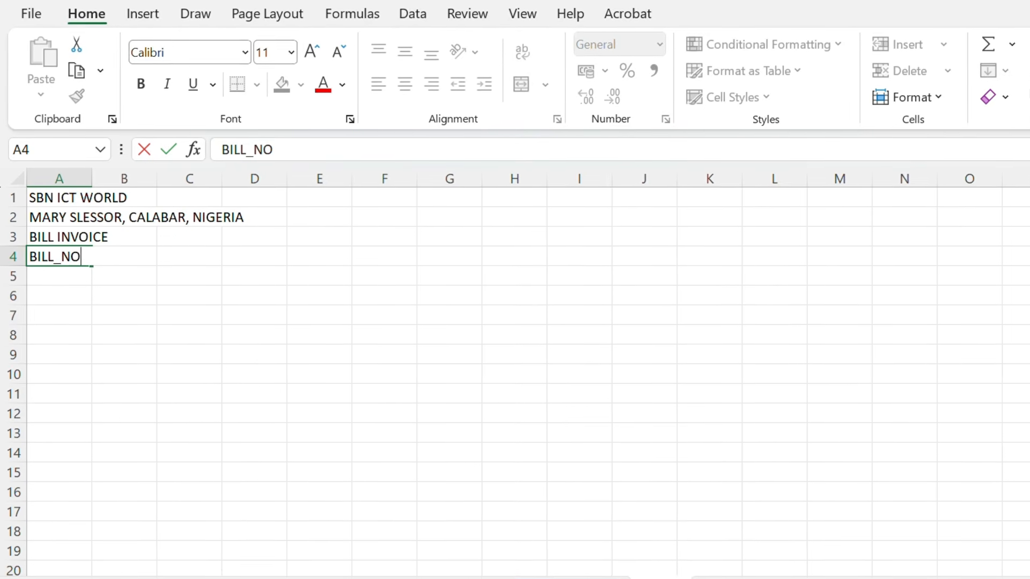
key(Tab)
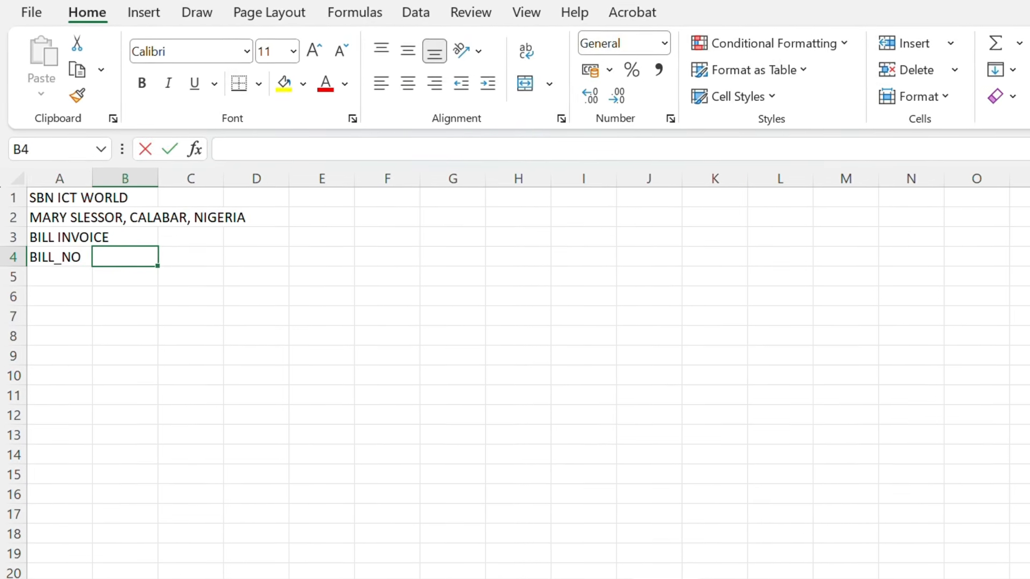
text(NAME OF ITMES)
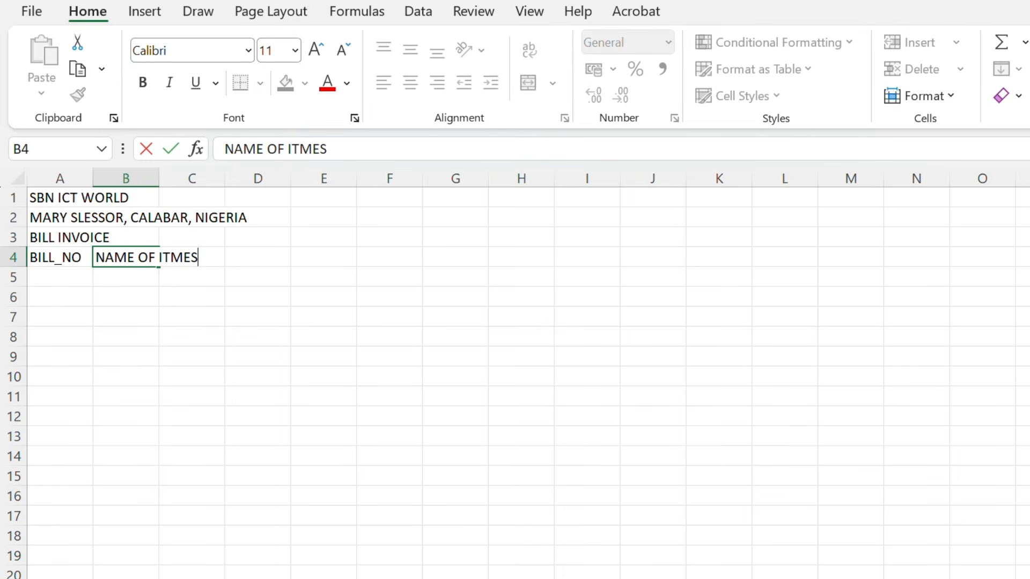
key(Tab)
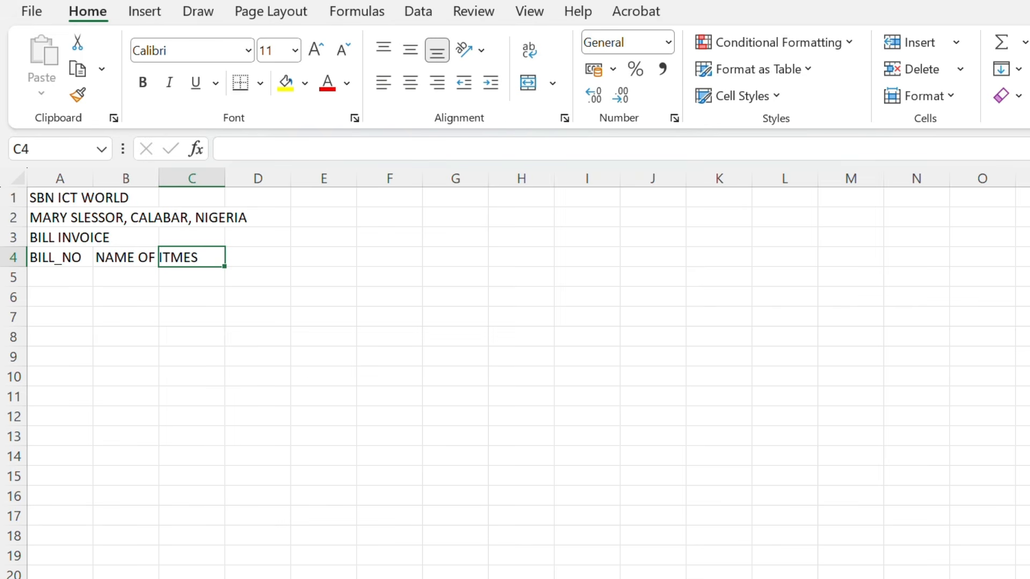
click(125, 258)
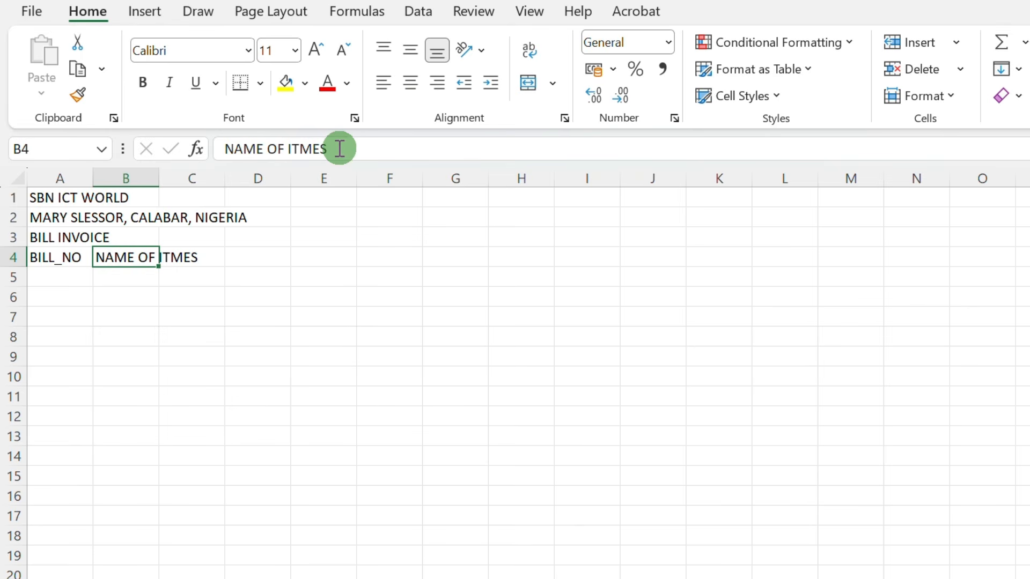
click(184, 256)
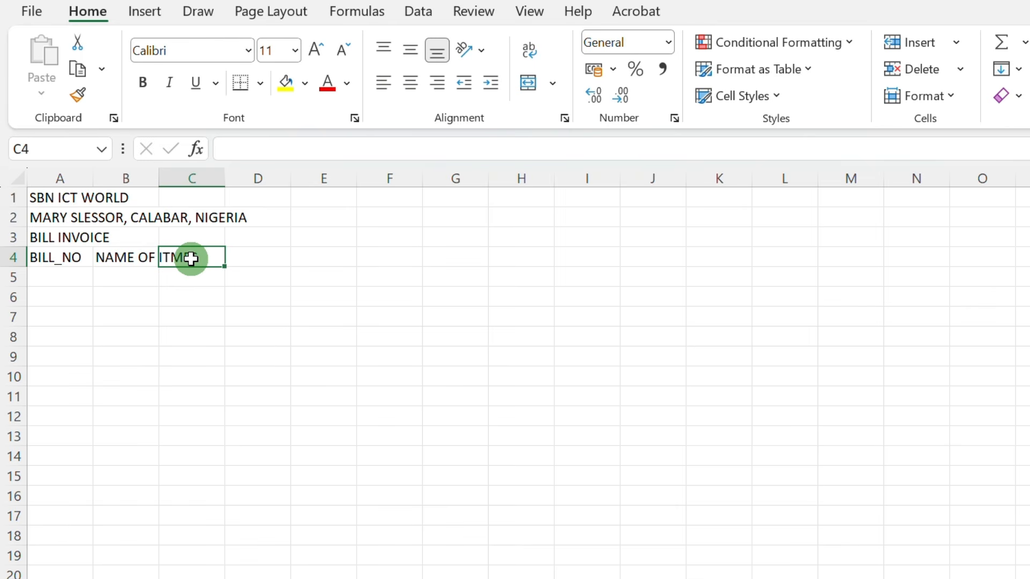
text(RATE)
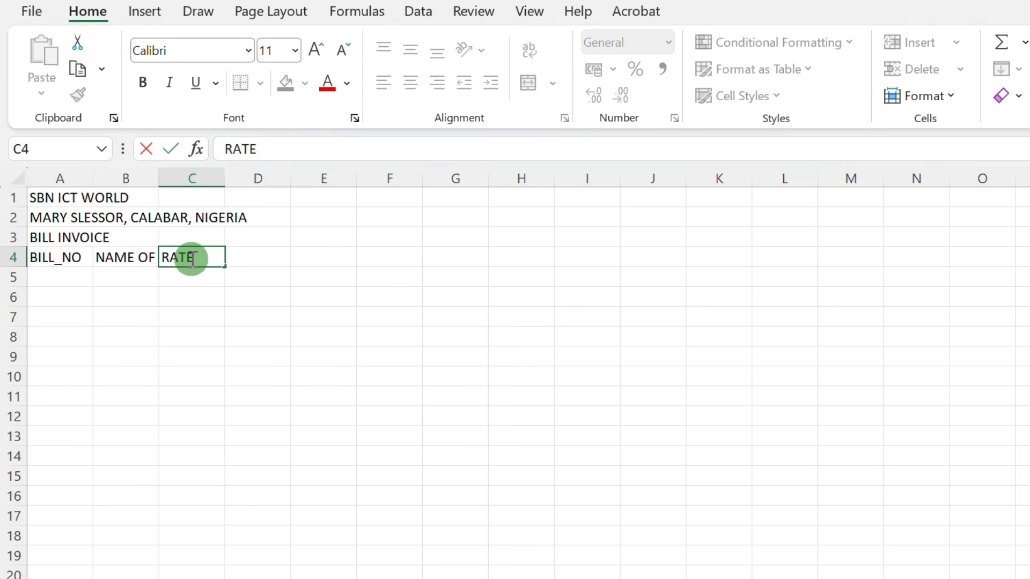
key(Tab)
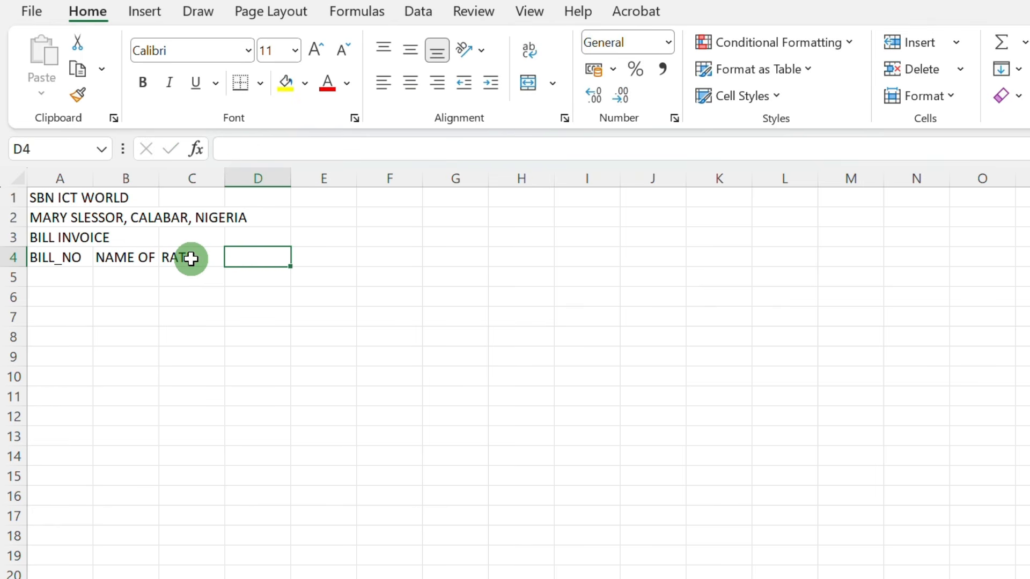
Step: Enter the column headings QUANTITY and AMOUNT in cells D4 and E4
text(QUANTITY)
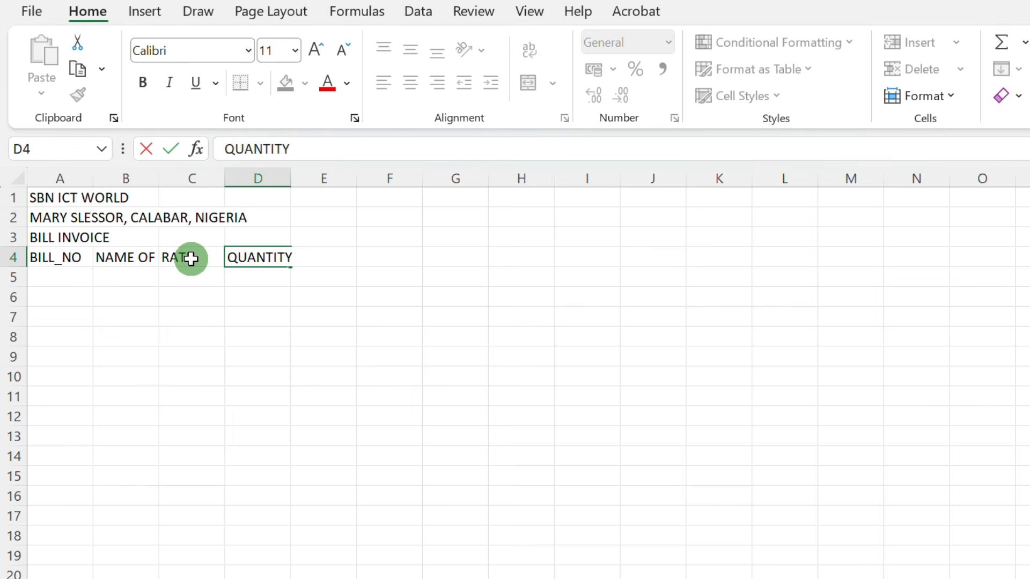
key(Tab)
text(A)
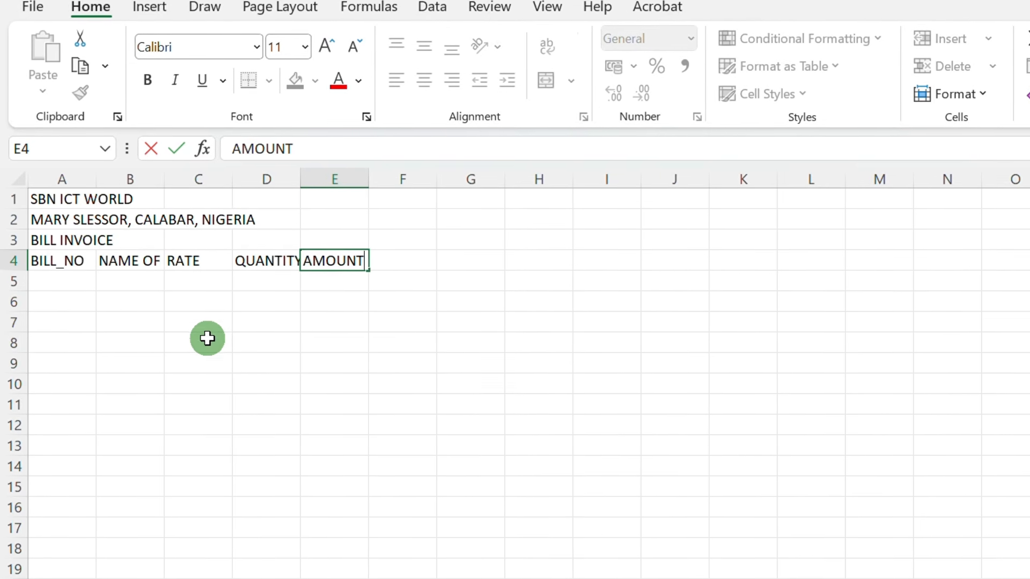
Step: Merge and center the company title SBN ICT WORLD across cells A1 to E1
click(51, 200)
drag(52, 201, 356, 195)
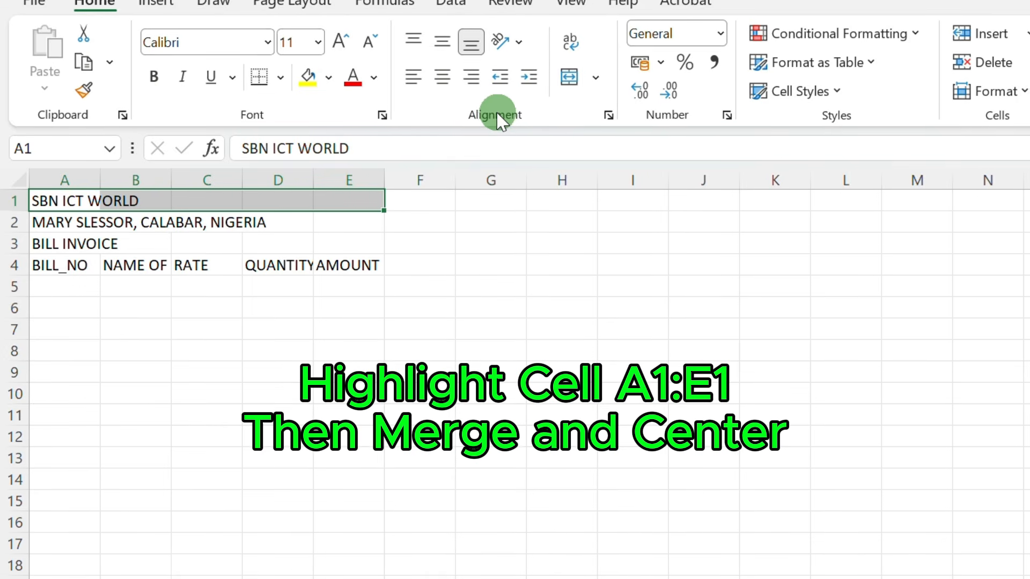
click(602, 76)
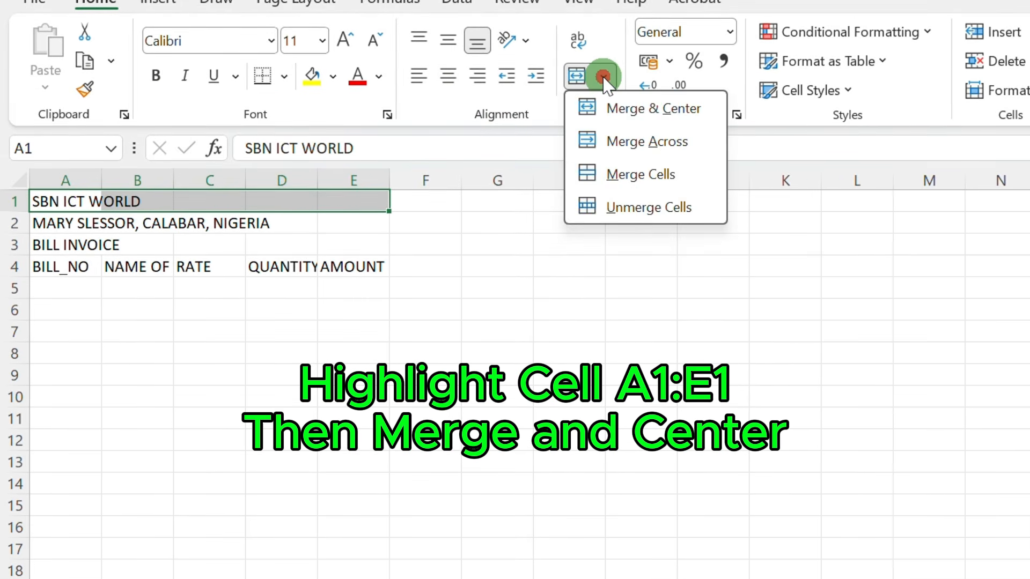
click(629, 110)
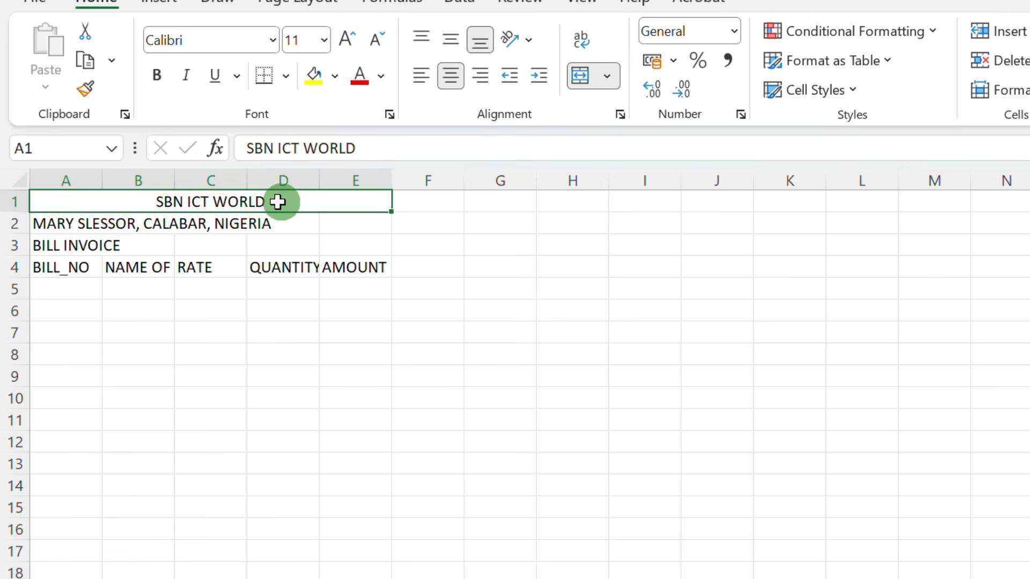
Step: Merge and center the company's address line across cells A2 to E2
click(50, 223)
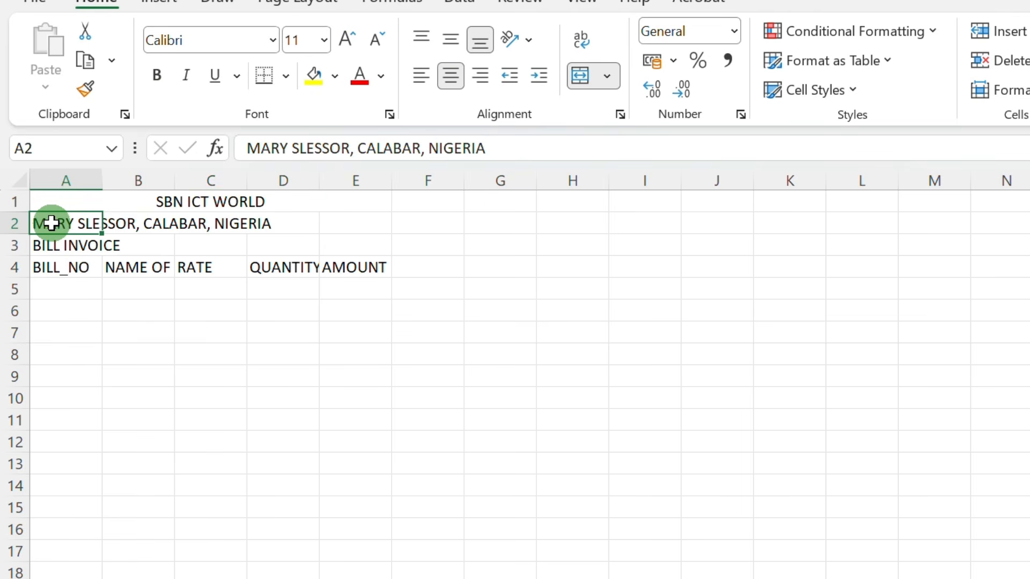
drag(55, 222, 349, 218)
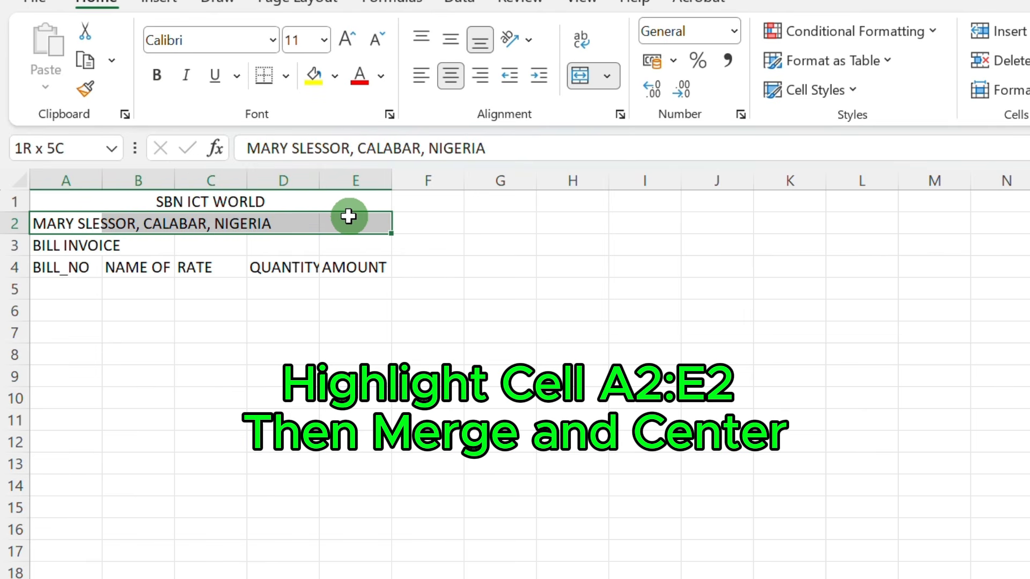
drag(349, 217, 350, 214)
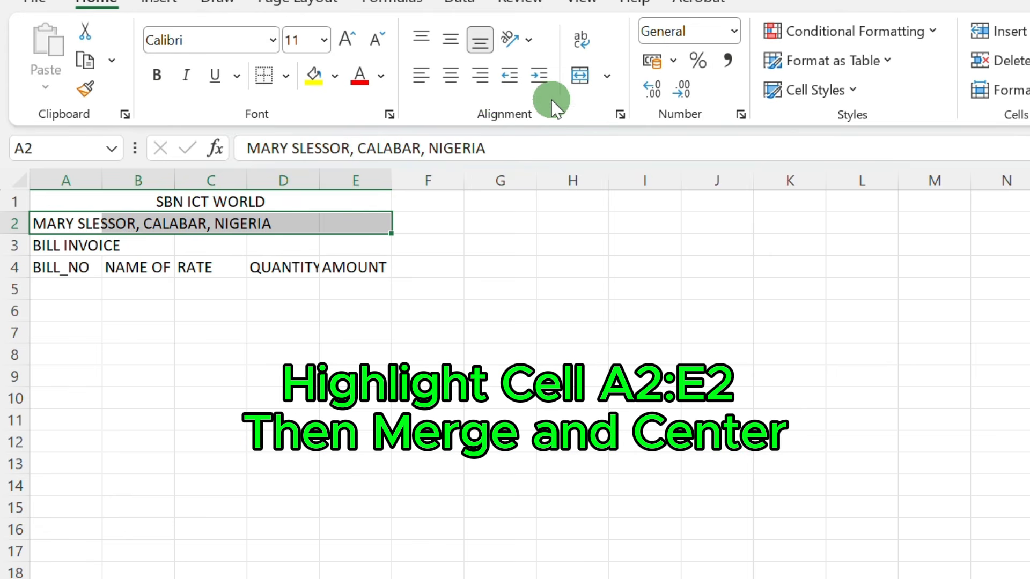
click(606, 78)
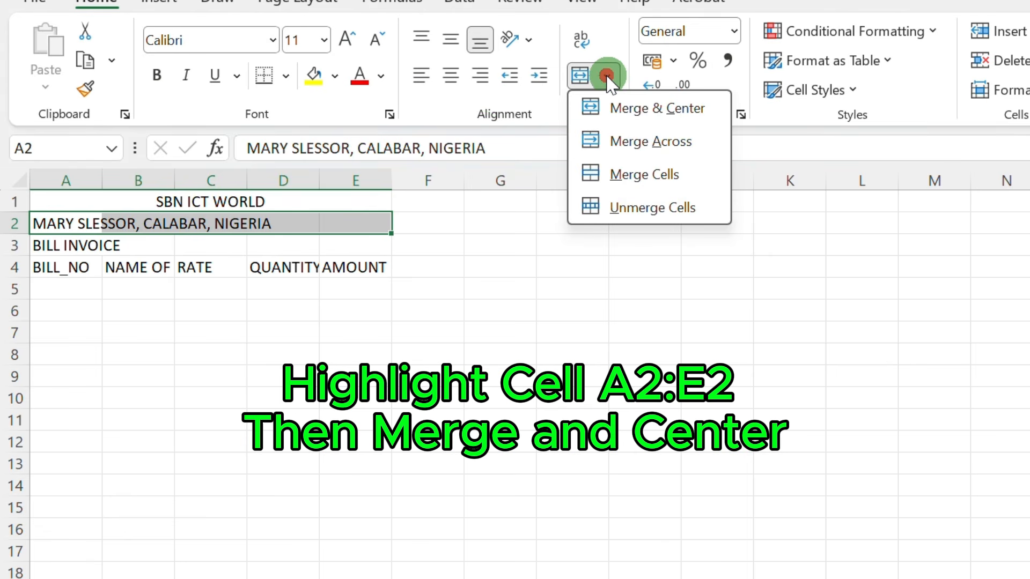
click(634, 110)
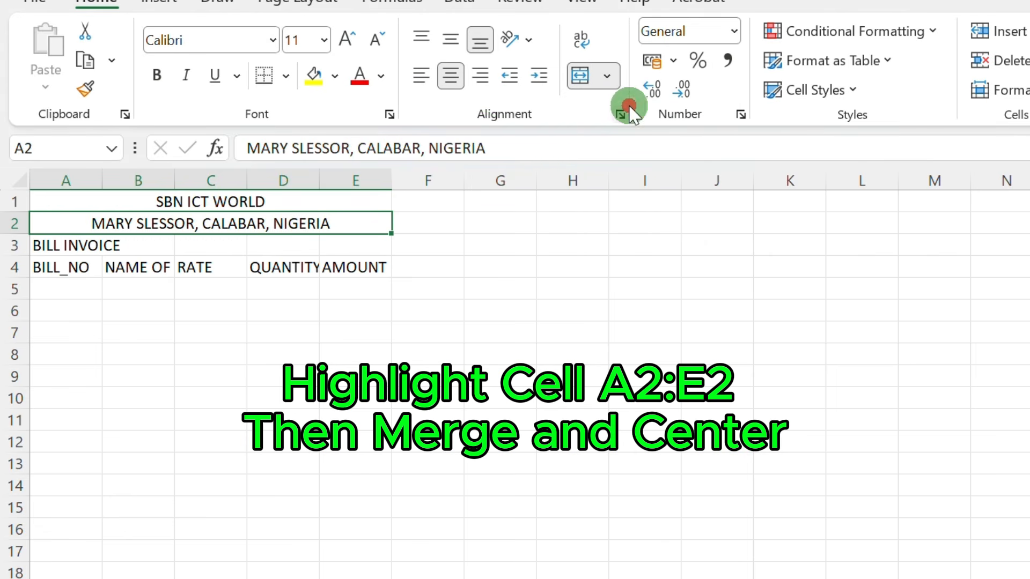
Step: Merge and center the BILL INVOICE title across cells A3 to E3
click(54, 246)
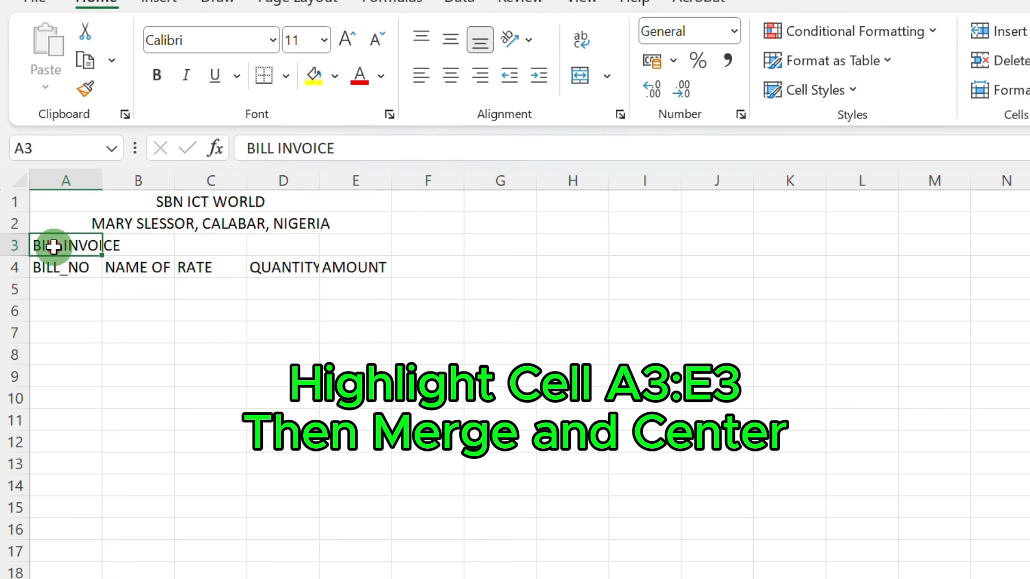
drag(53, 247, 353, 241)
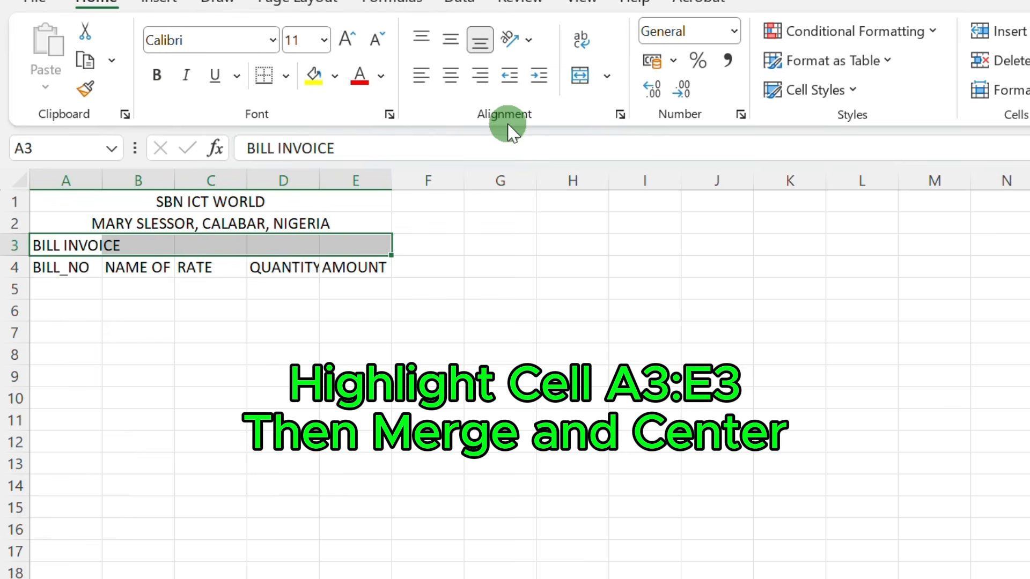
click(606, 77)
click(620, 107)
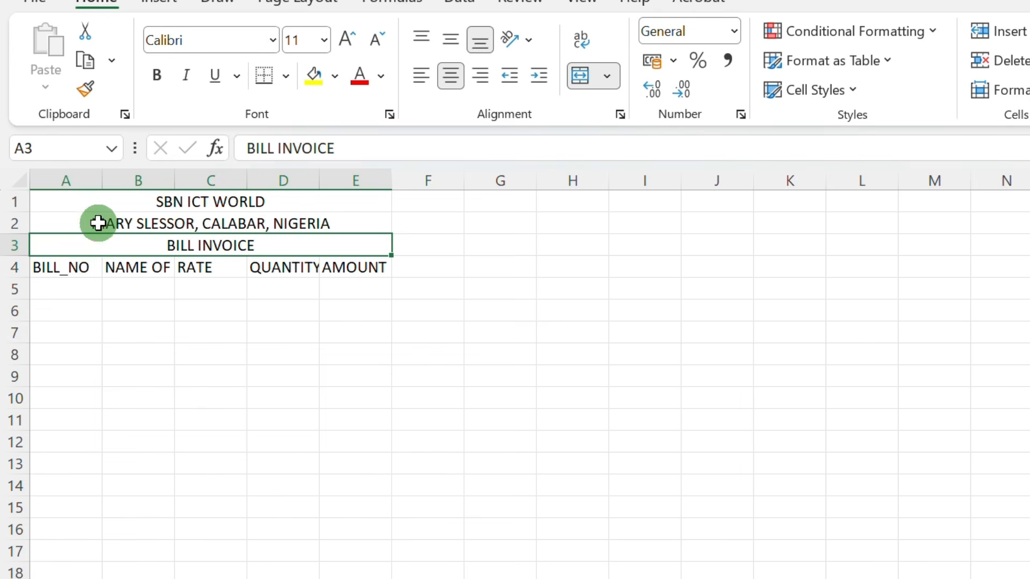
Step: Widen columns A, B and D so the headings BILL_NO, NAME OF ITMES and QUANTITY fit in their cells
mouse_move(102, 179)
mouse_down()
mouse_move(117, 178)
mouse_move(105, 177)
mouse_up()
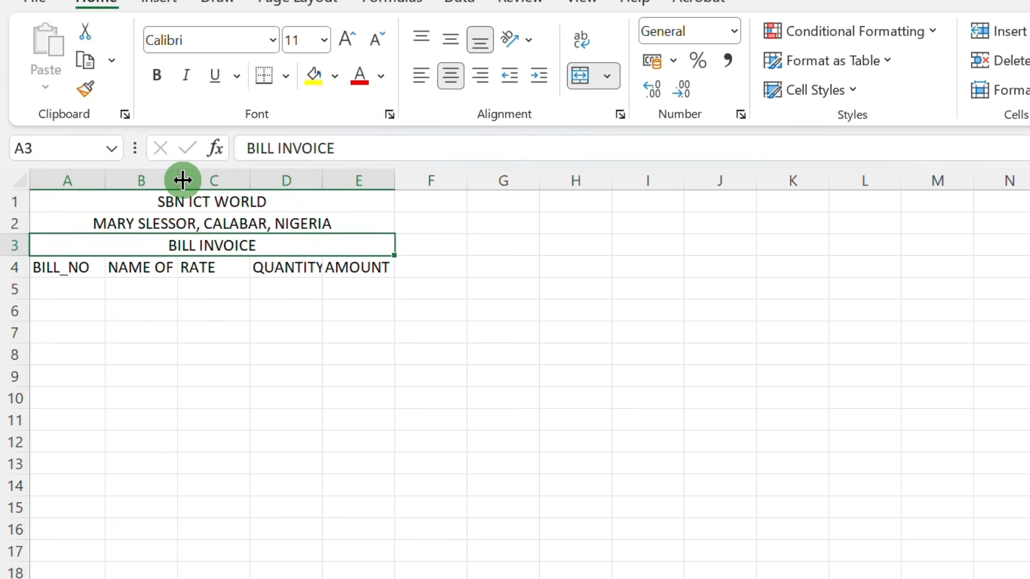
drag(183, 180, 235, 175)
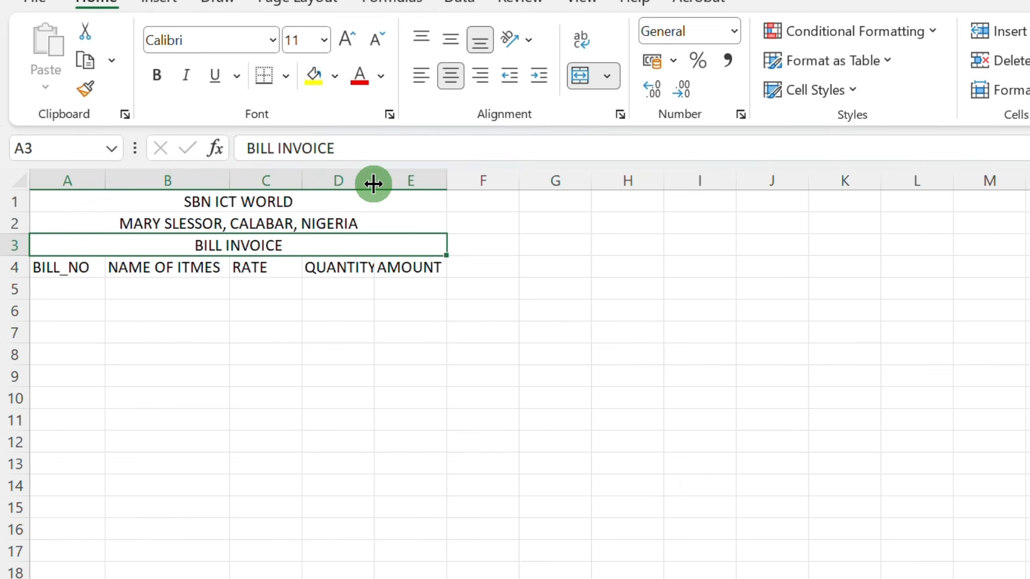
drag(373, 184, 398, 187)
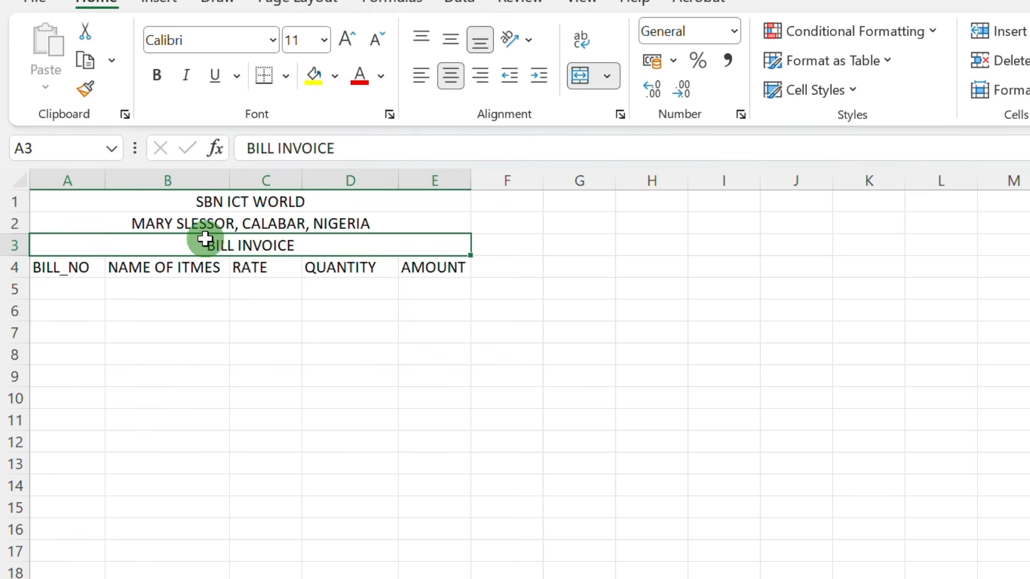
Step: Format the company title in row 1 with font size 14 and the Arial Black font
click(190, 200)
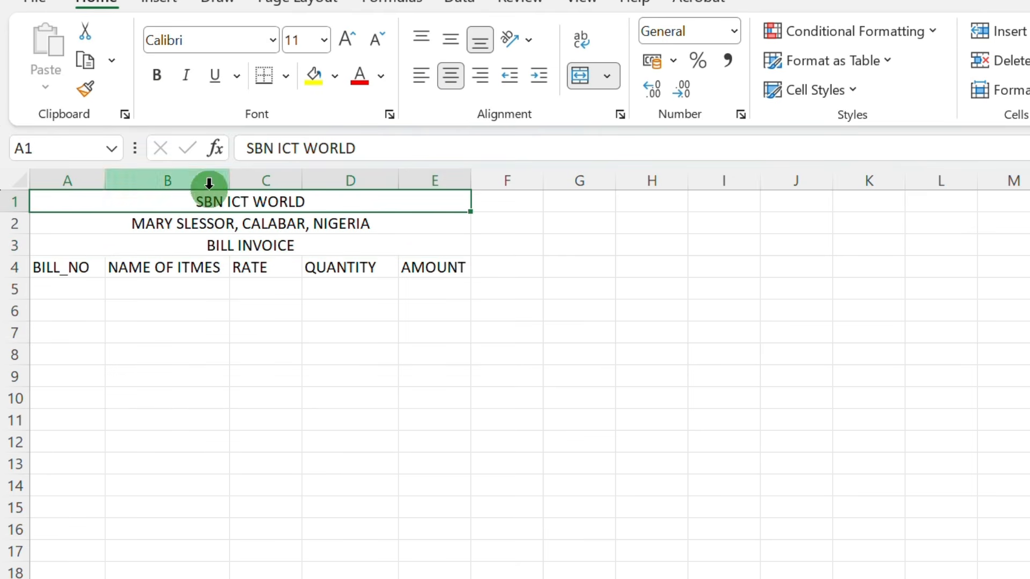
click(346, 41)
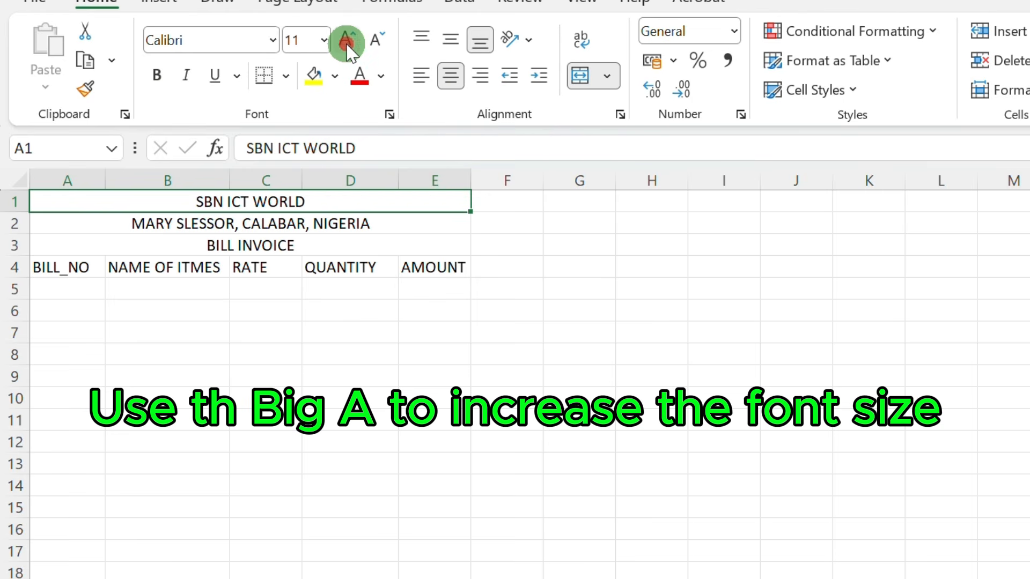
click(348, 43)
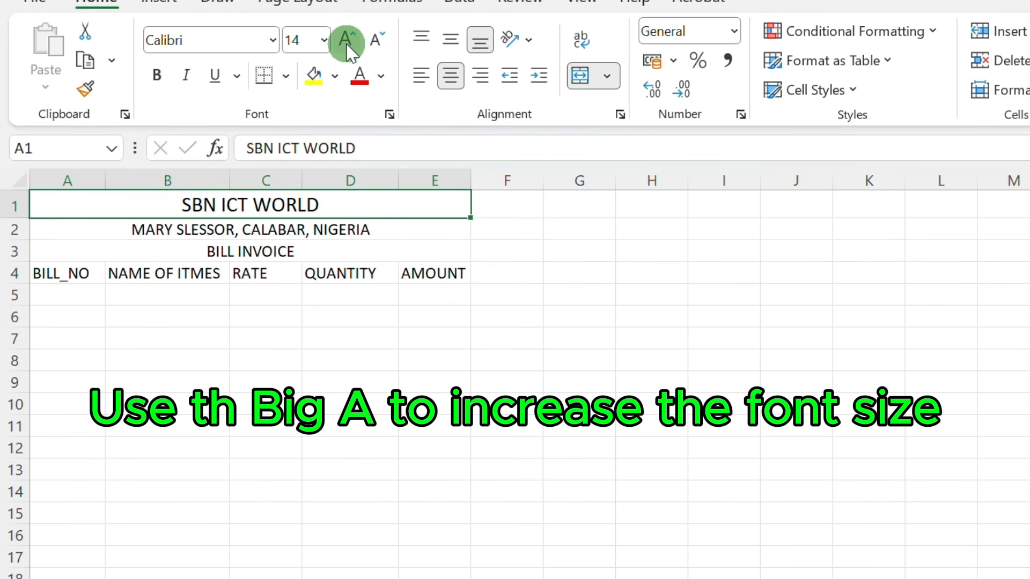
click(273, 41)
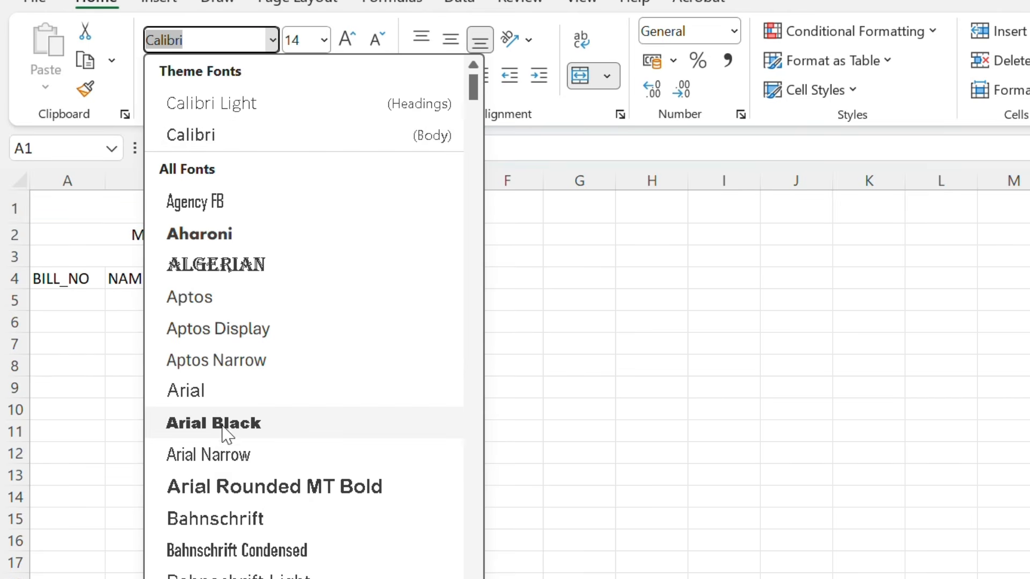
click(232, 420)
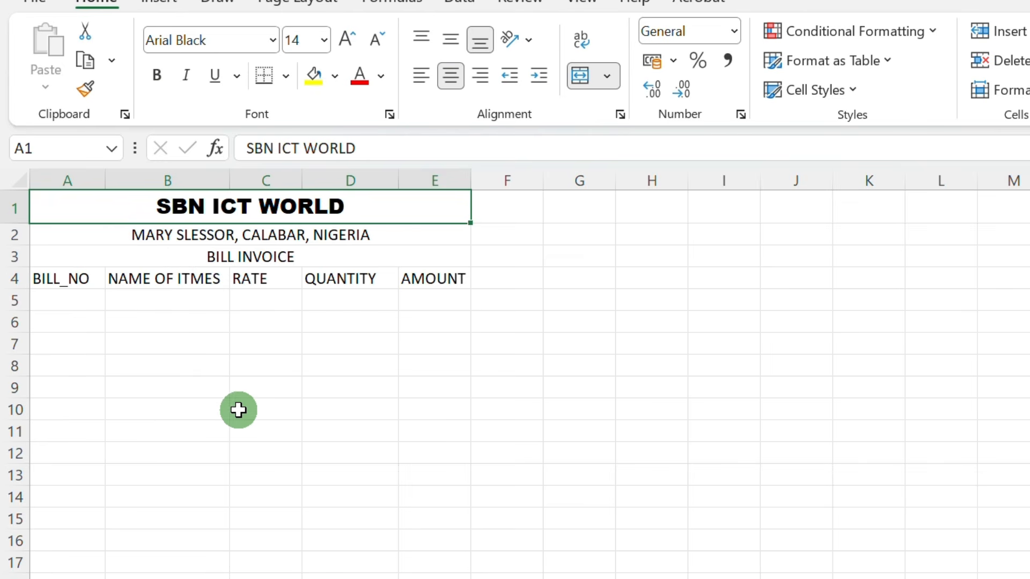
Step: Format the address line in row 2 in Arial Rounded MT Bold with bold and italic styling
click(190, 235)
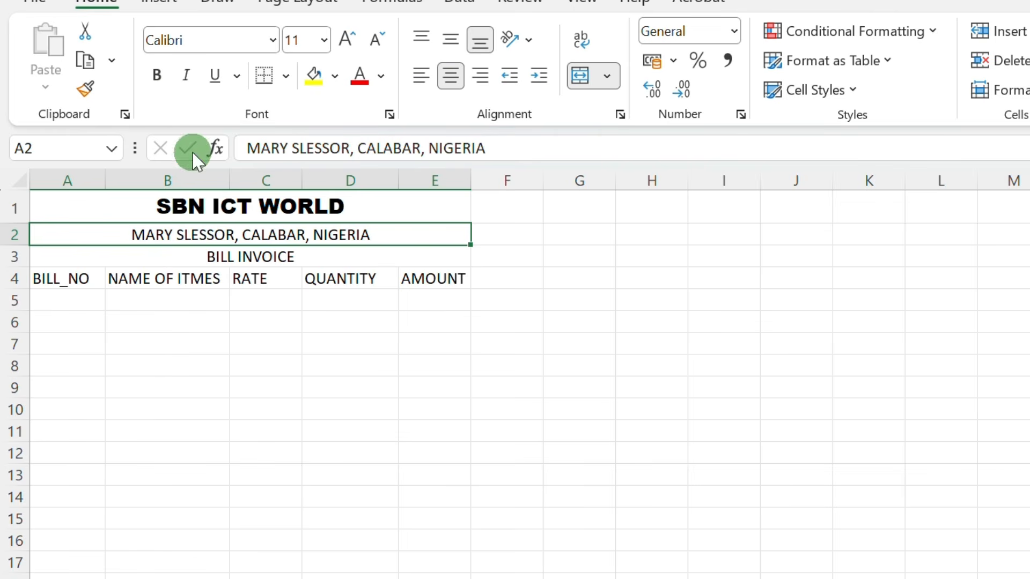
click(273, 40)
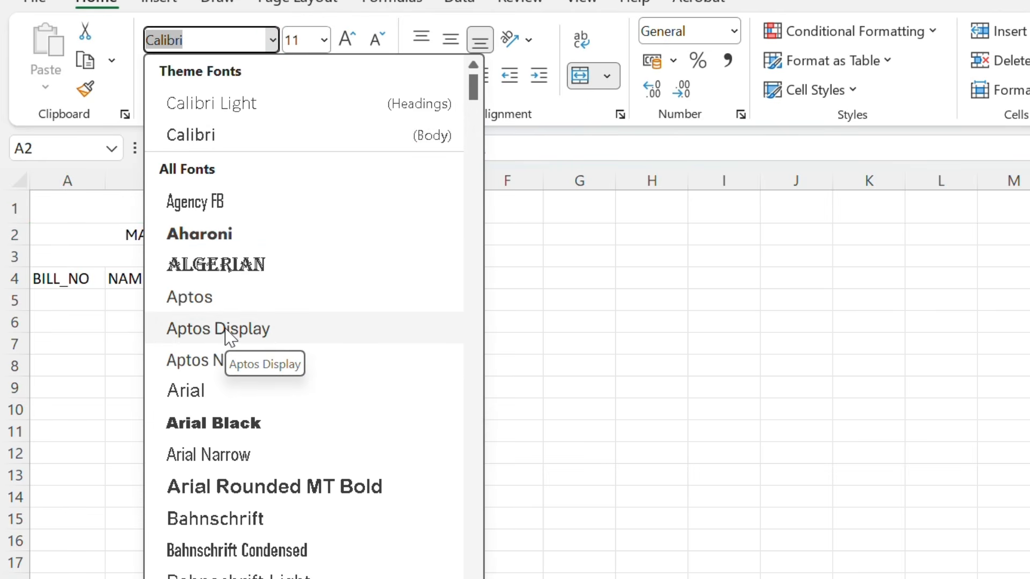
click(256, 494)
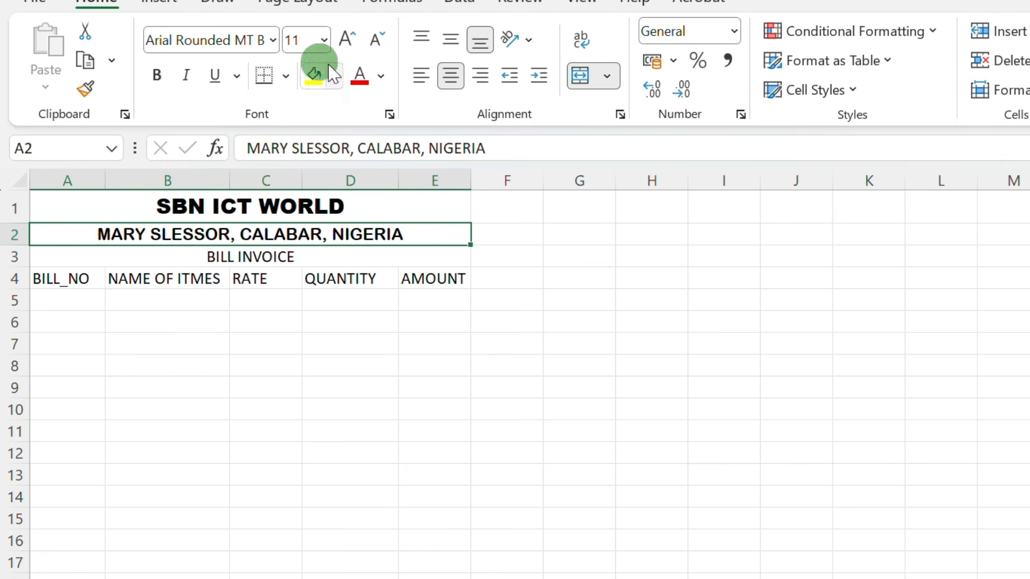
click(155, 79)
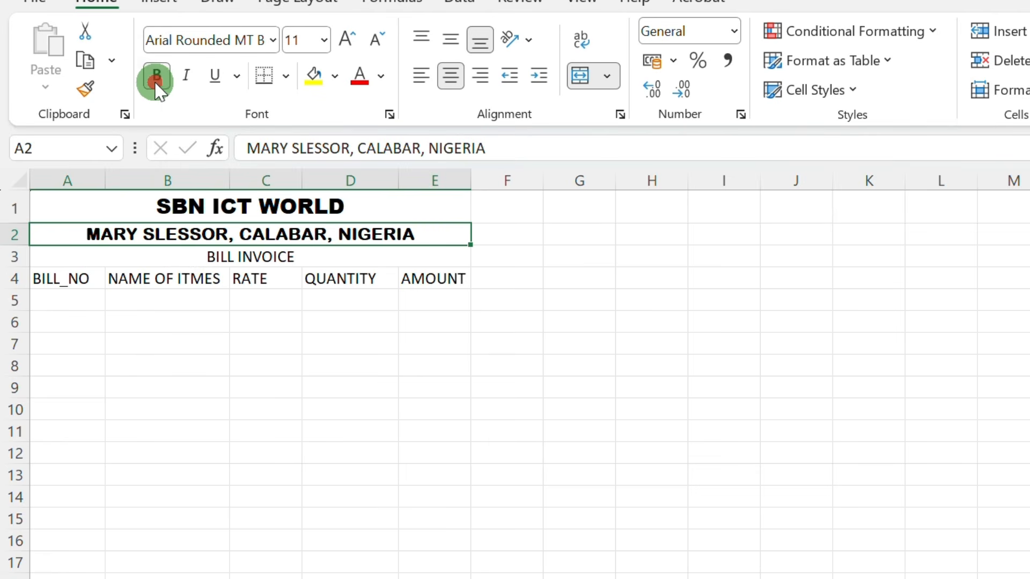
click(186, 78)
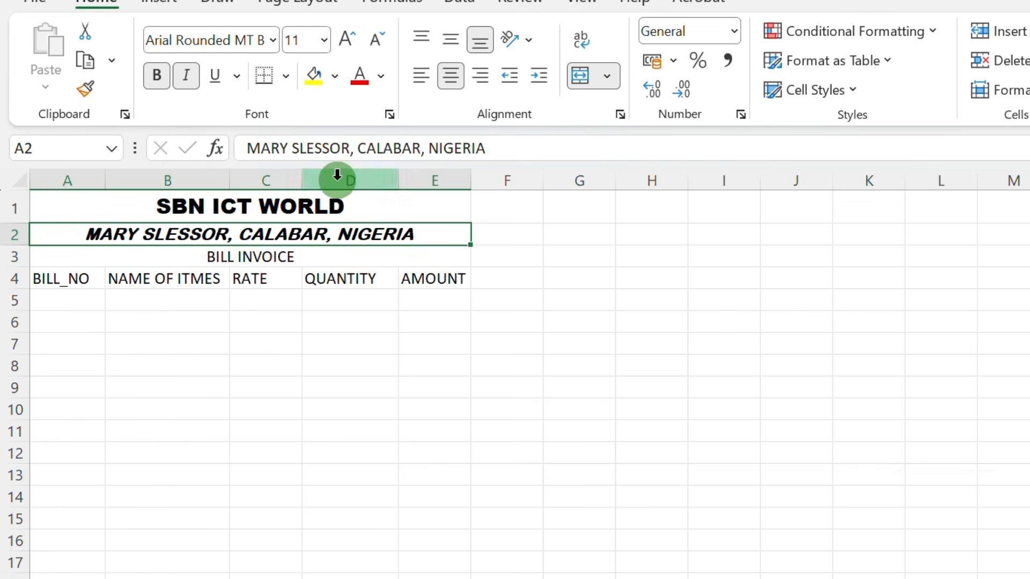
Step: Format the BILL INVOICE title in row 3 in the Bahnschrift font with bold and italic styling
click(260, 256)
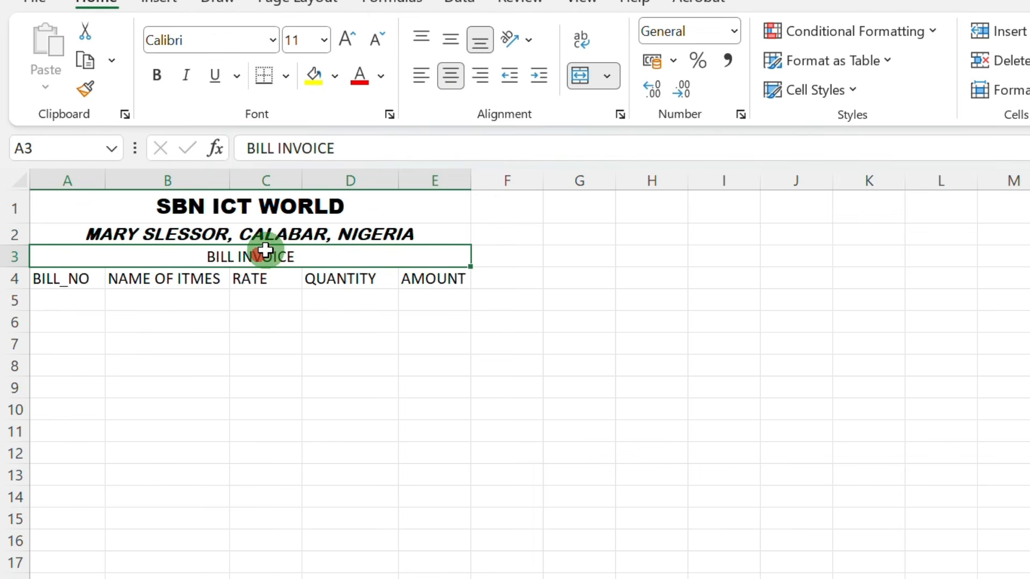
click(273, 41)
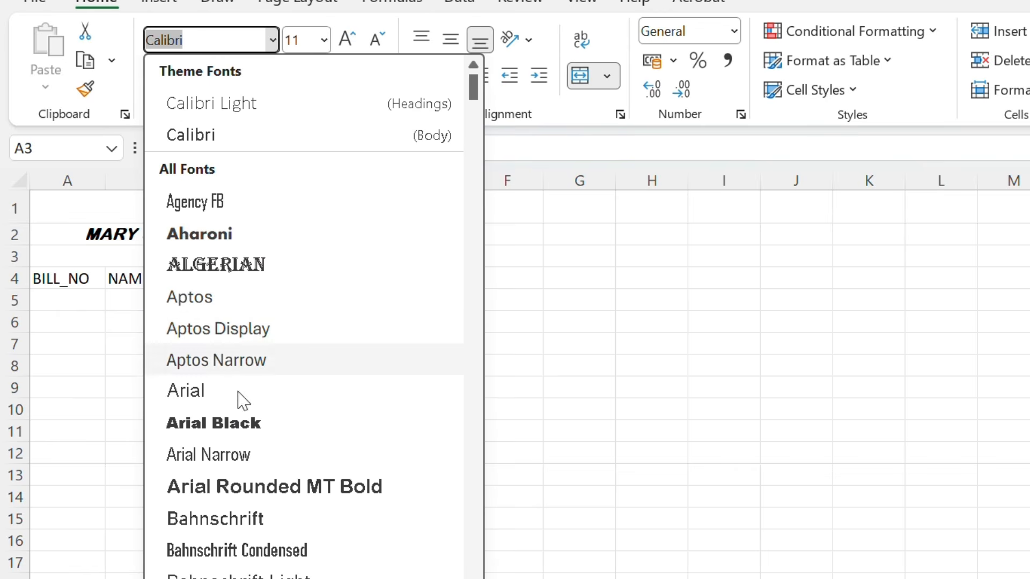
click(232, 523)
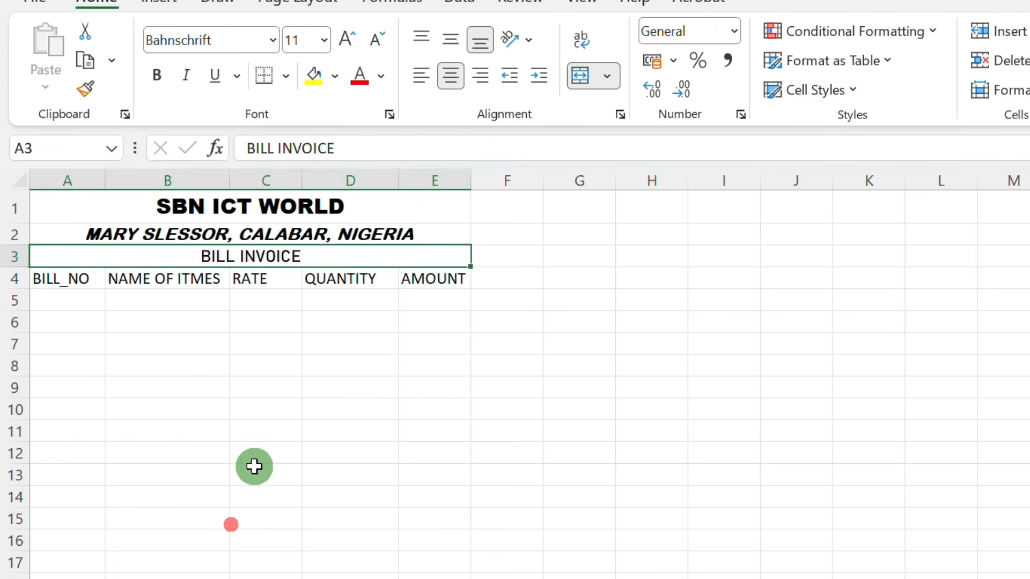
click(159, 80)
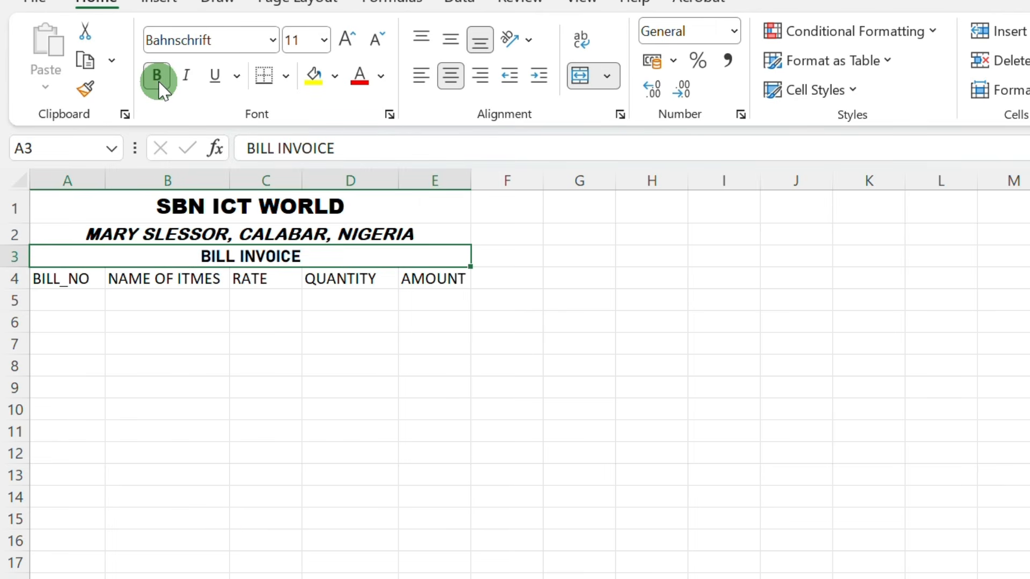
click(187, 79)
Step: Change the font color of the company title SBN ICT WORLD to the standard blue
click(253, 204)
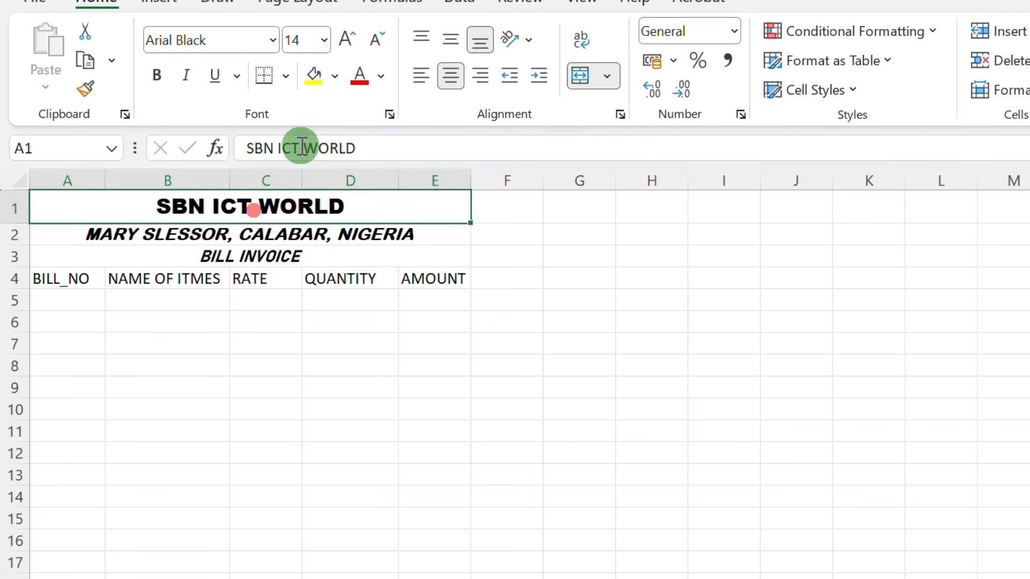
click(382, 76)
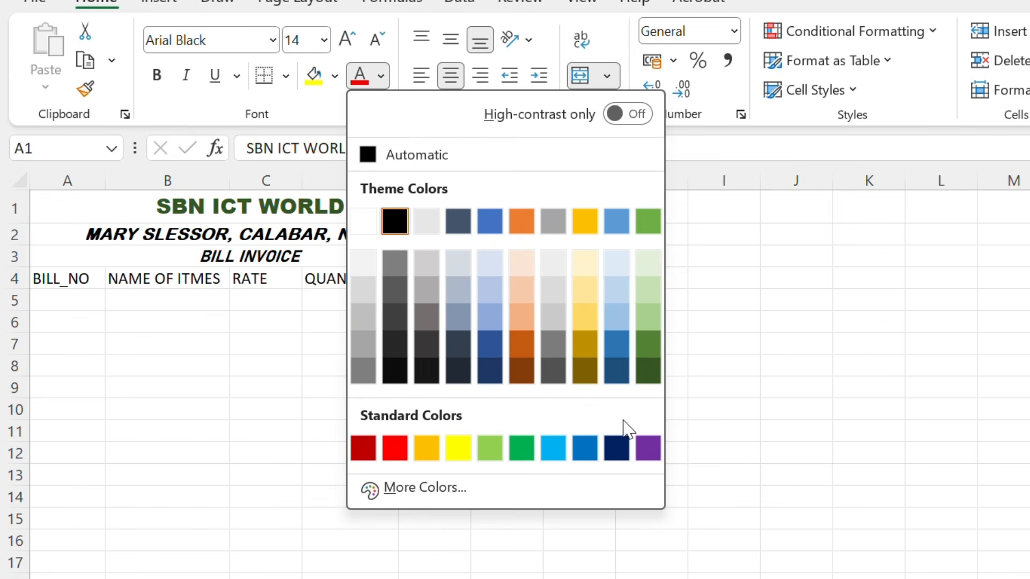
click(585, 440)
Step: Change the font color of the address line in row 2 to the darkest gold theme shade
click(272, 235)
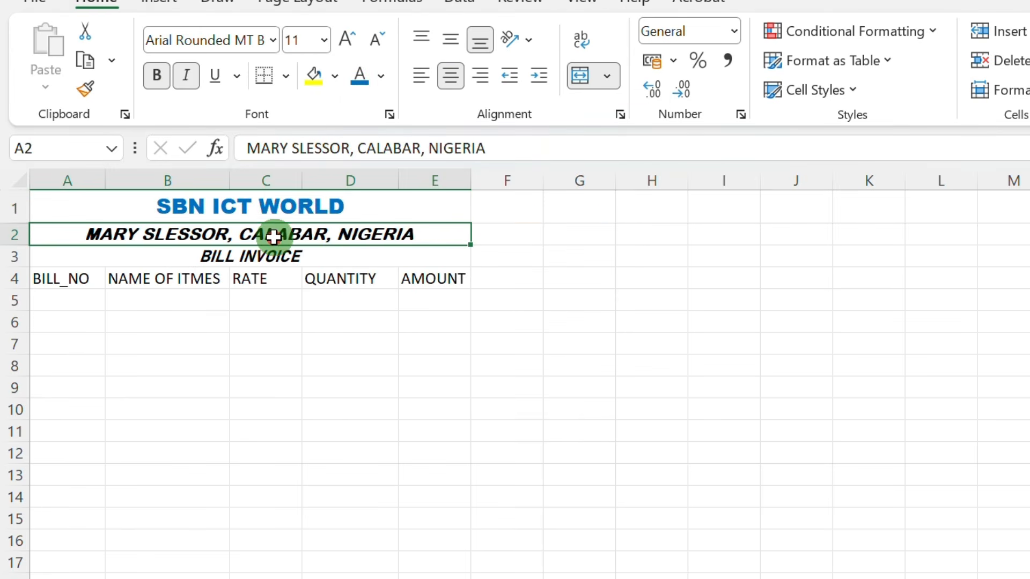
click(381, 76)
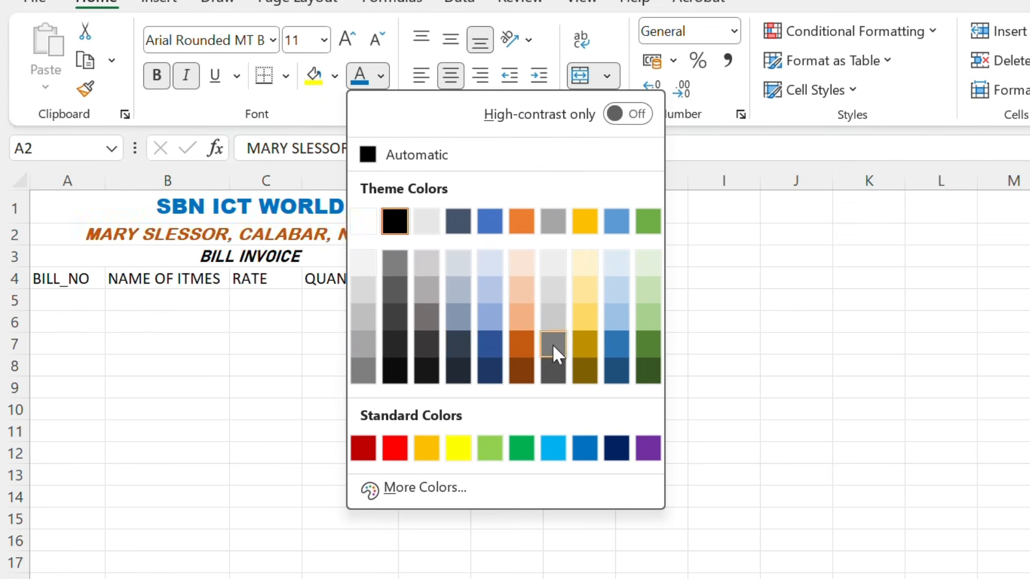
click(590, 356)
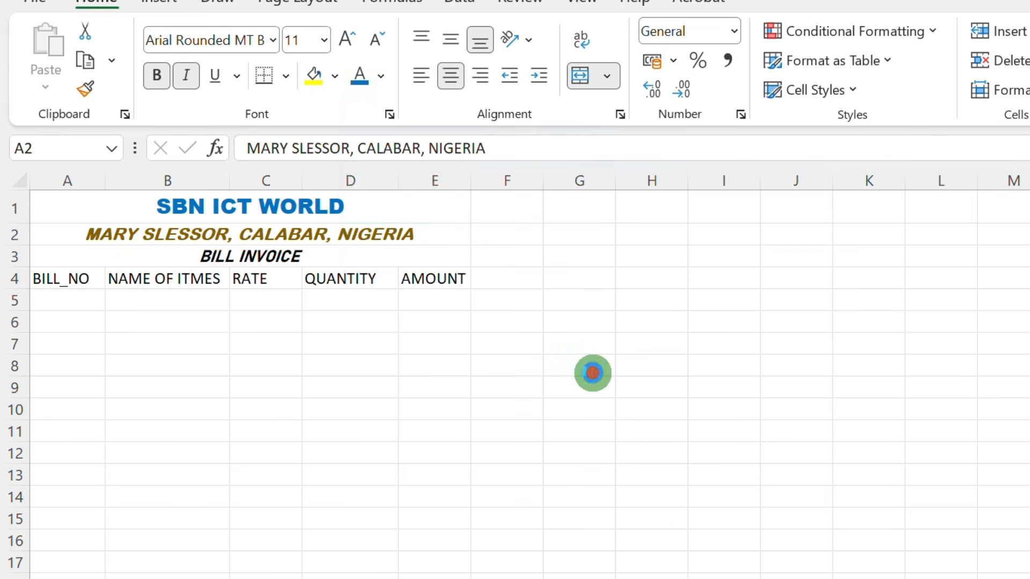
Step: Change the font color of the BILL INVOICE title in row 3 to the darkest gold theme shade
click(265, 256)
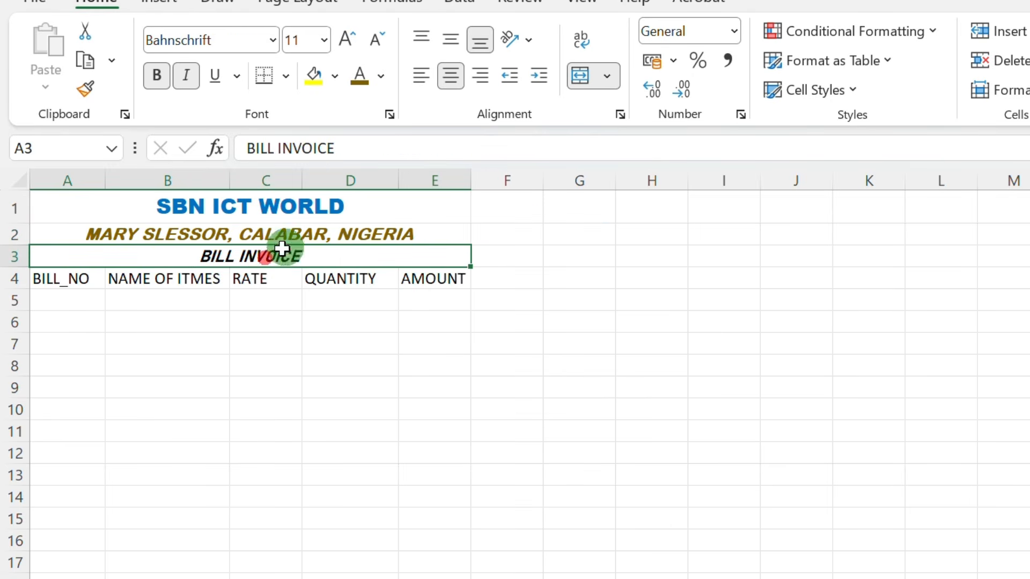
click(361, 71)
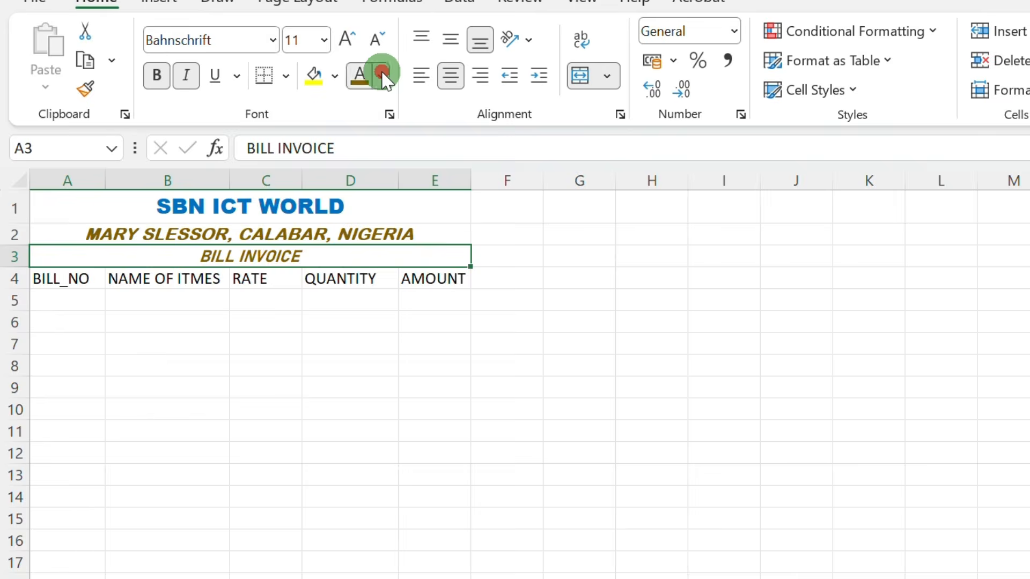
click(382, 75)
click(486, 210)
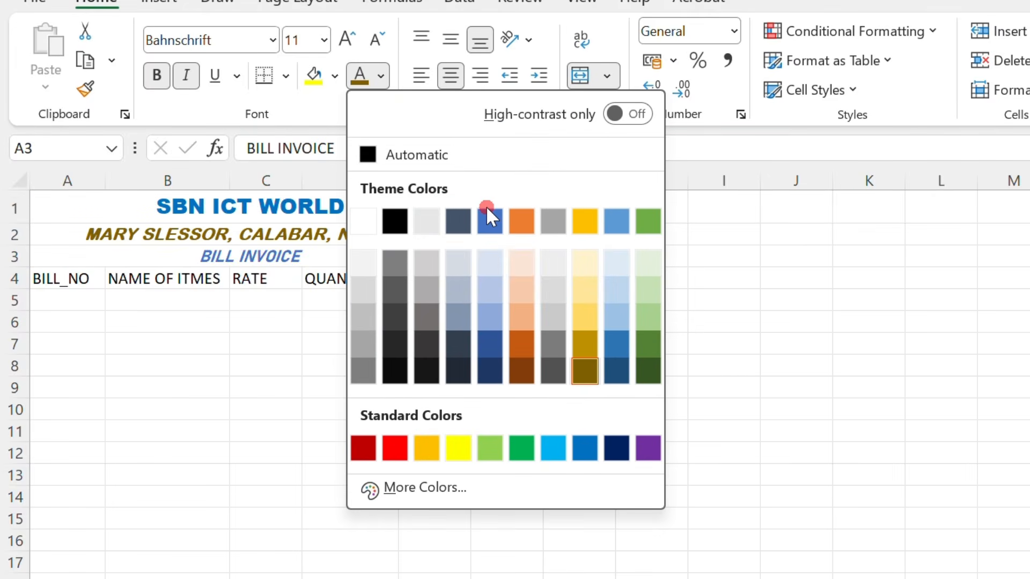
key(Escape)
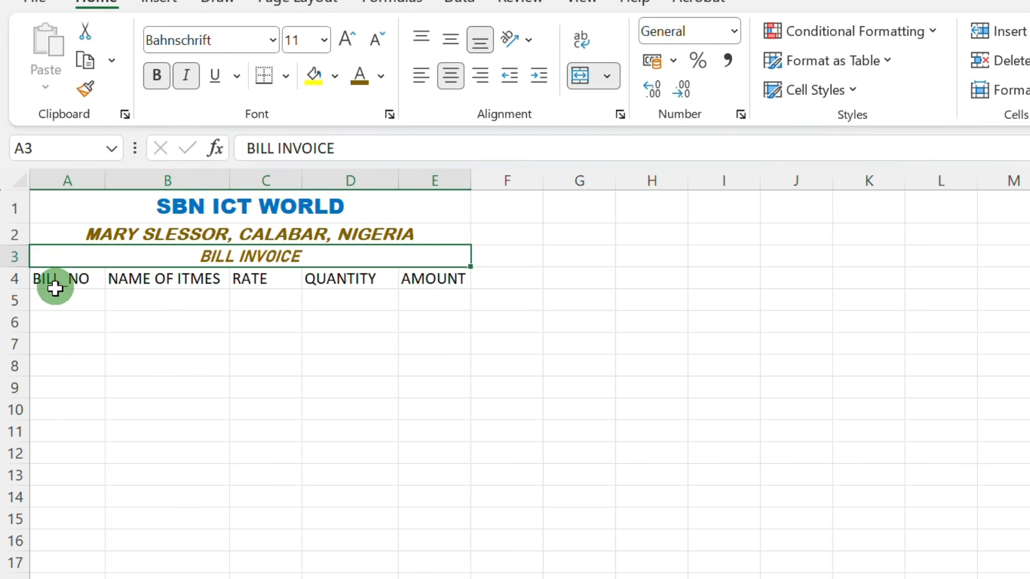
Step: Make the column headings from BILL_NO to AMOUNT in row 4 bold
drag(40, 279, 424, 272)
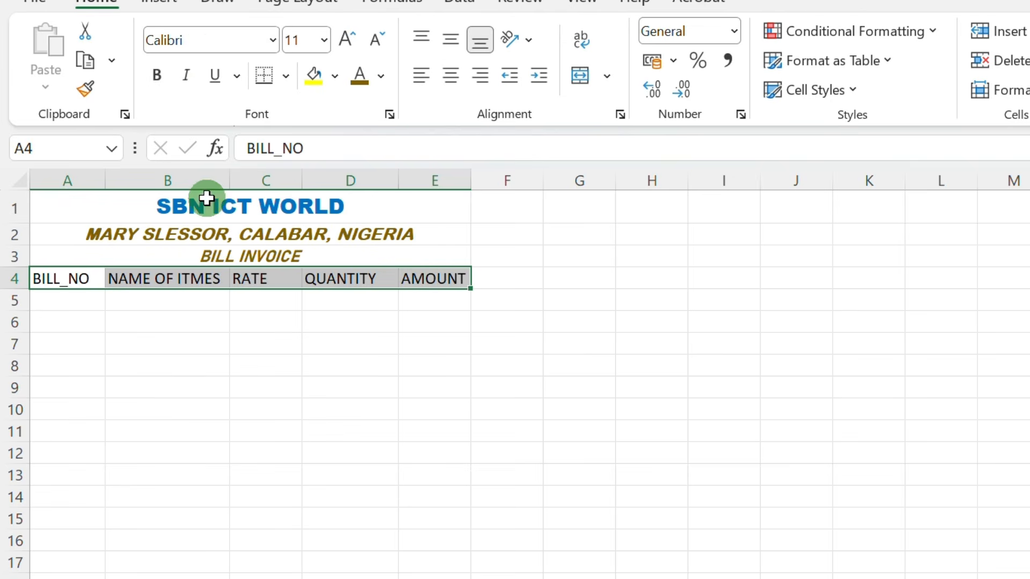
click(164, 80)
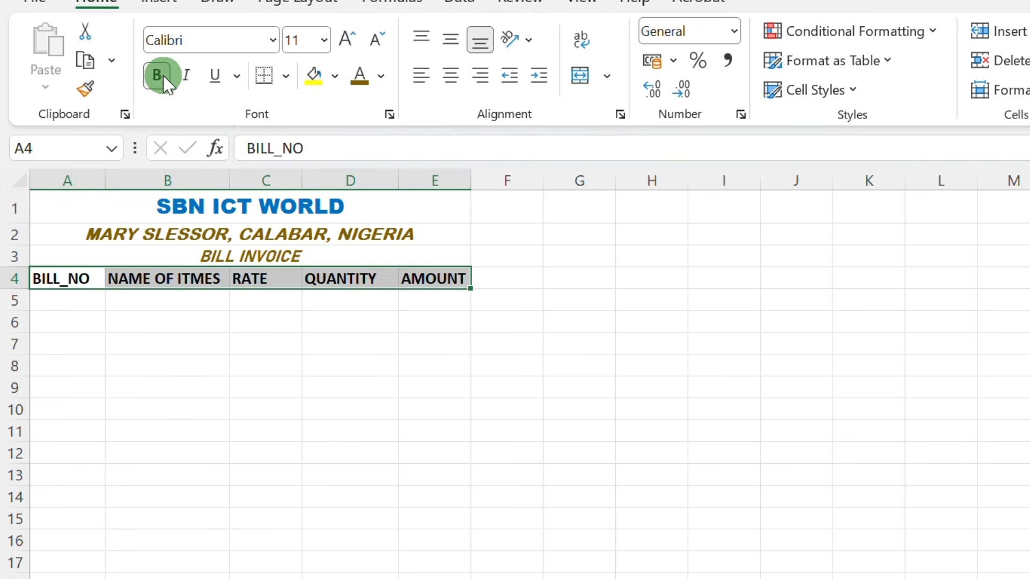
Step: Enter the first two bill numbers, SBN1001 in A5 and SBN1002 in A6, under the BILL_NO heading
click(58, 301)
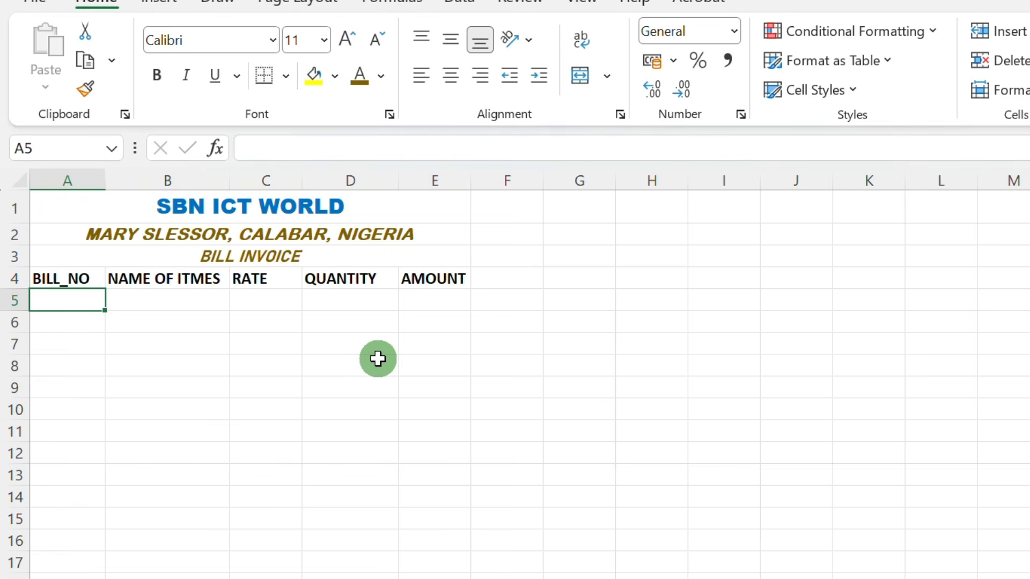
text(SBN)
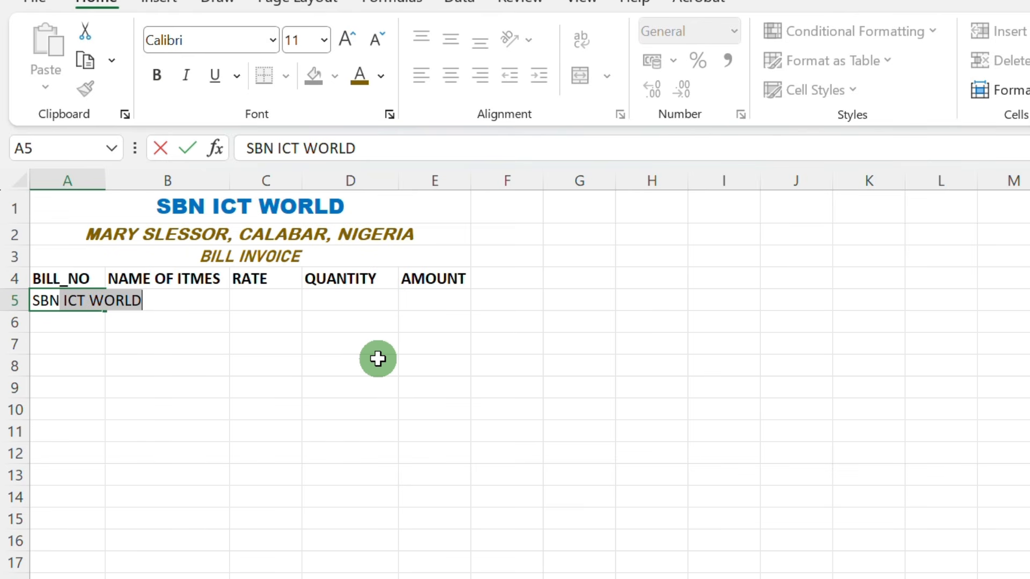
text(1001)
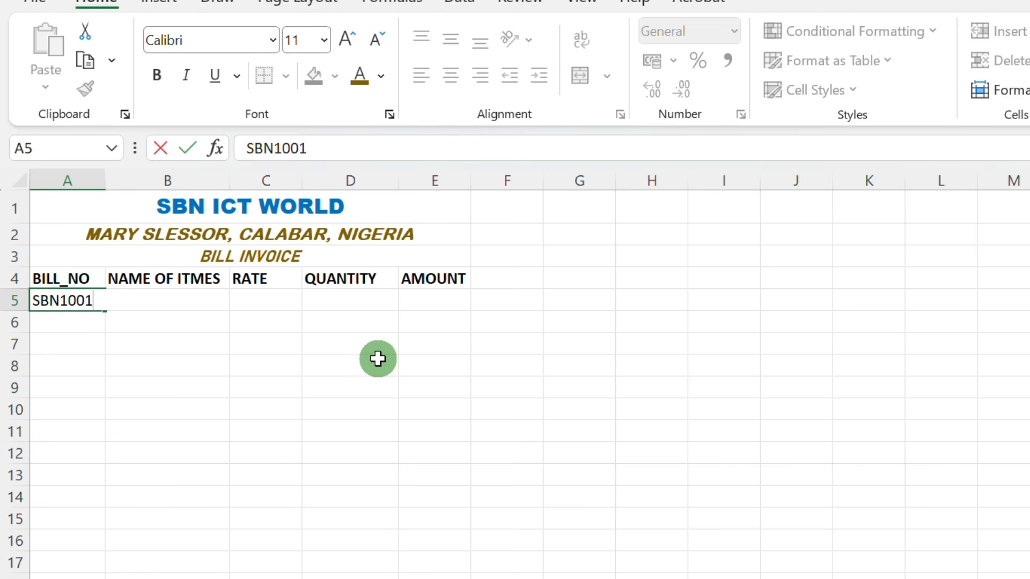
key(Return)
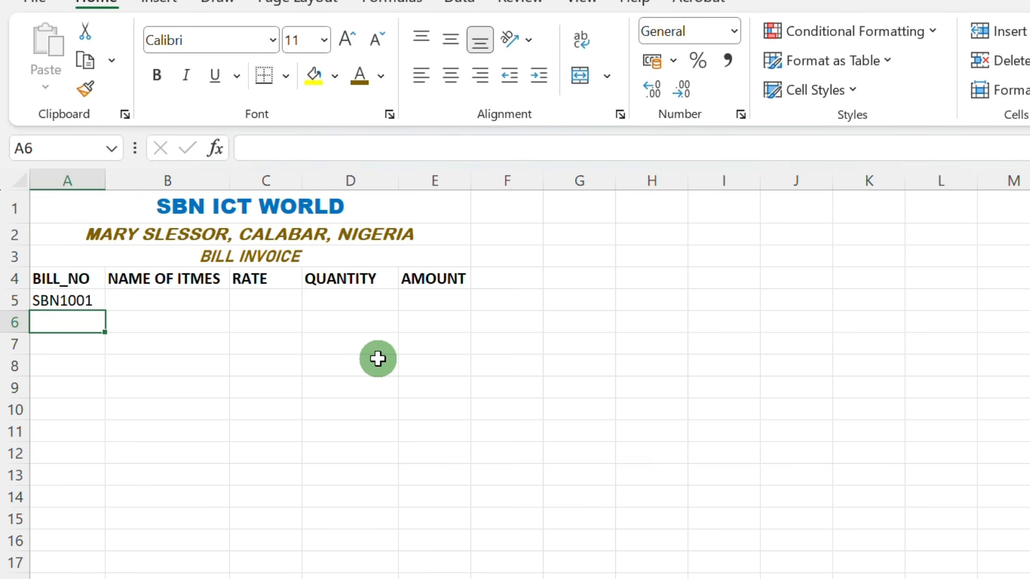
text(SBN)
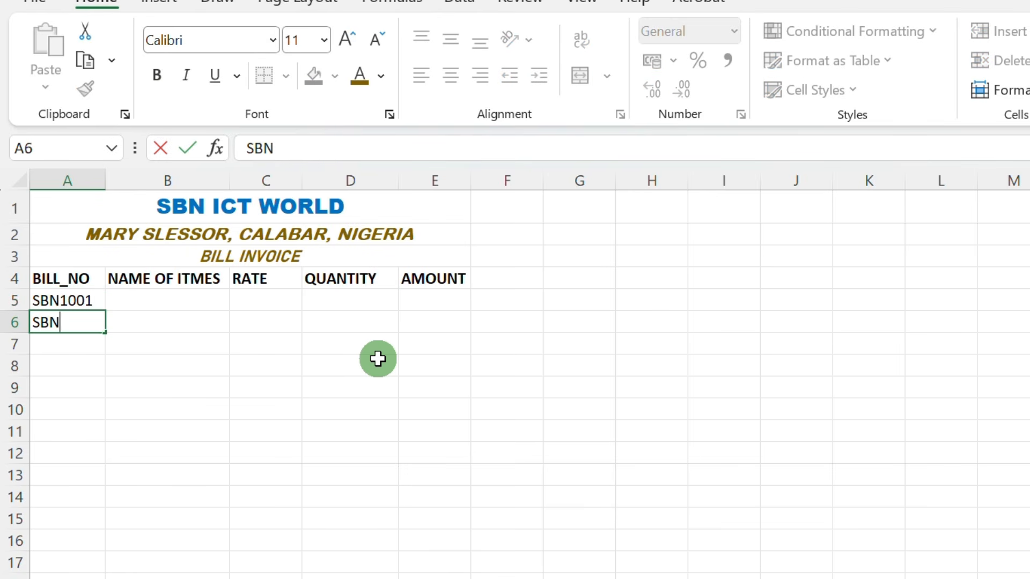
text(1002)
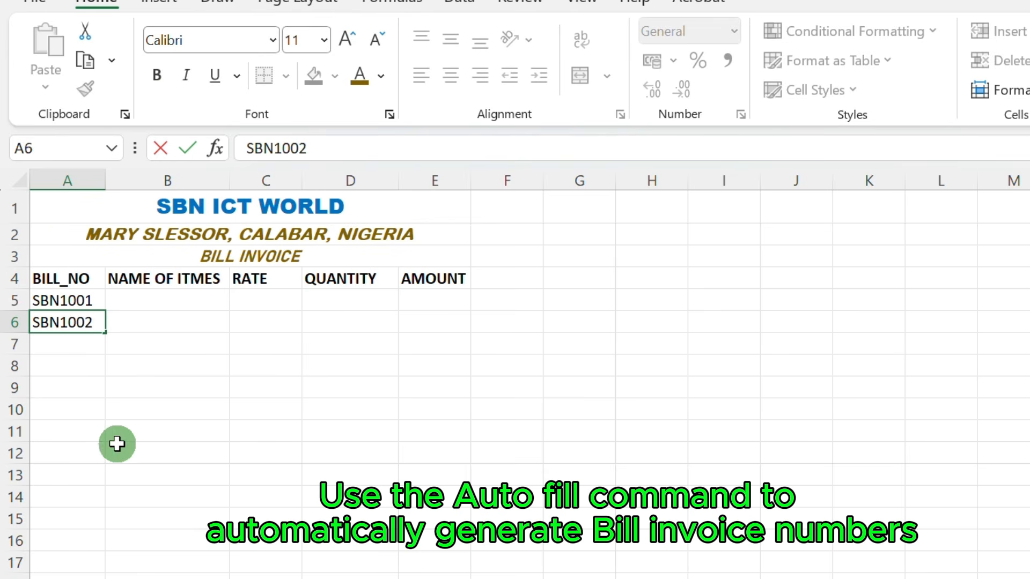
click(114, 373)
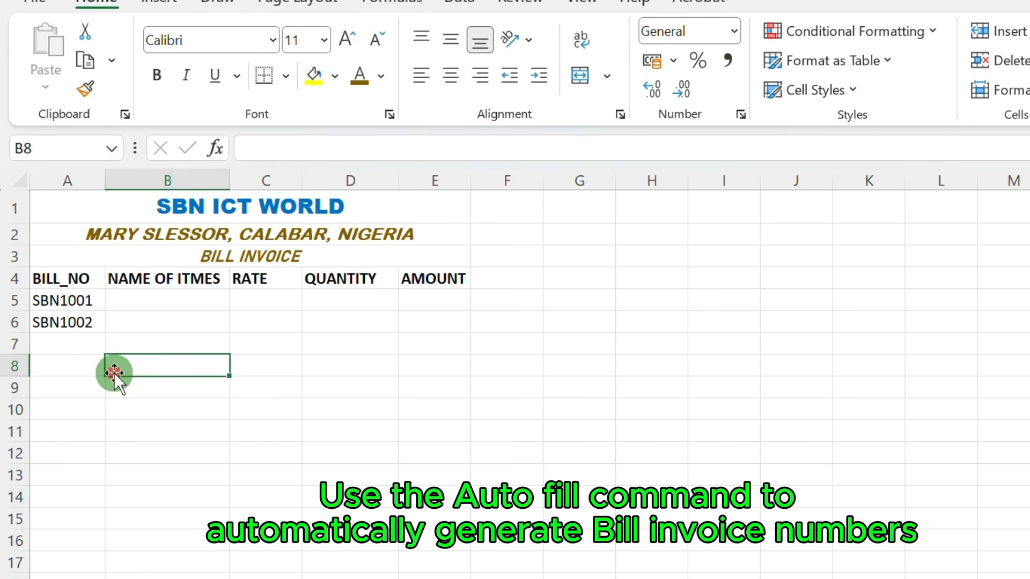
Step: Autofill the bill number series from A6 down to A13, ending at SBN1009
click(93, 322)
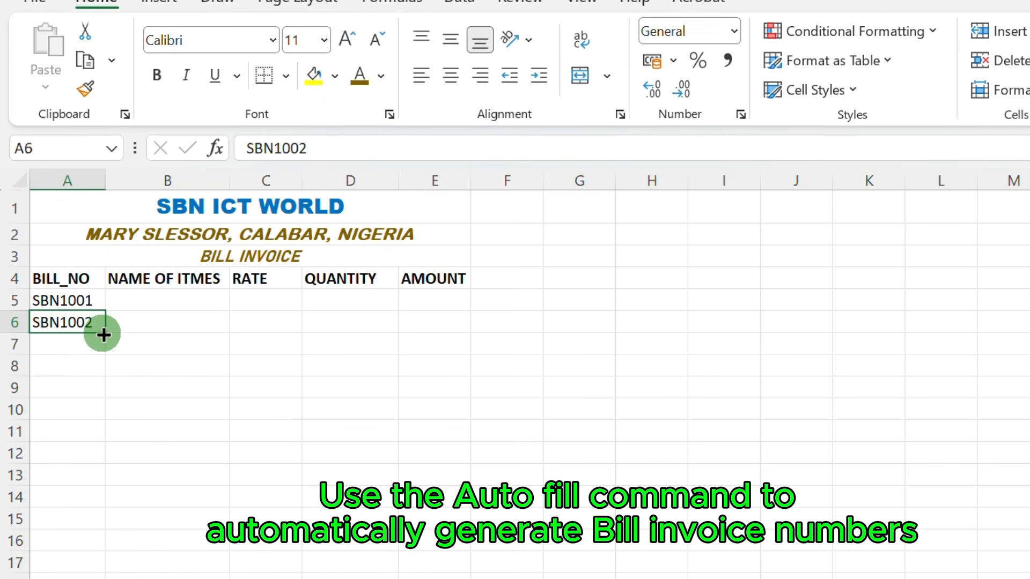
drag(104, 333, 101, 500)
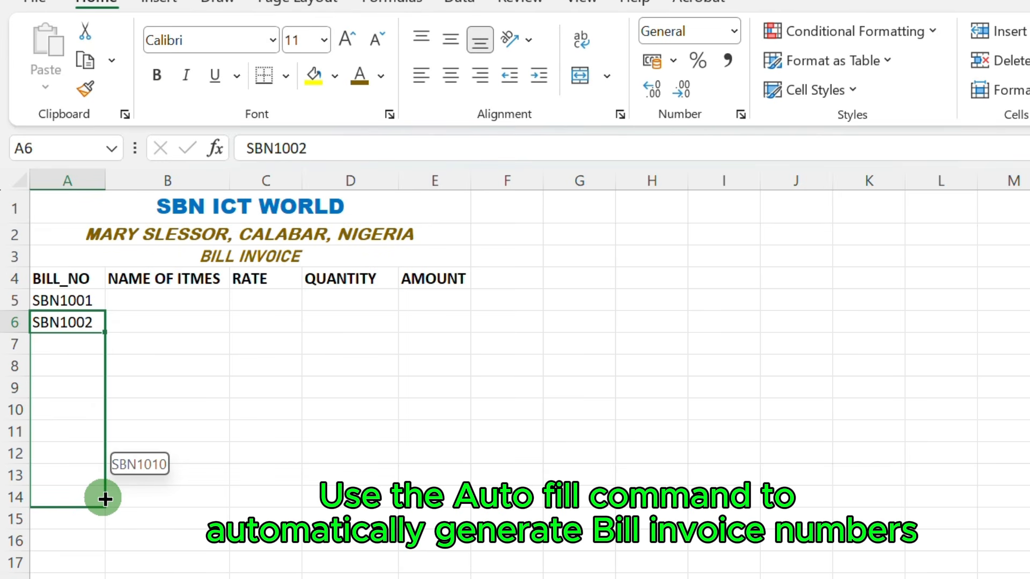
drag(103, 499, 102, 474)
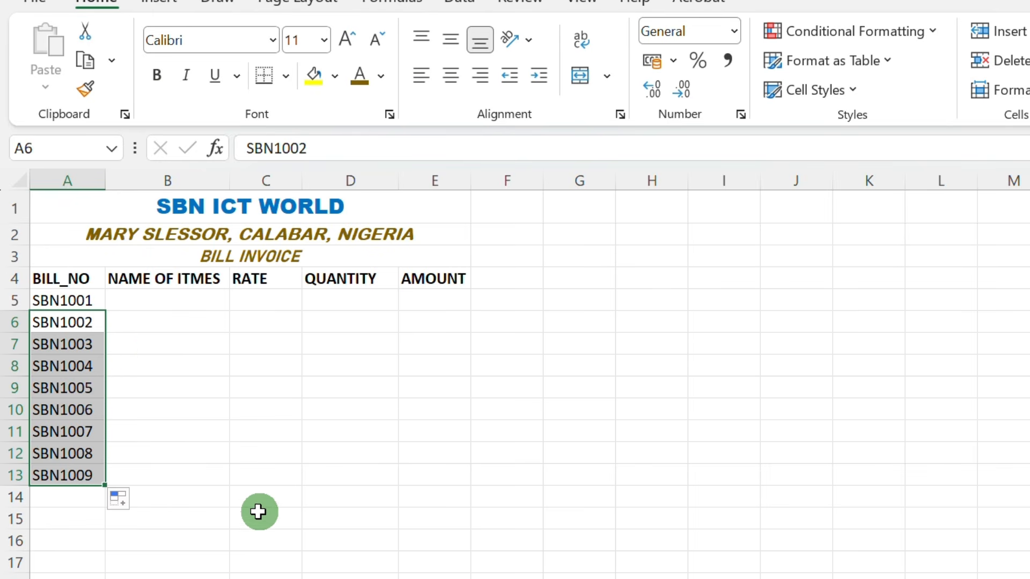
click(280, 430)
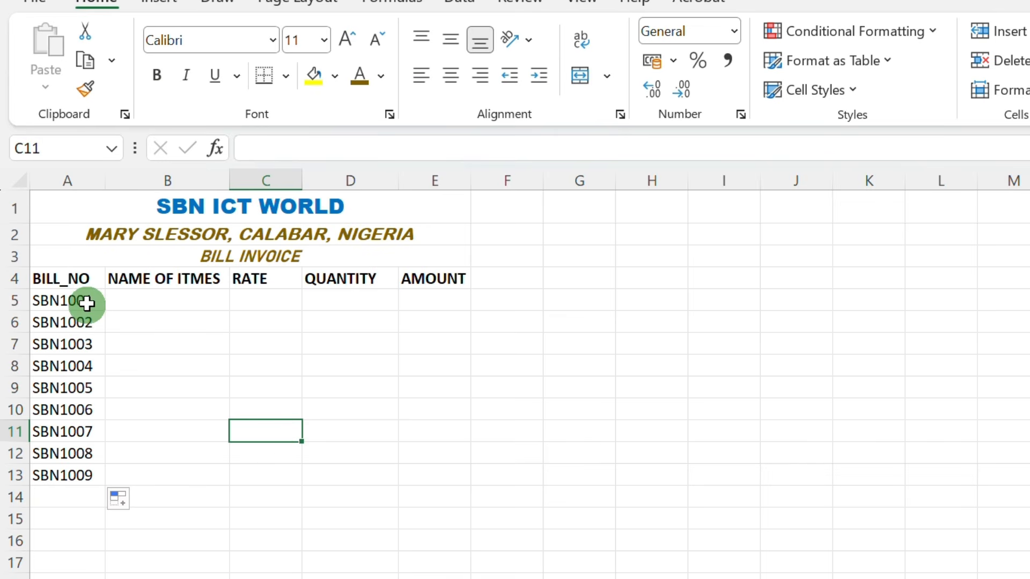
Step: Apply All Borders to the whole invoice range A1:E13
click(86, 324)
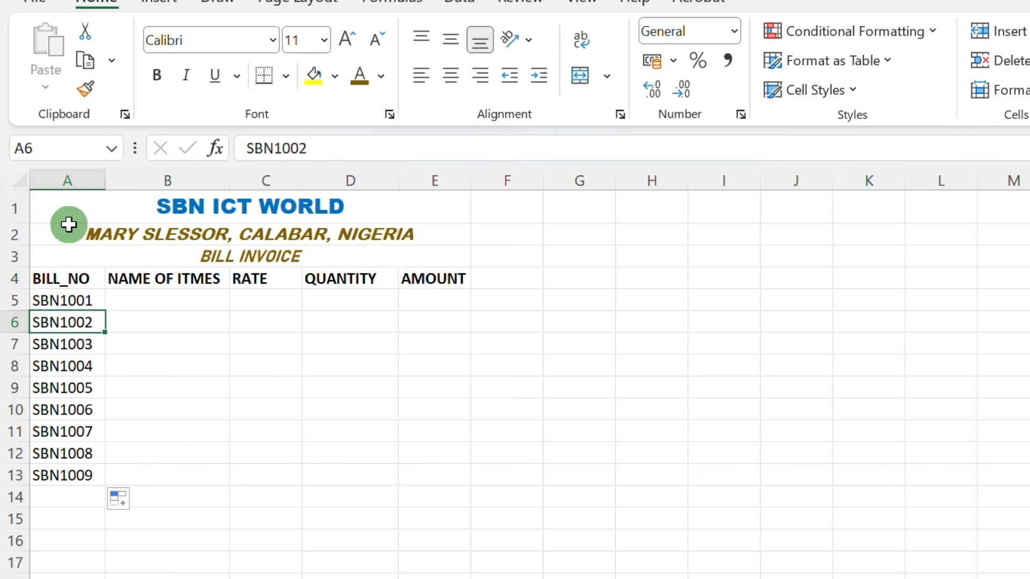
click(70, 206)
drag(70, 206, 260, 480)
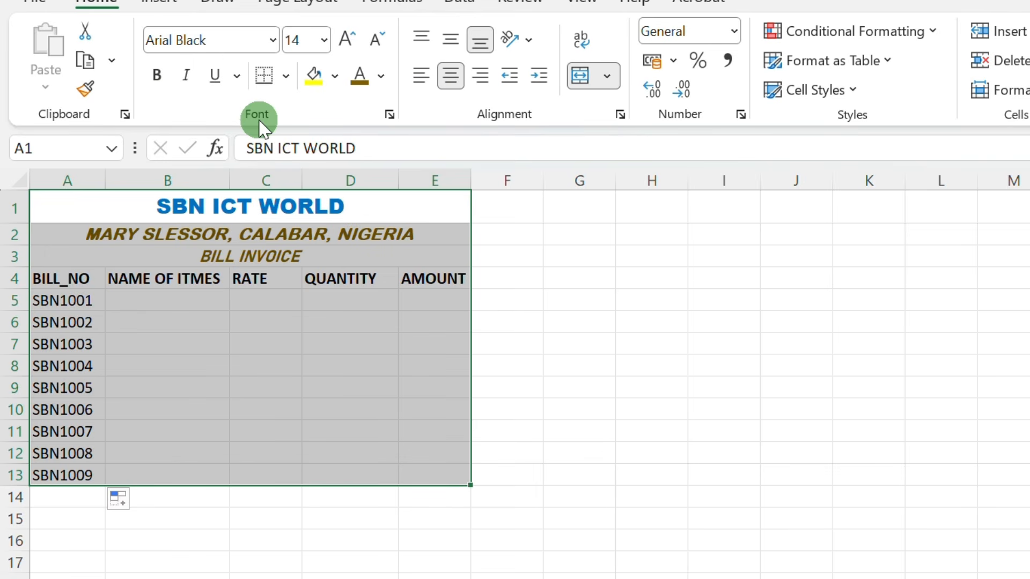
click(287, 75)
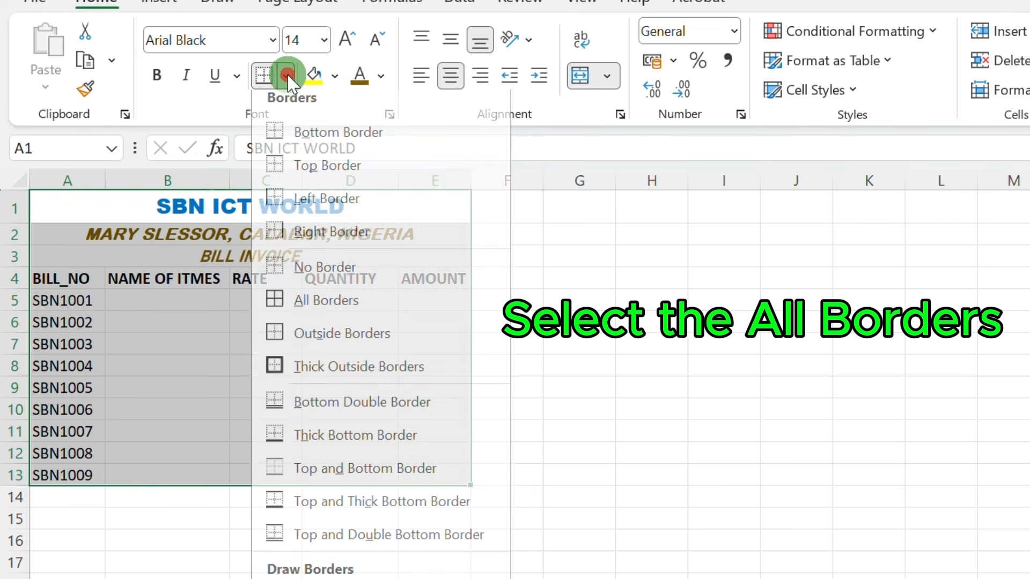
click(317, 312)
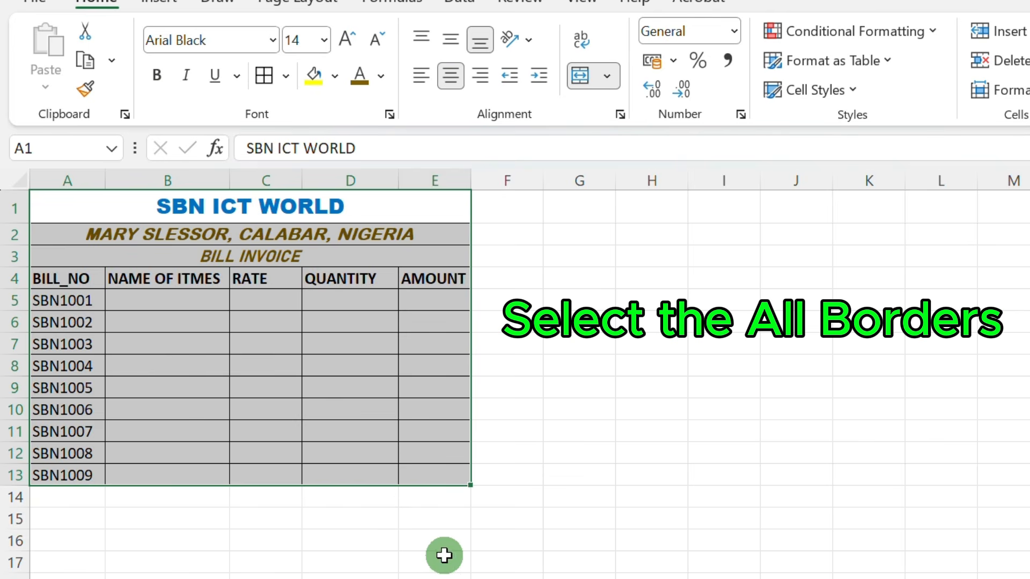
Step: Enter the item names Mouse, Keyboard and Motherboard in cells B5 to B7
click(162, 304)
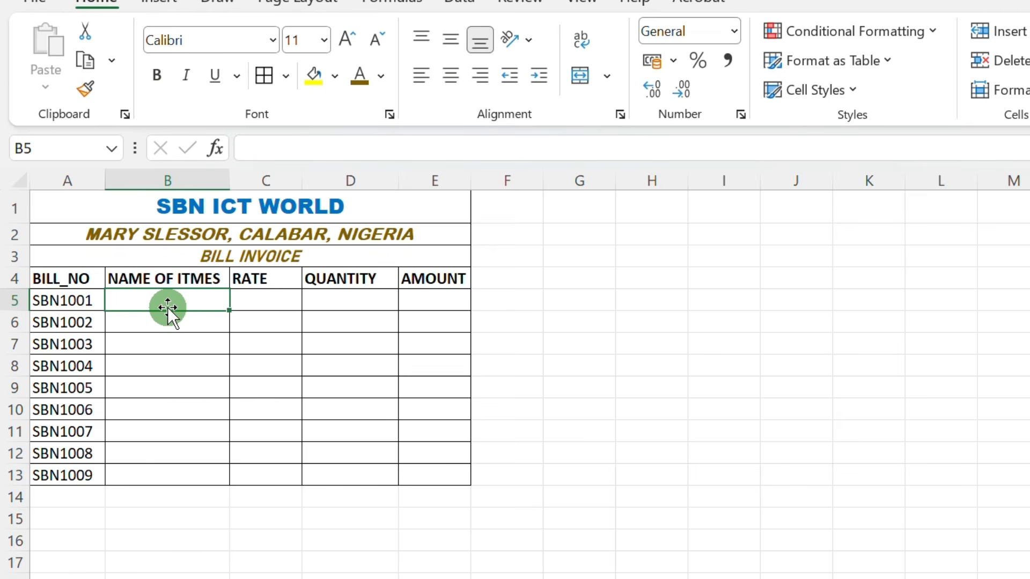
text(Mouse)
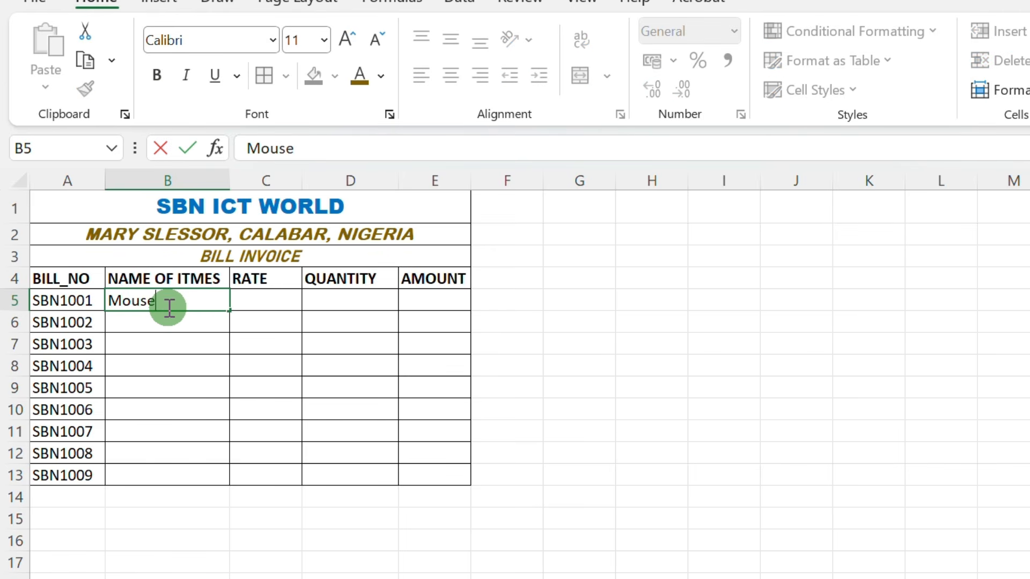
key(Return)
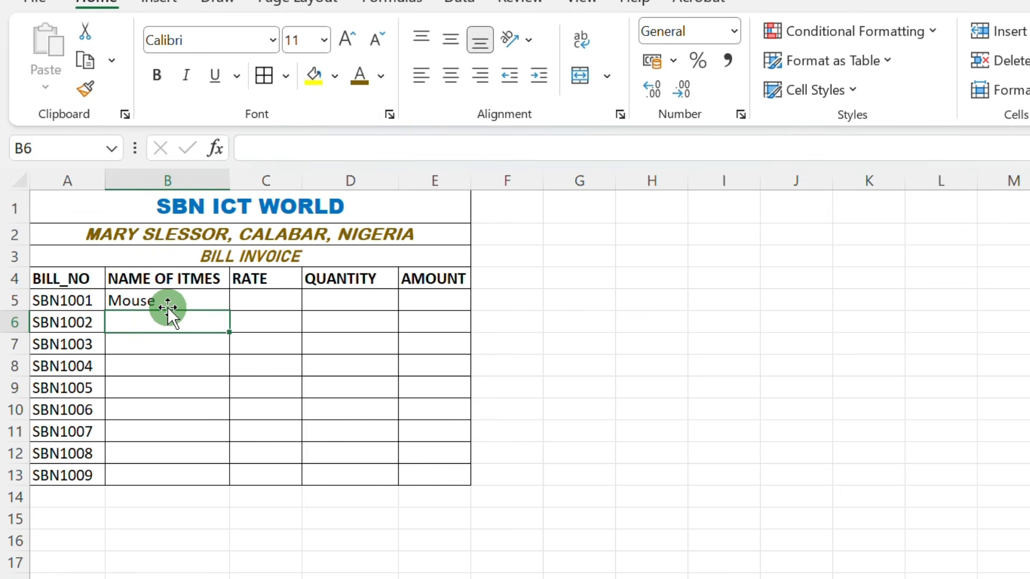
text(K)
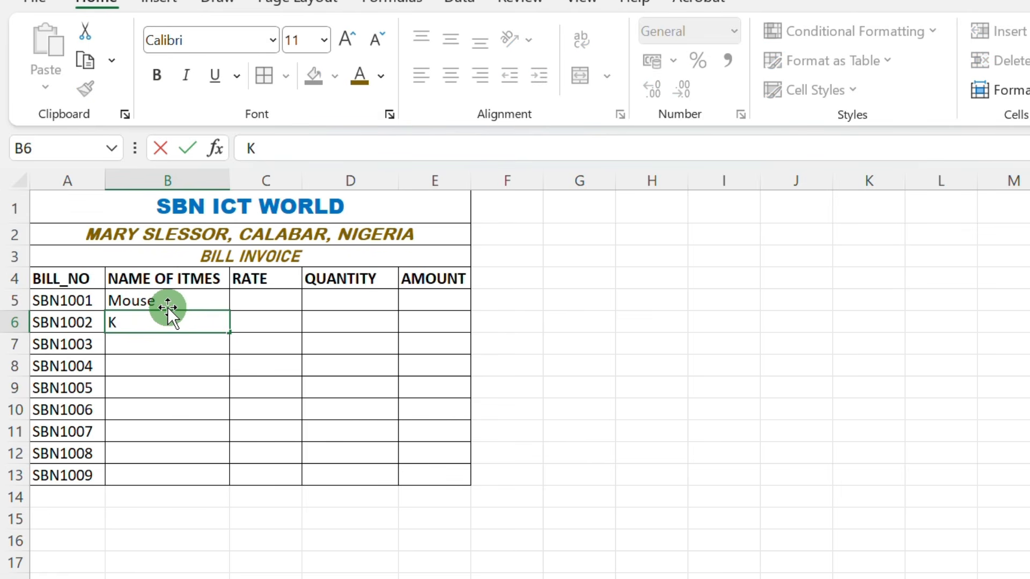
text(eyboard)
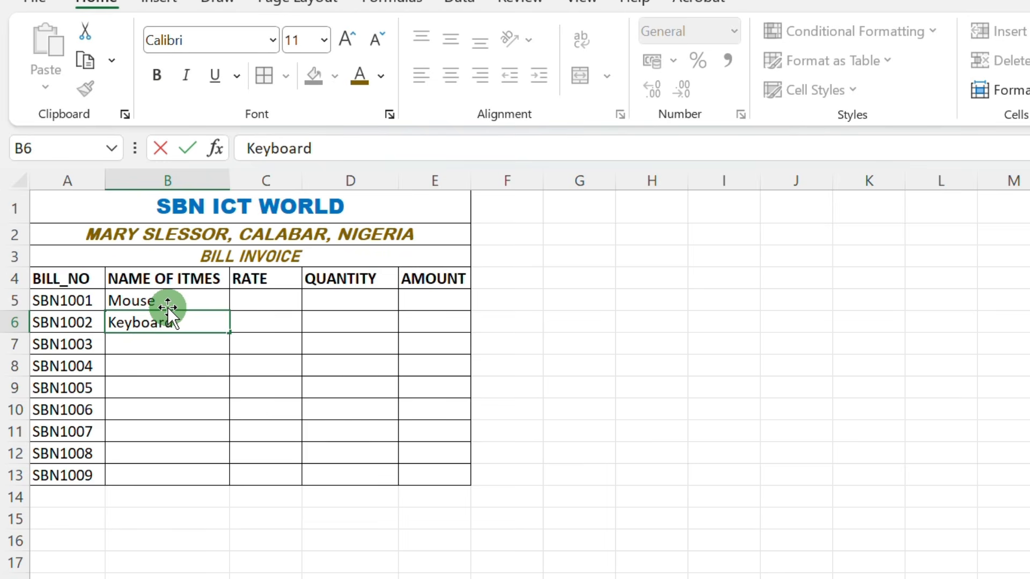
key(Return)
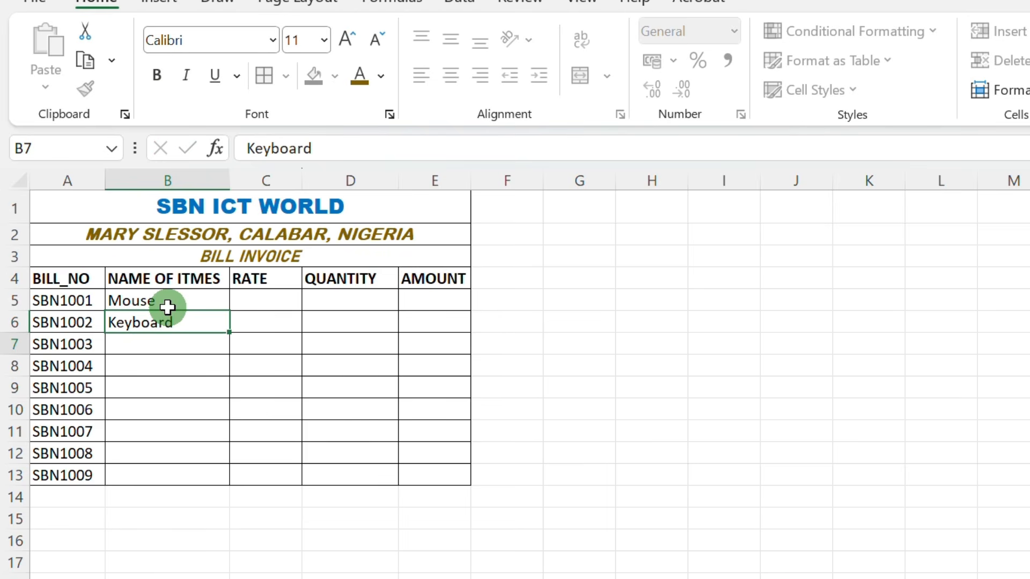
text(M)
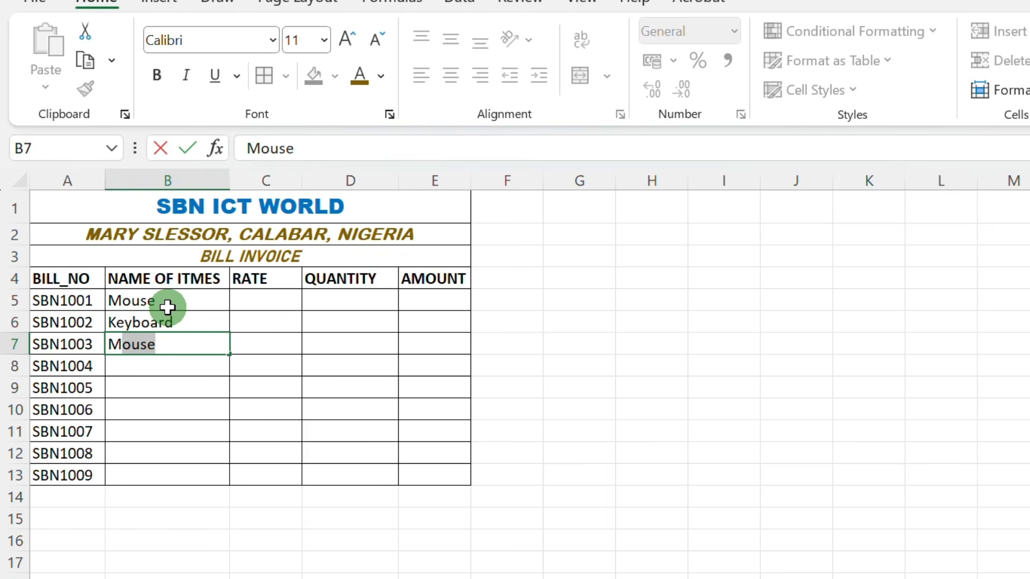
text(otherboard)
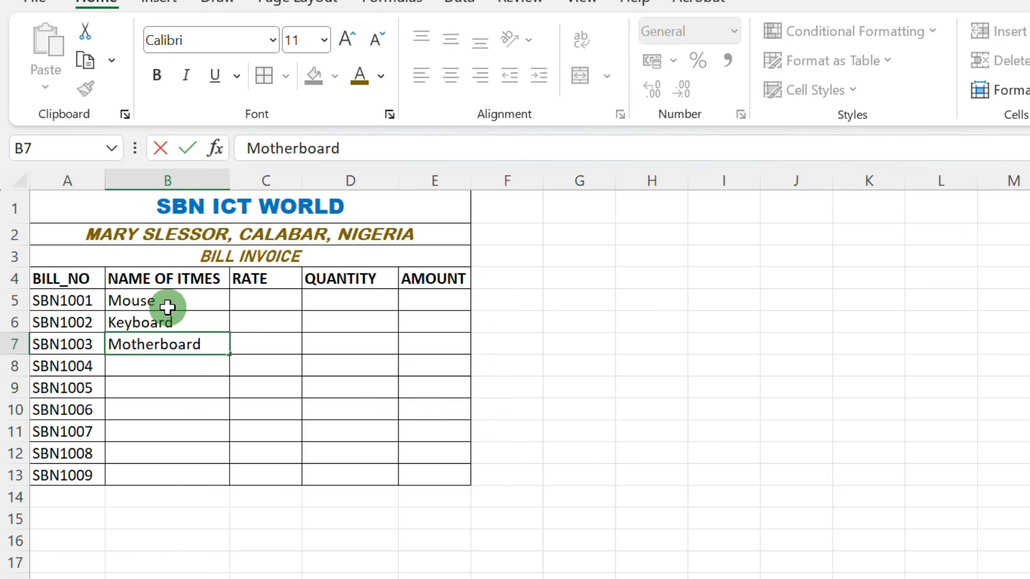
key(Return)
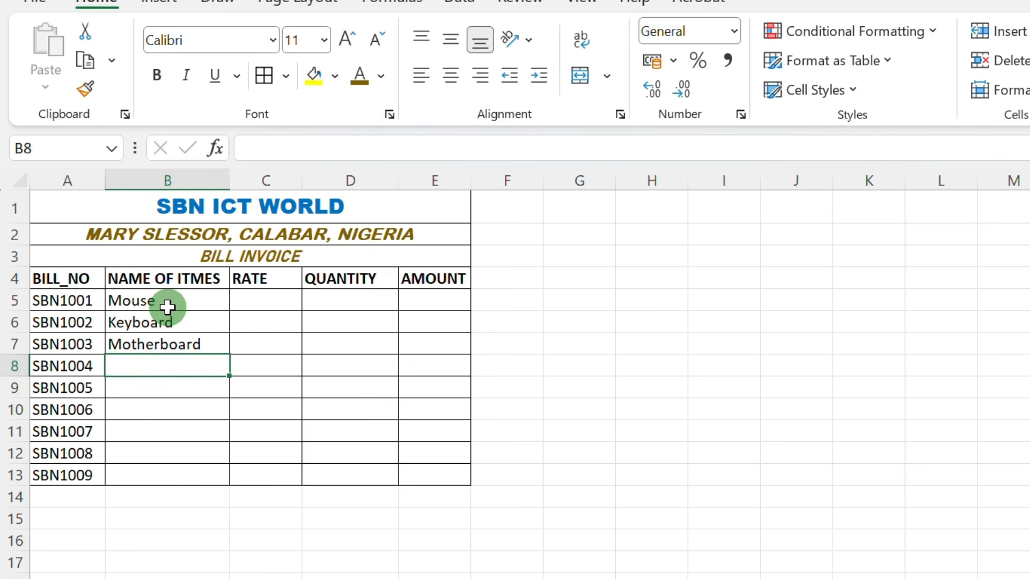
Step: Enter the item names LCD Monitor in B8 and UPS in B9
text(LCD M)
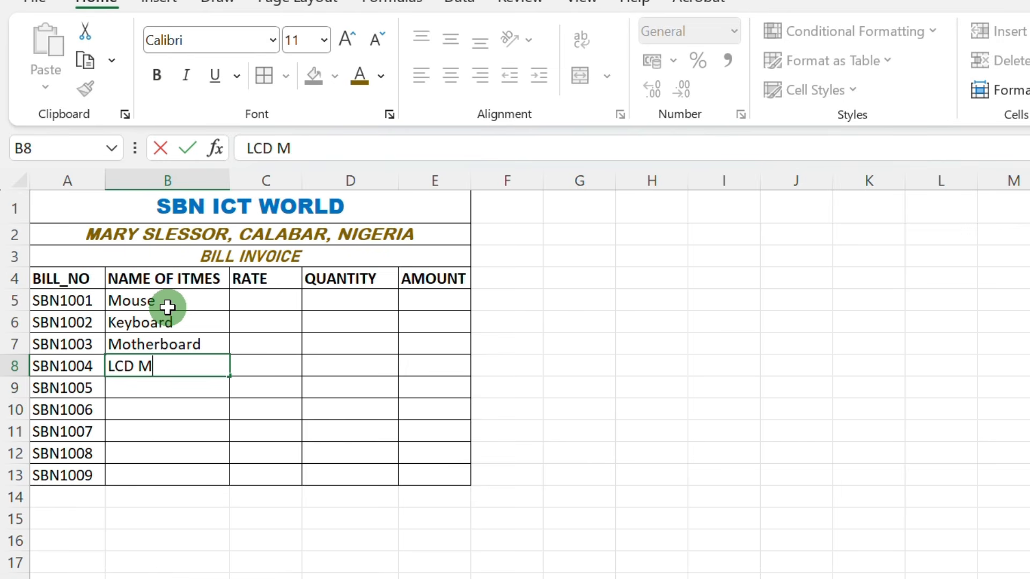
text(onitor)
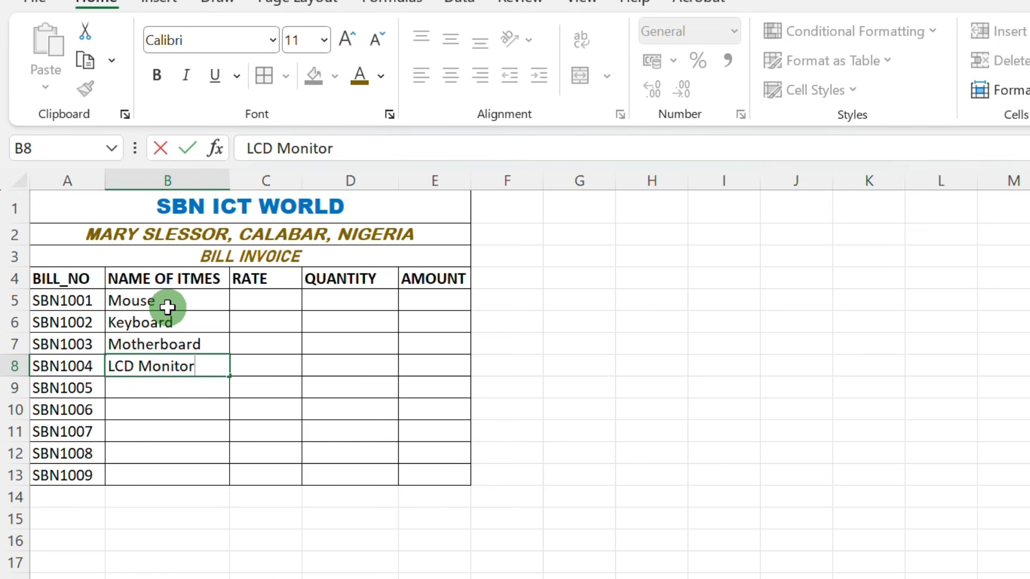
key(Return)
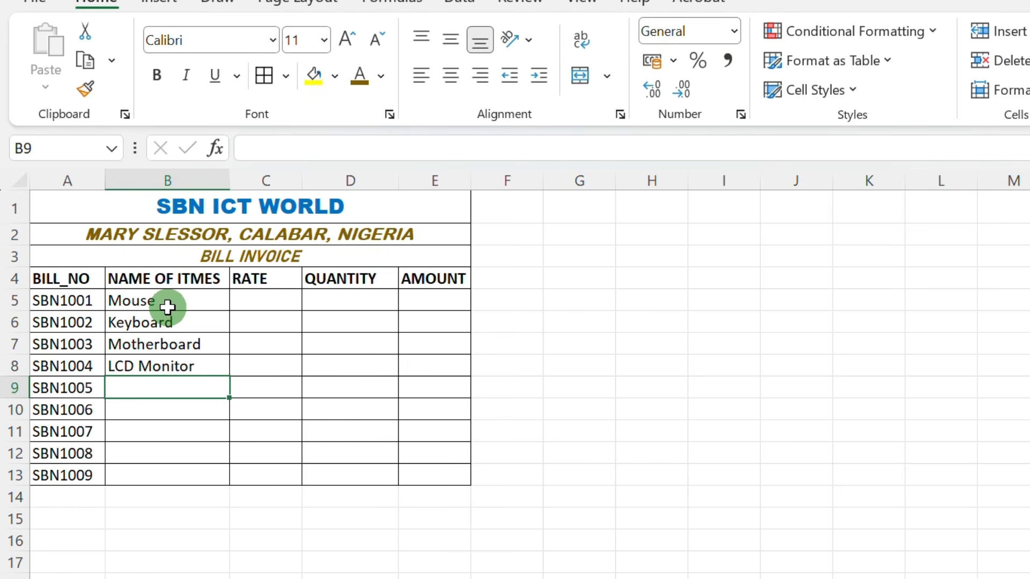
text(UP)
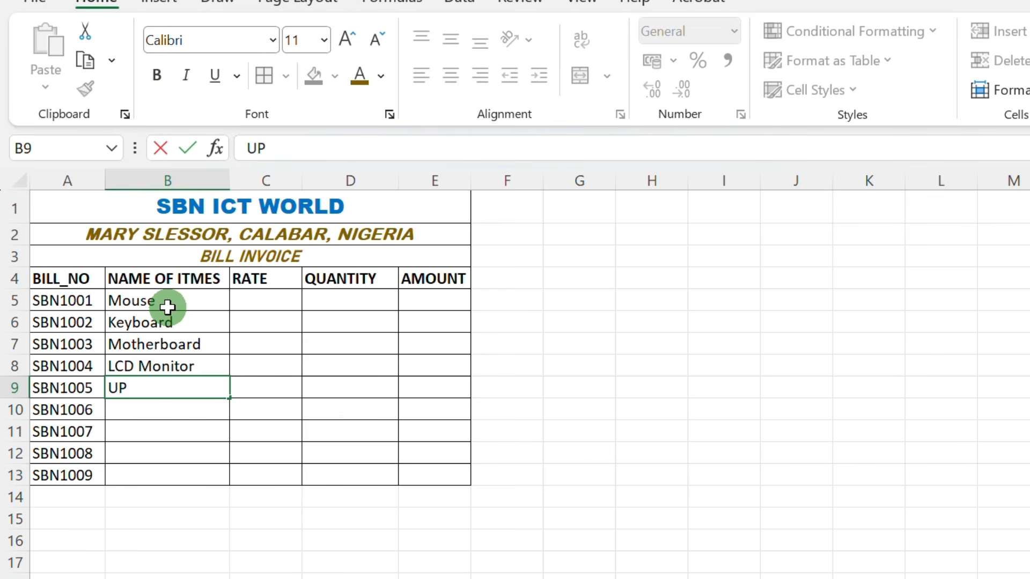
text(S)
key(Return)
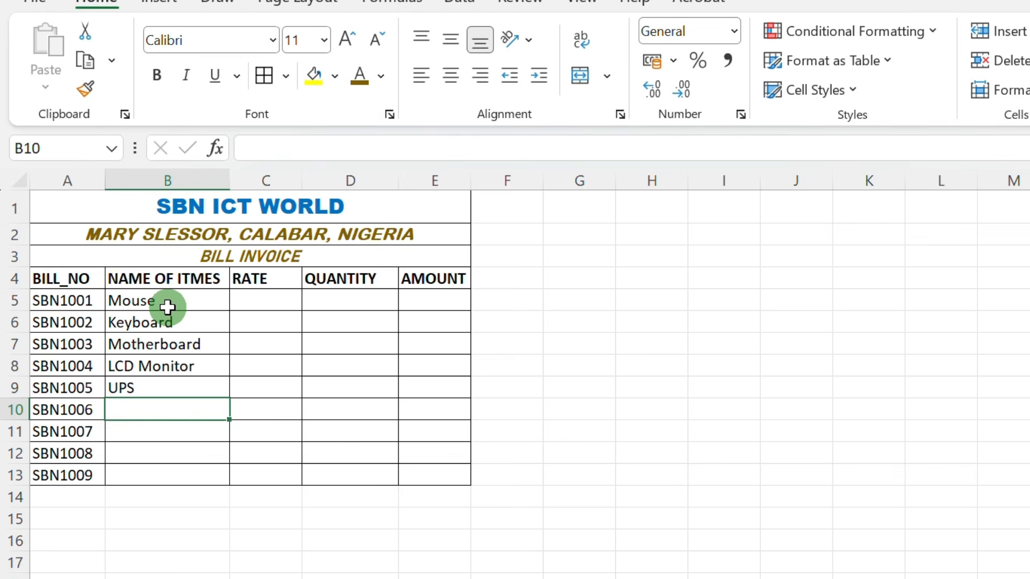
Step: Enter the item names Hard Disk in B10 and RAM in B11
text(hA)
key(BackSpace)
key(BackSpace)
text(Hard)
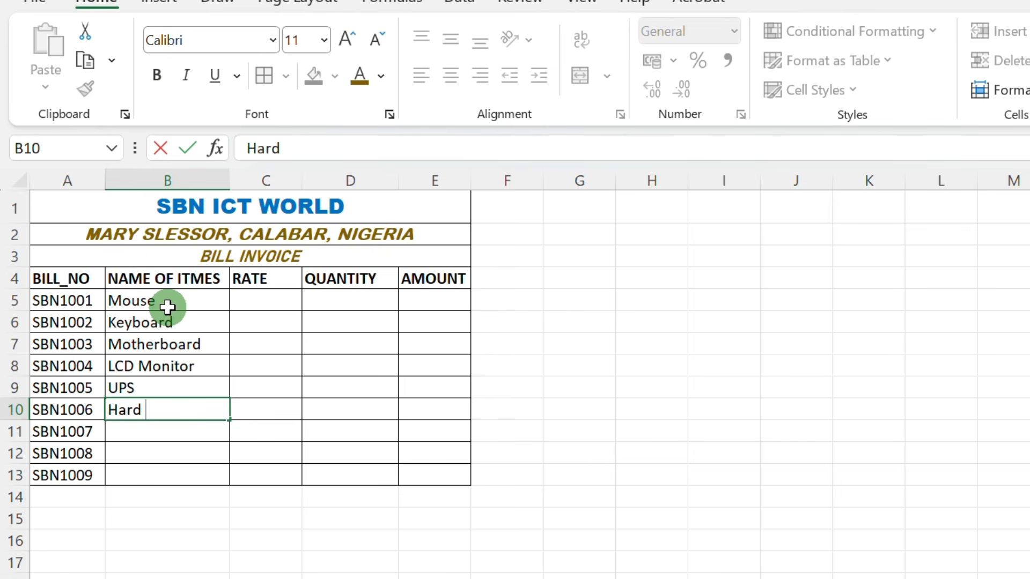
text( Disk)
key(Return)
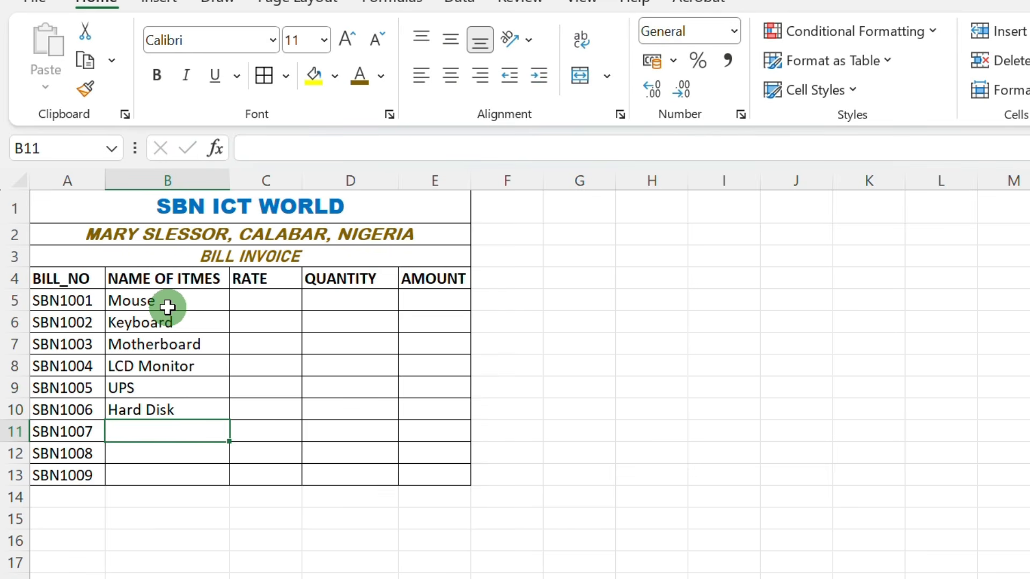
text(Ra)
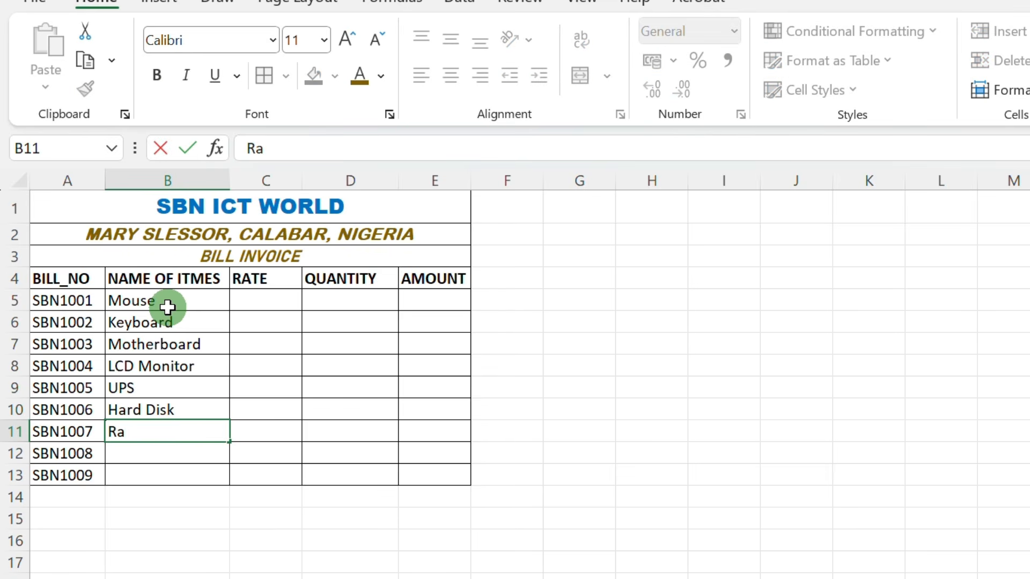
key(BackSpace)
text(AM)
key(Return)
Step: Enter the item name Speaker in cell B12
text(s)
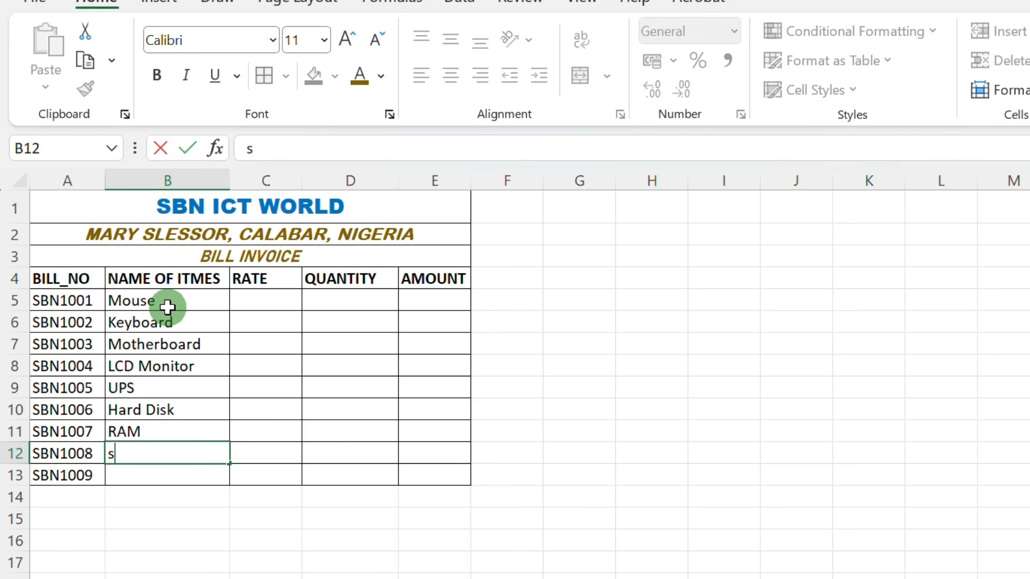
key(BackSpace)
text(s)
key(BackSpace)
text(SP)
key(BackSpace)
text(peaker)
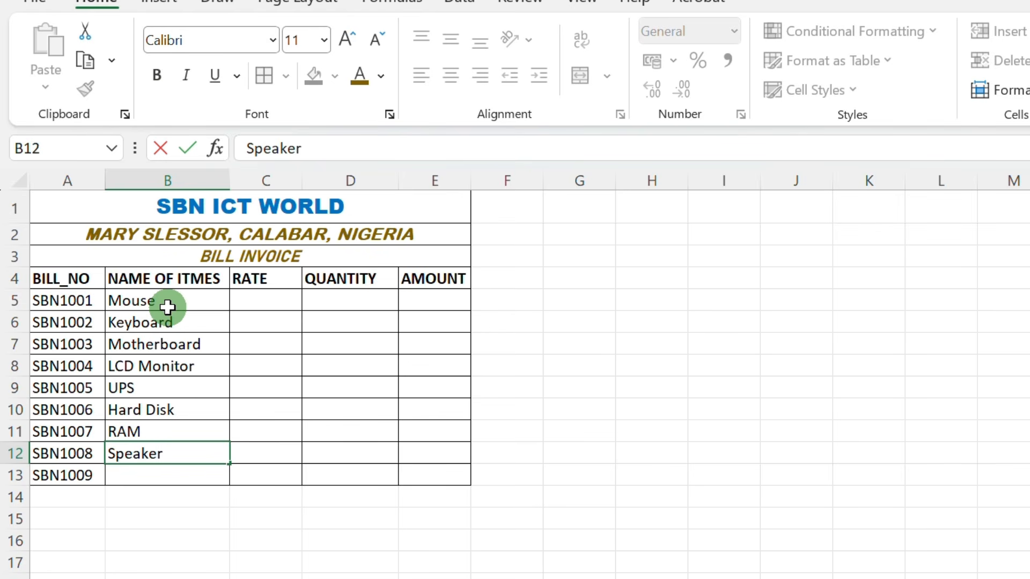
key(Return)
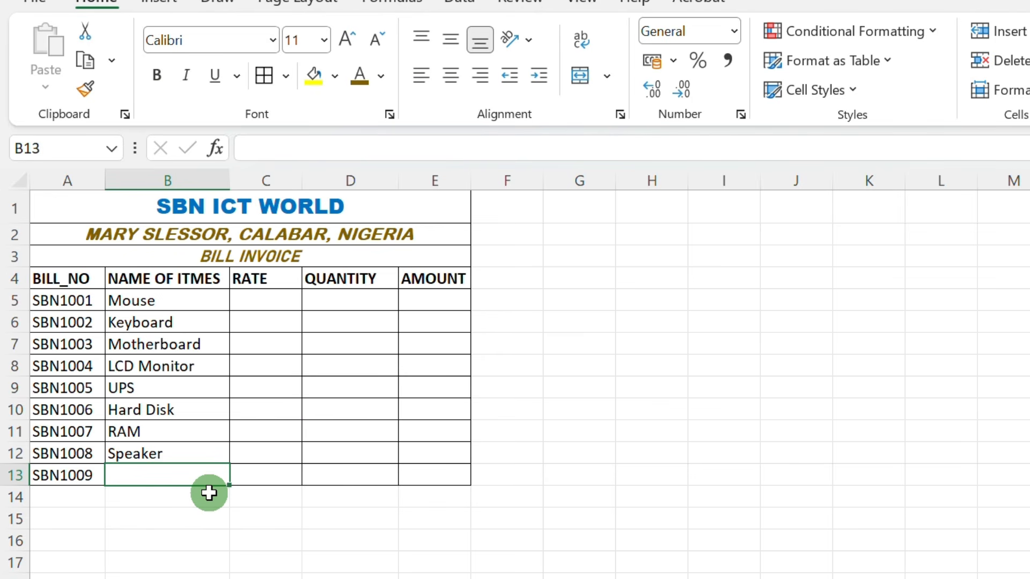
Step: Enter the item name Flashdrive in B13 and widen the RATE column slightly
text(Fla)
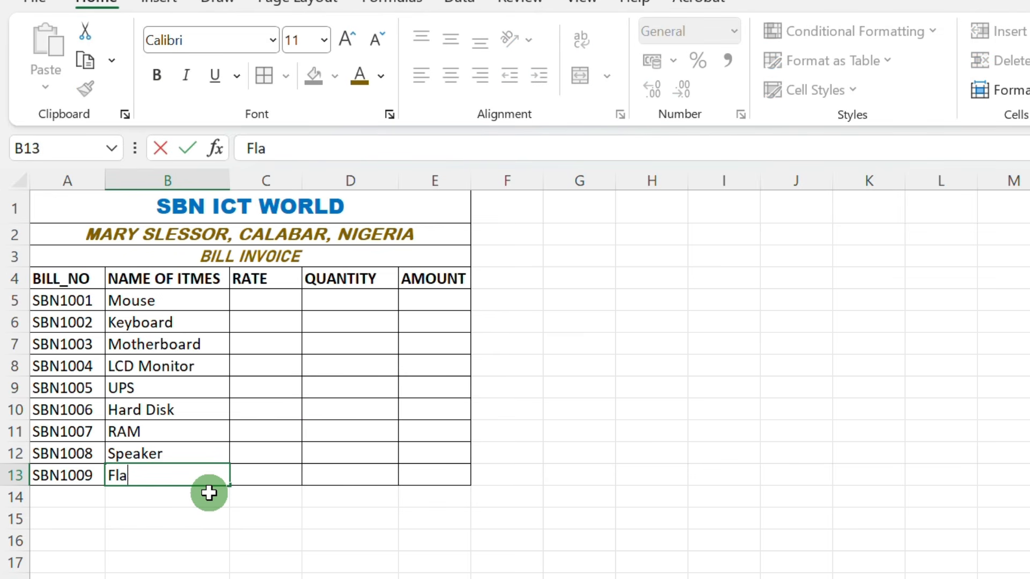
text(shdri)
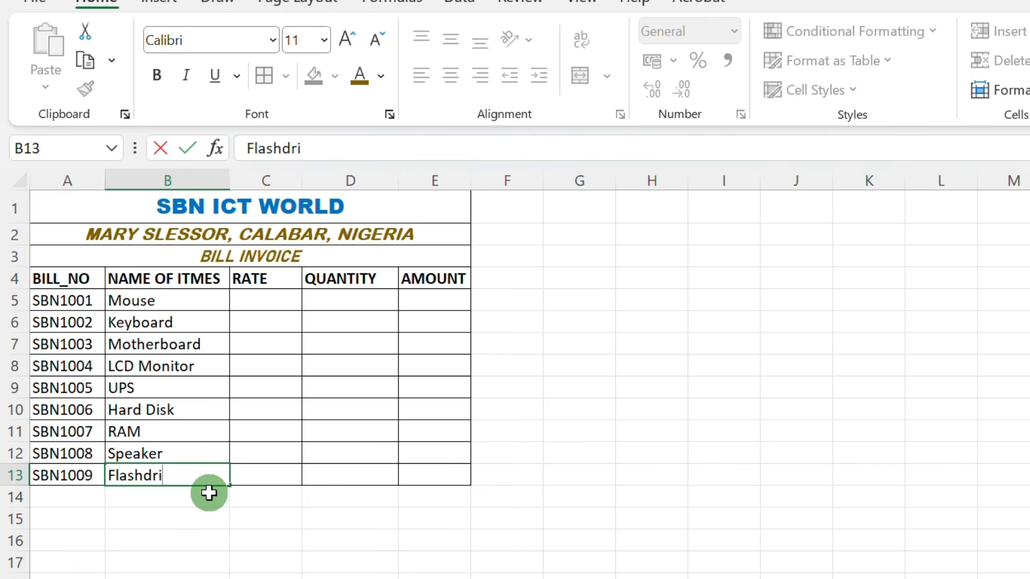
text(ve)
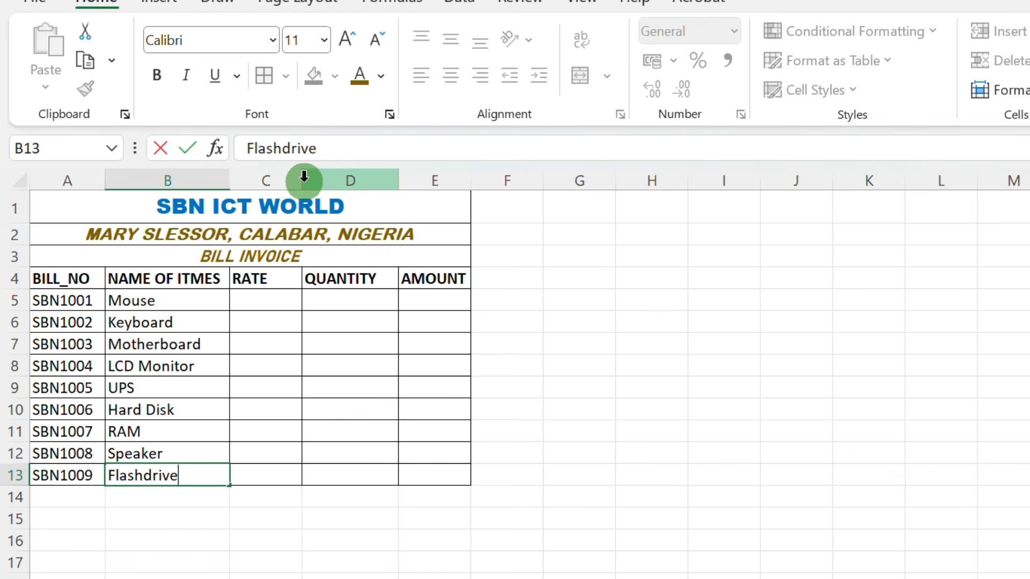
click(271, 342)
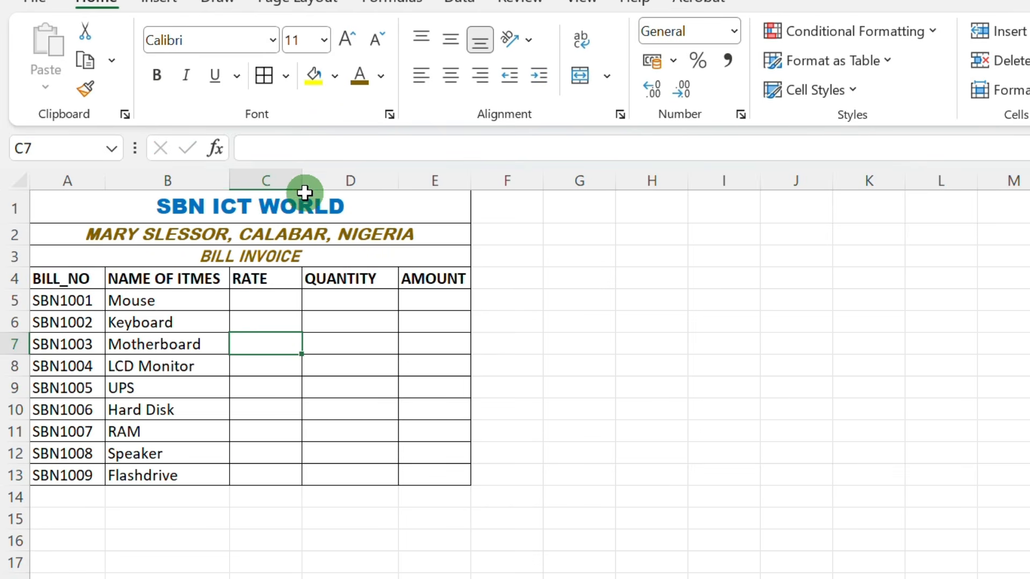
drag(304, 182, 319, 186)
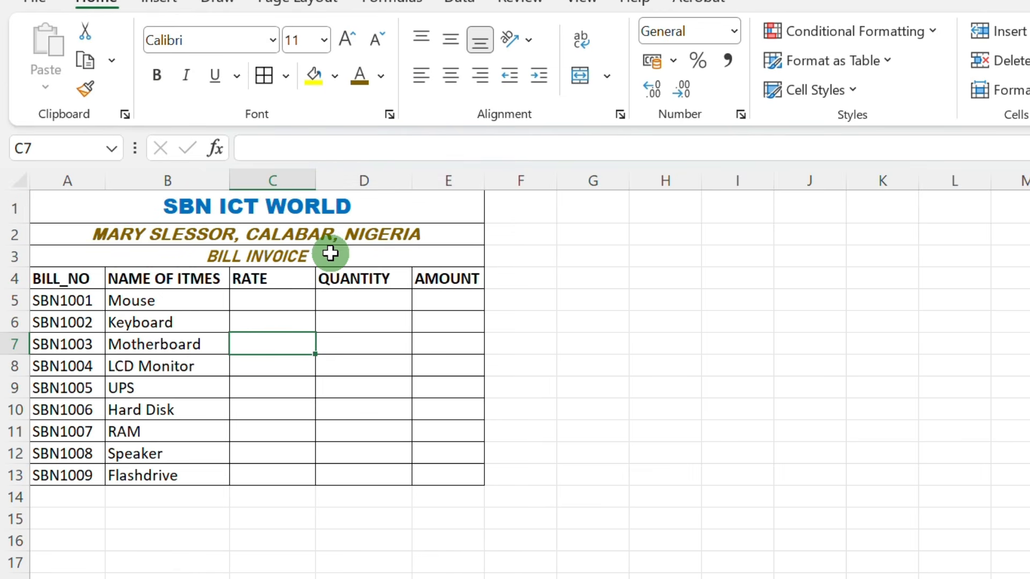
Step: Enter the rates 5,000 for Mouse in C5 and 15,000 for Keyboard in C6
click(278, 299)
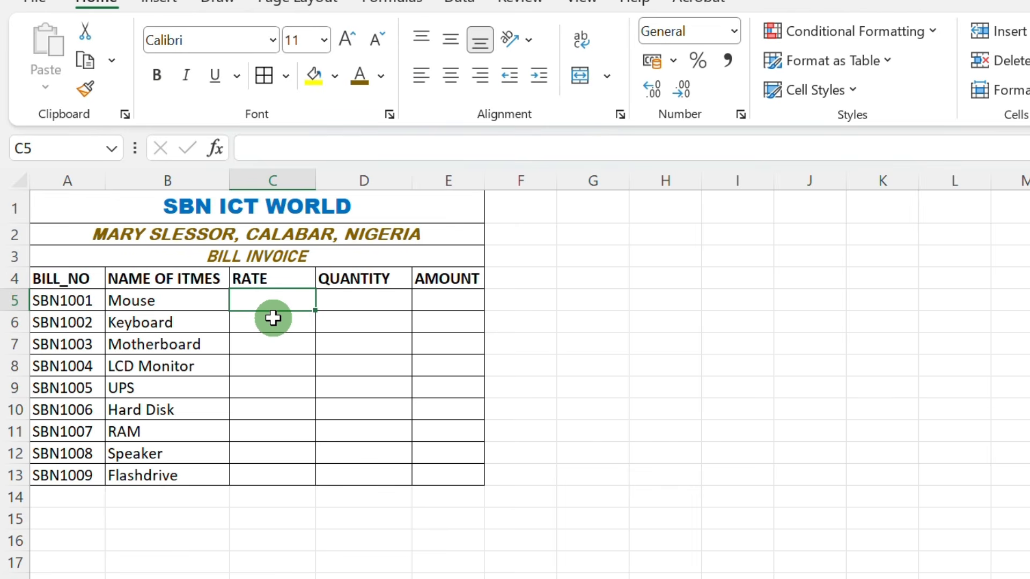
text(1)
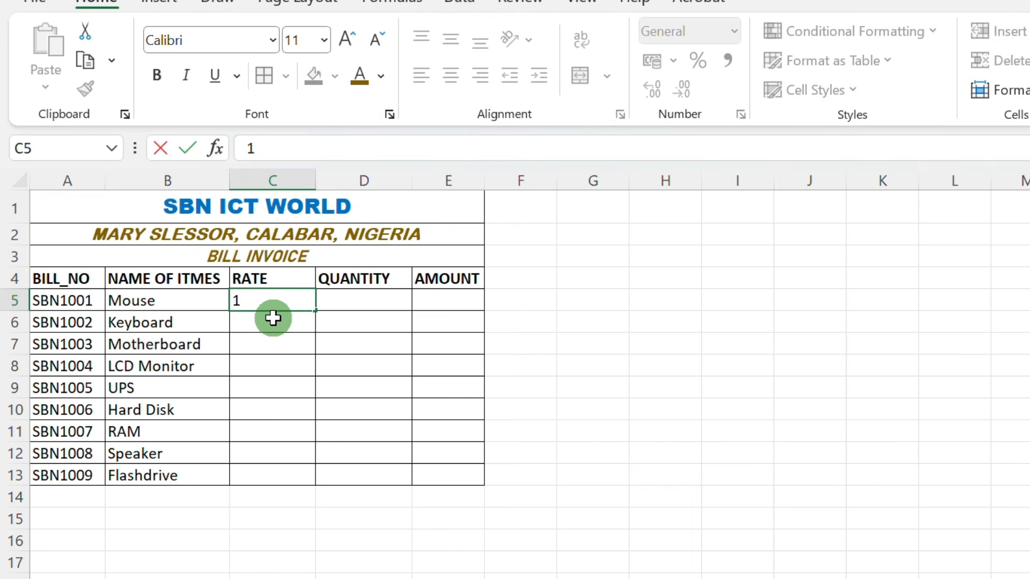
key(BackSpace)
text(5,000)
click(273, 318)
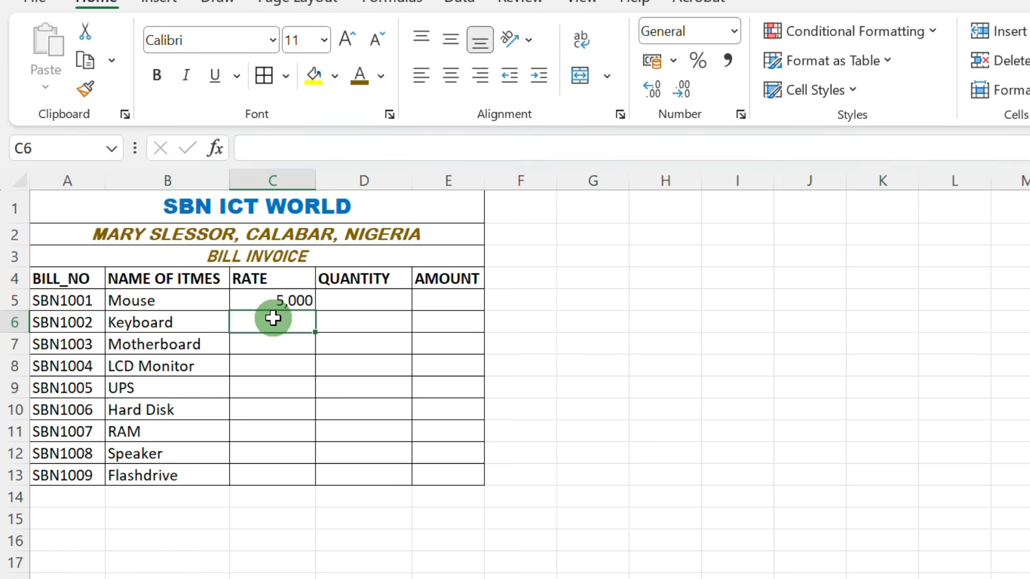
text(15)
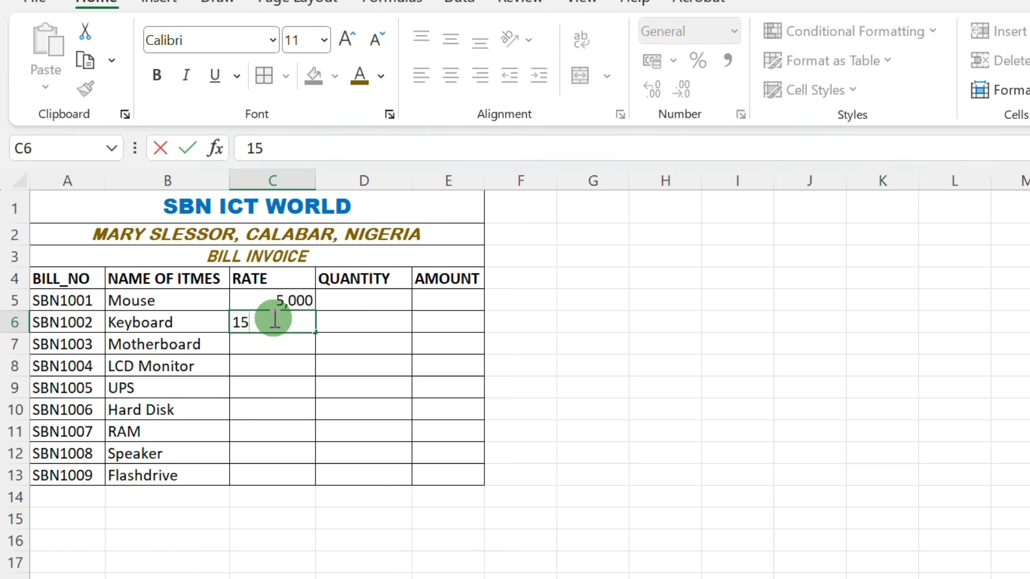
text(,000)
key(Return)
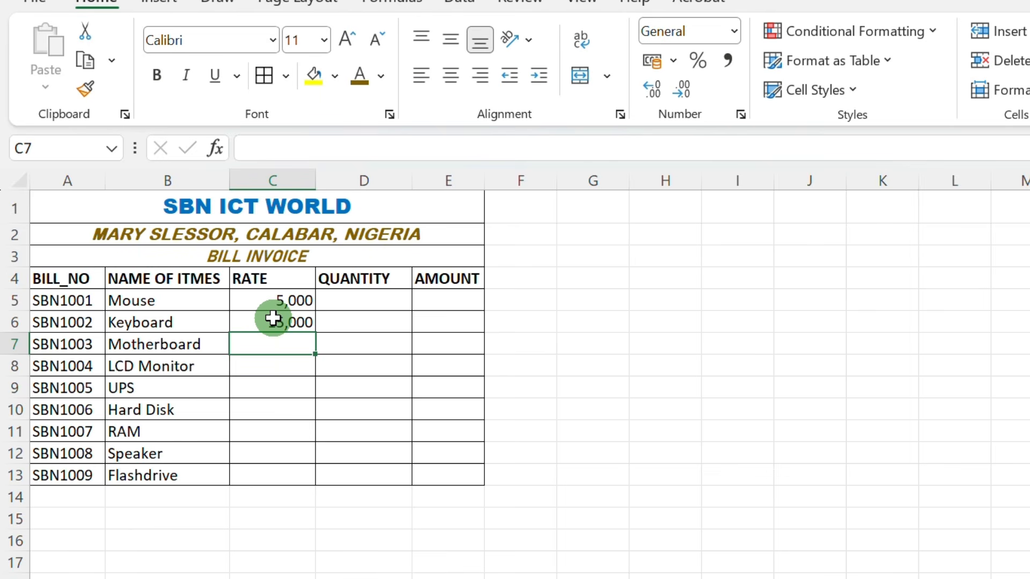
Step: Enter the rate 70,000 for both Motherboard in C7 and LCD Monitor in C8
text(70)
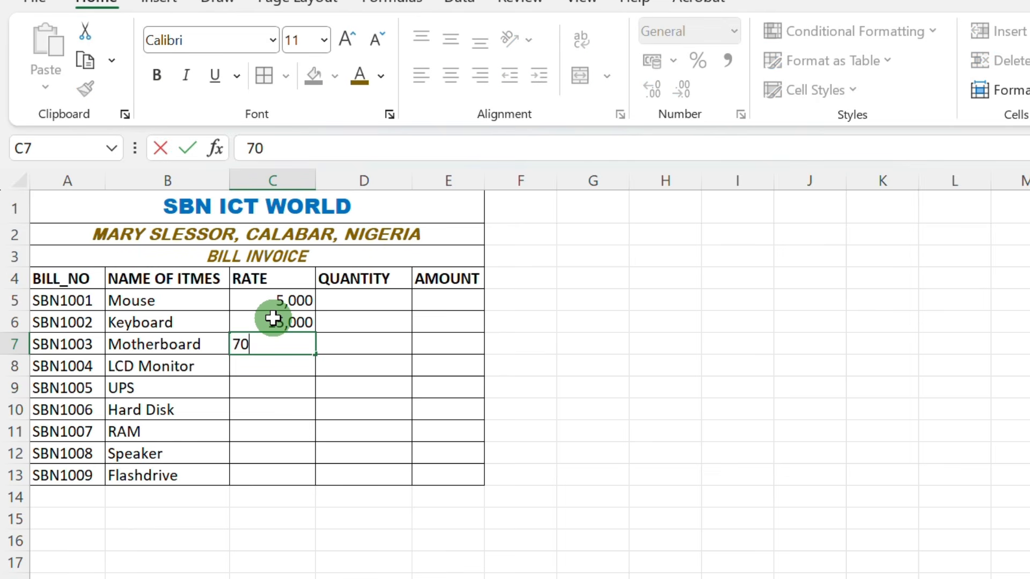
text(,000)
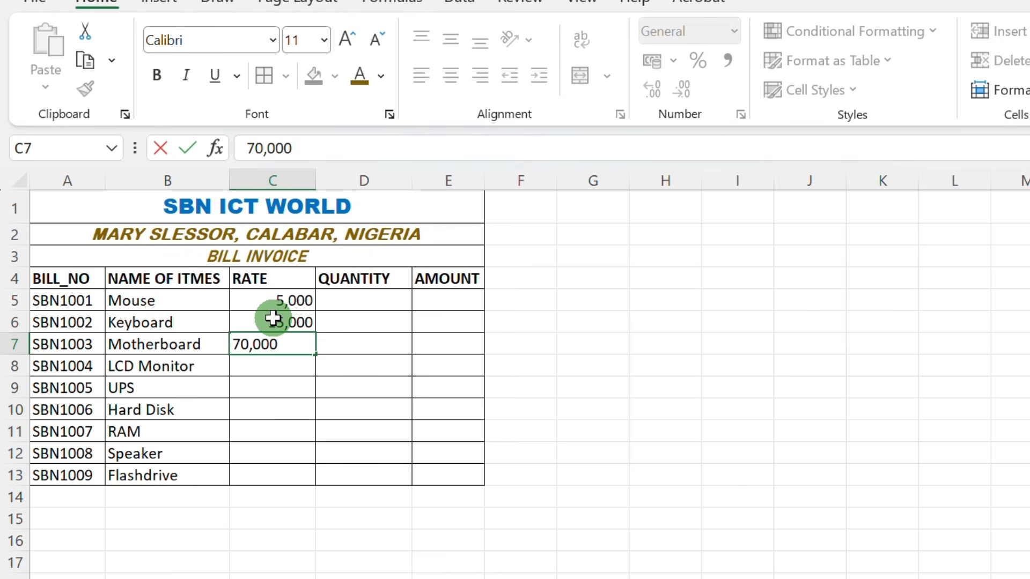
key(Return)
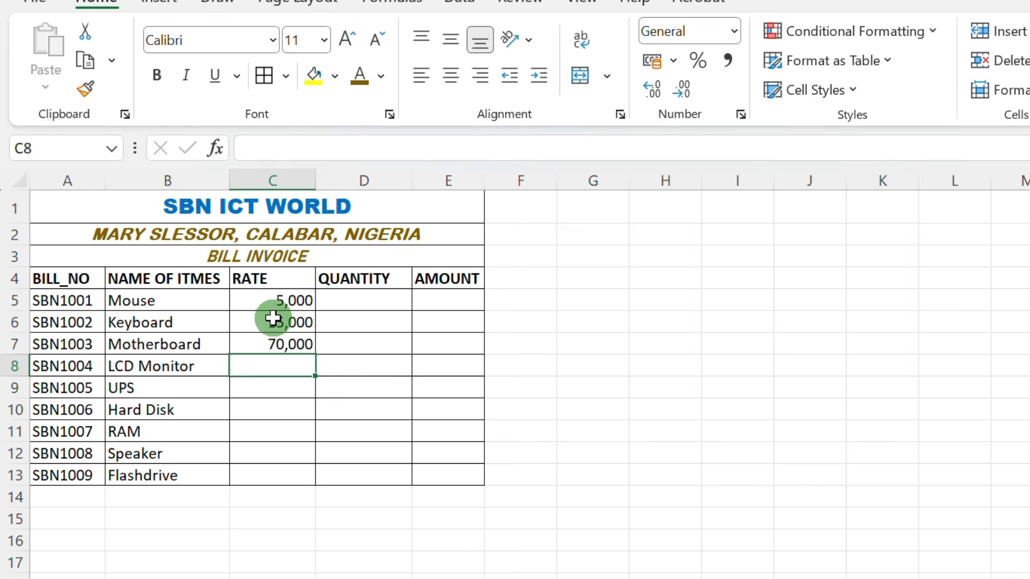
text(7)
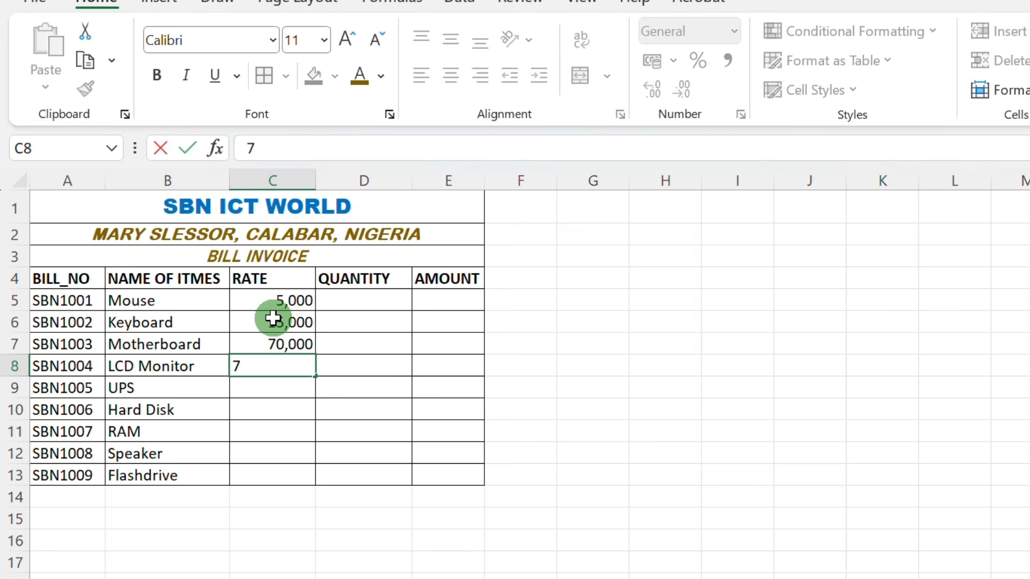
text(0,000)
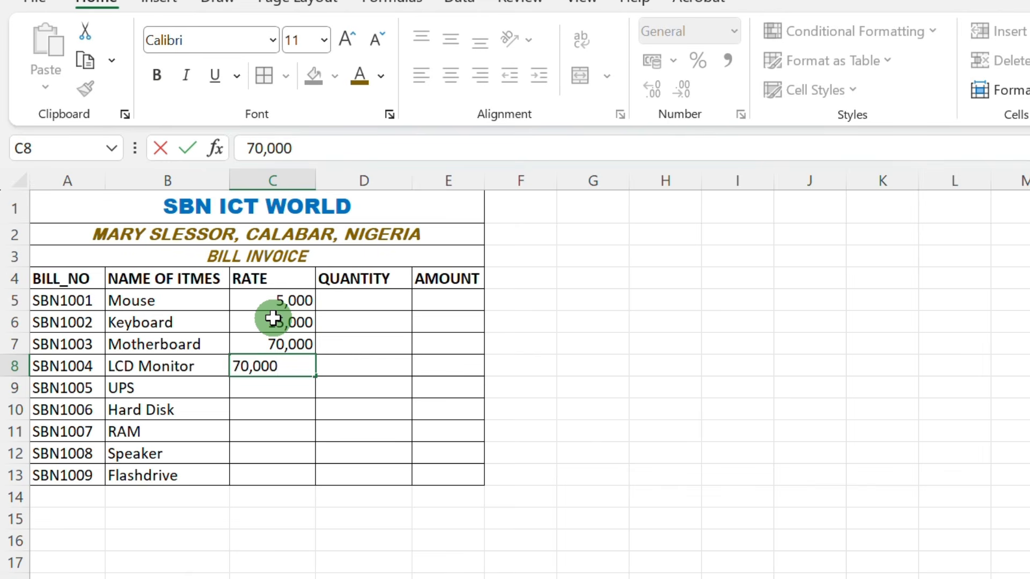
key(Return)
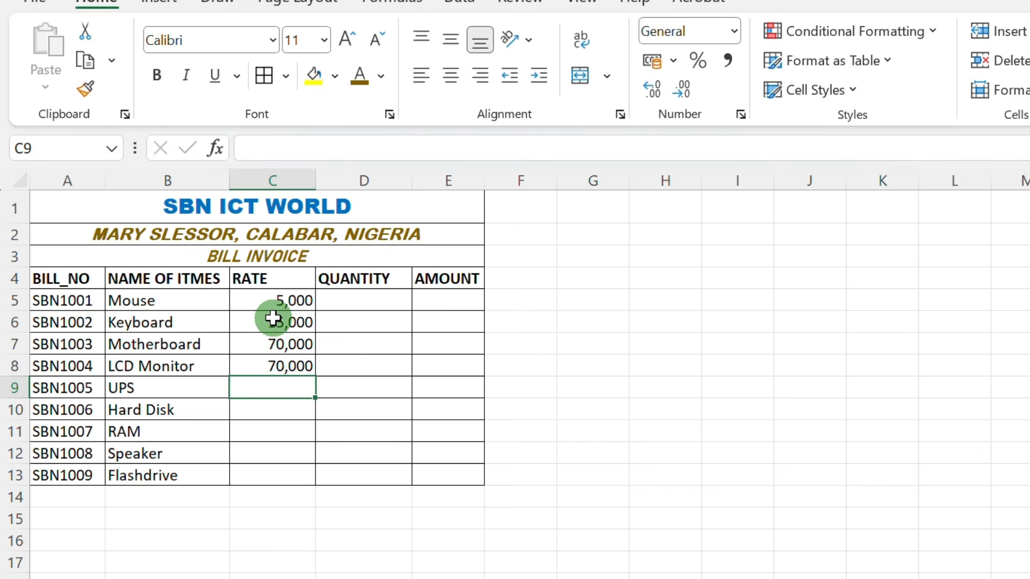
Step: Enter the rates 50,000 for UPS in C9 and 35,000 for Hard Disk in C10
text(50)
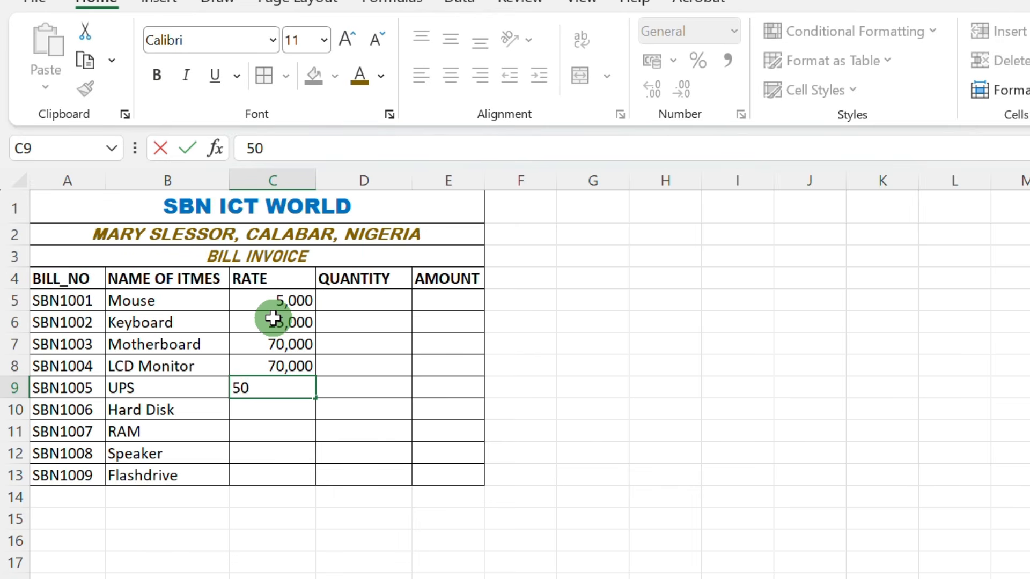
text(,000)
key(Return)
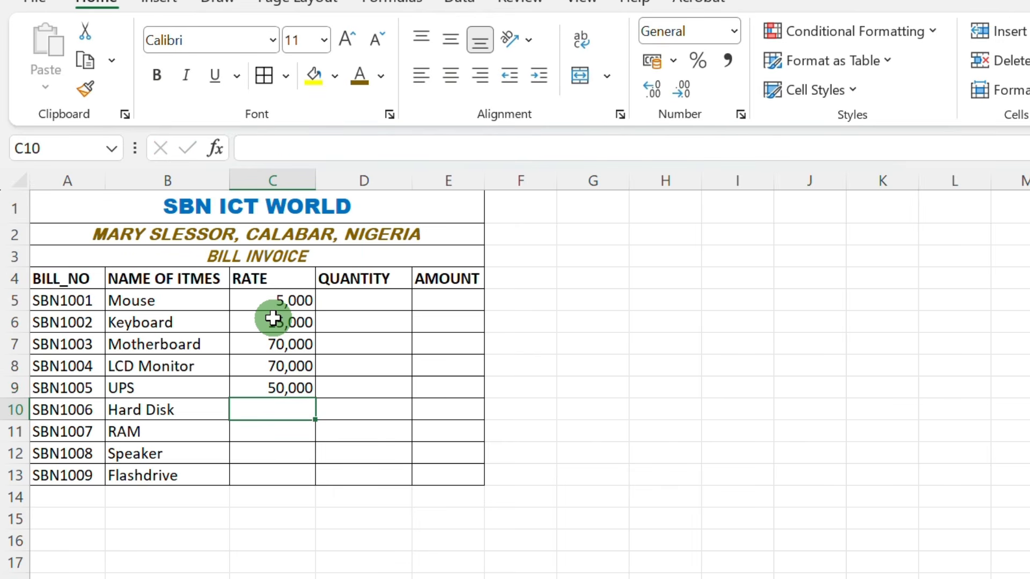
text(3)
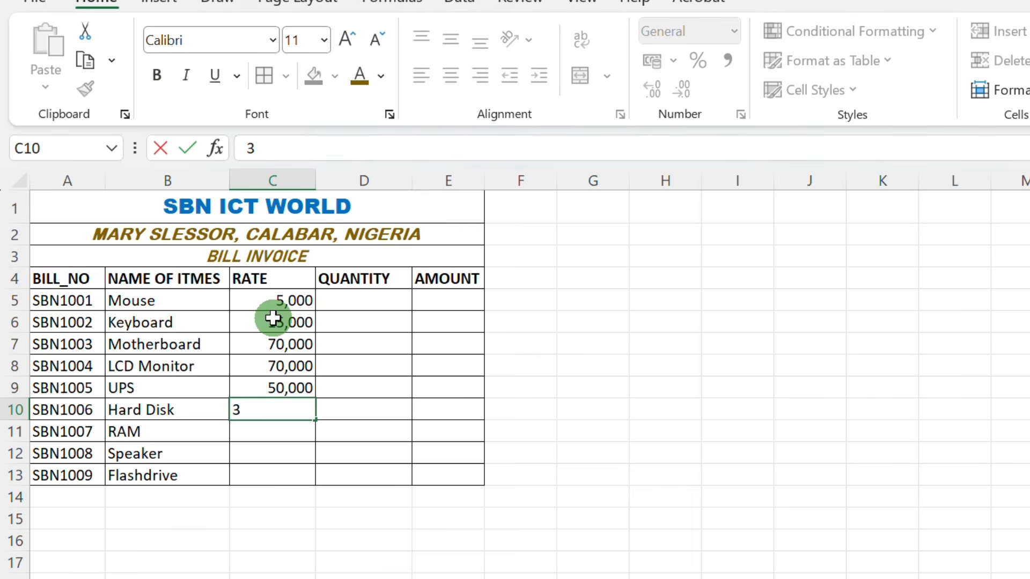
text(5,000)
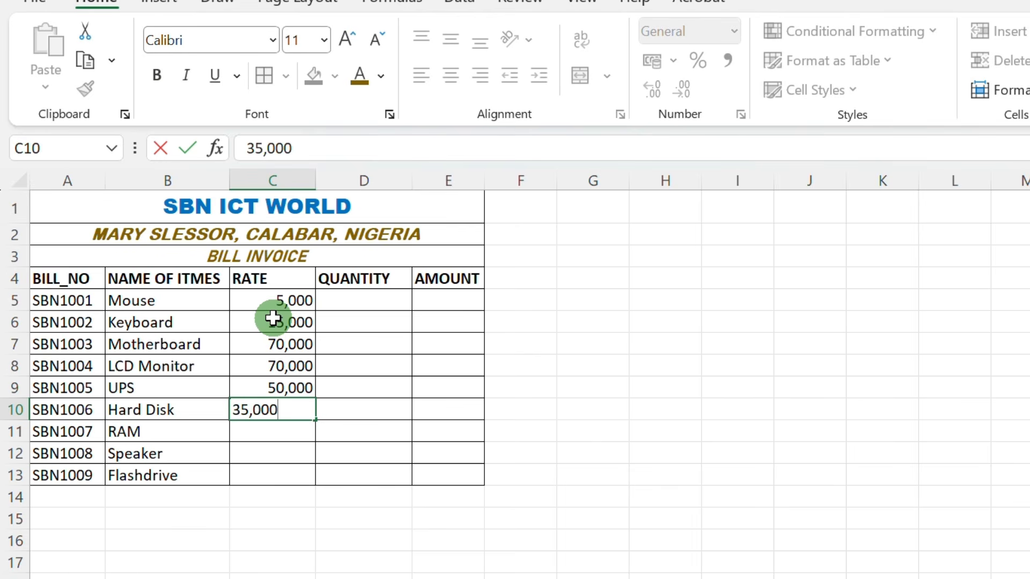
key(Return)
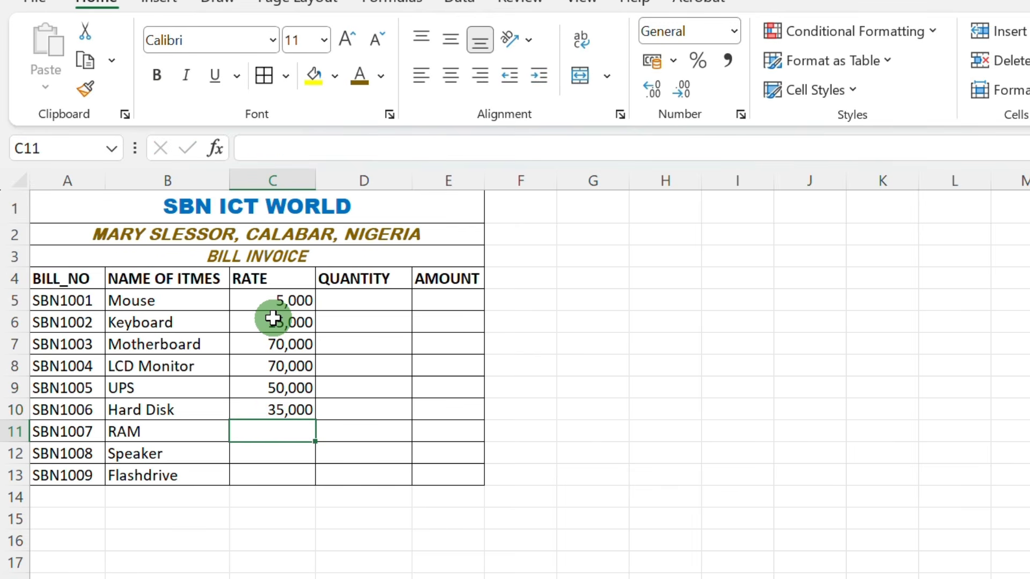
Step: Enter the rates 15,000 for RAM, 10,000 for Speaker and 10,000 for Flashdrive in C11 to C13
text(15,)
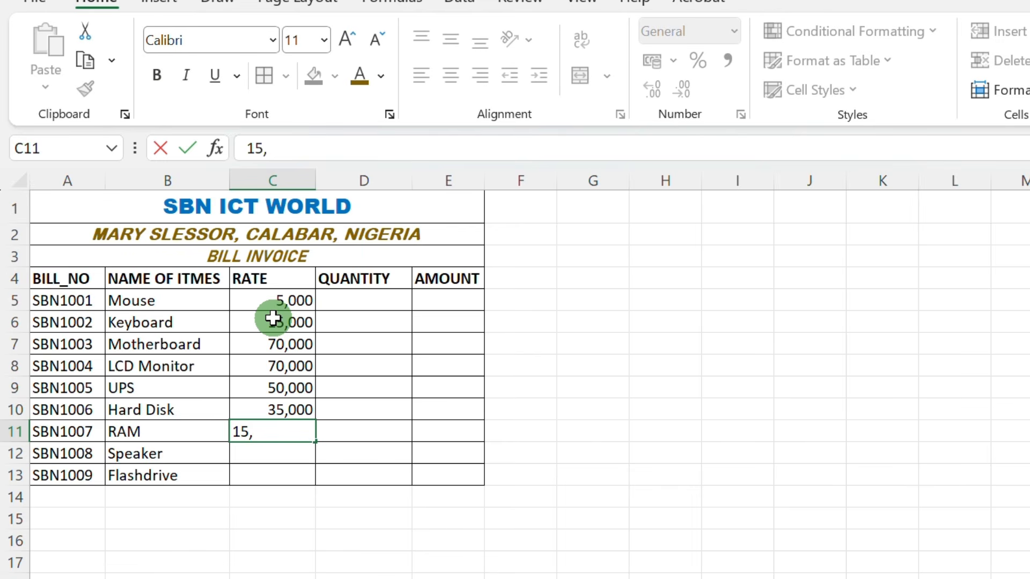
text(000)
key(Return)
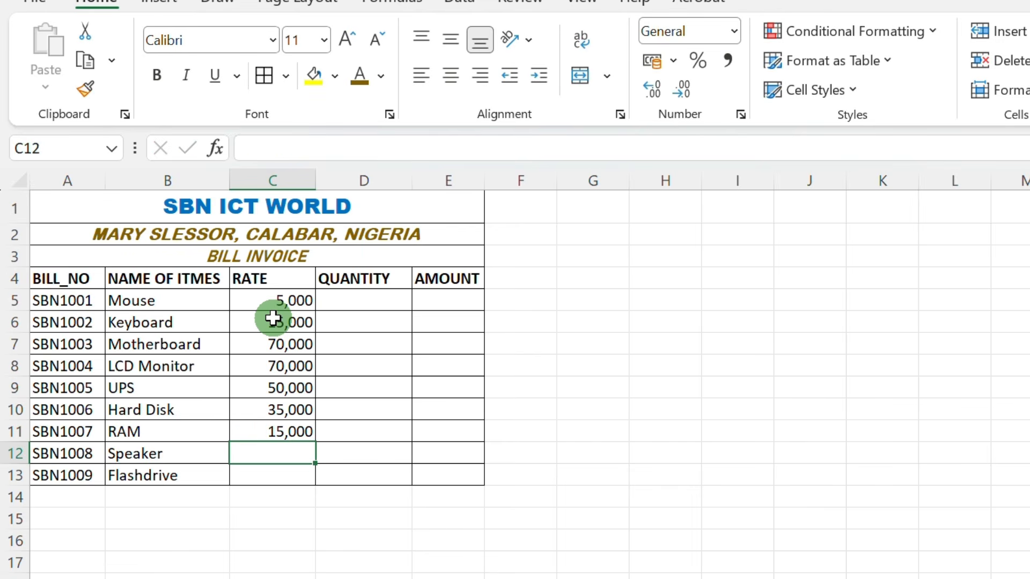
text(10.)
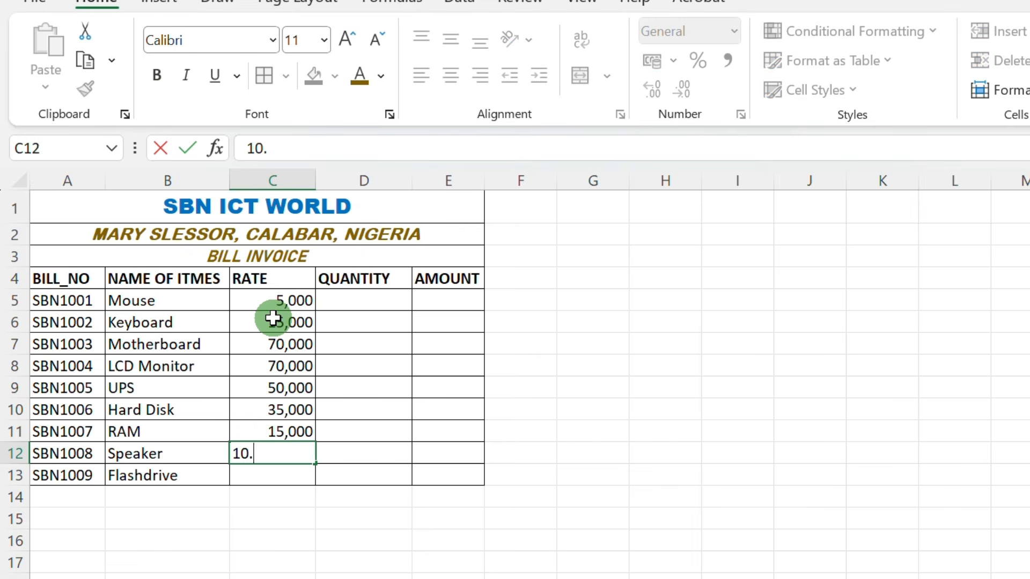
key(BackSpace)
text(,000)
key(Return)
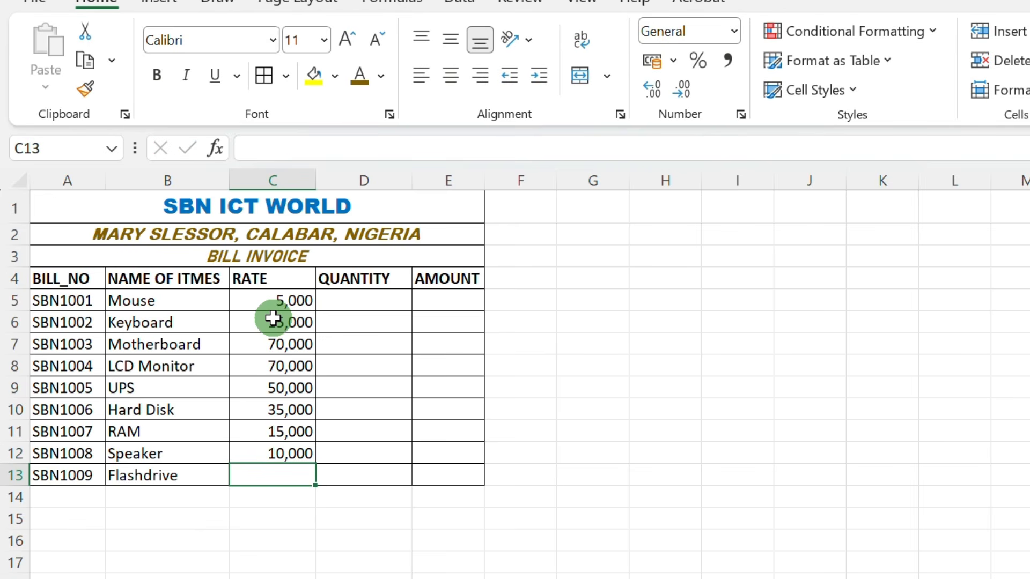
text(10,)
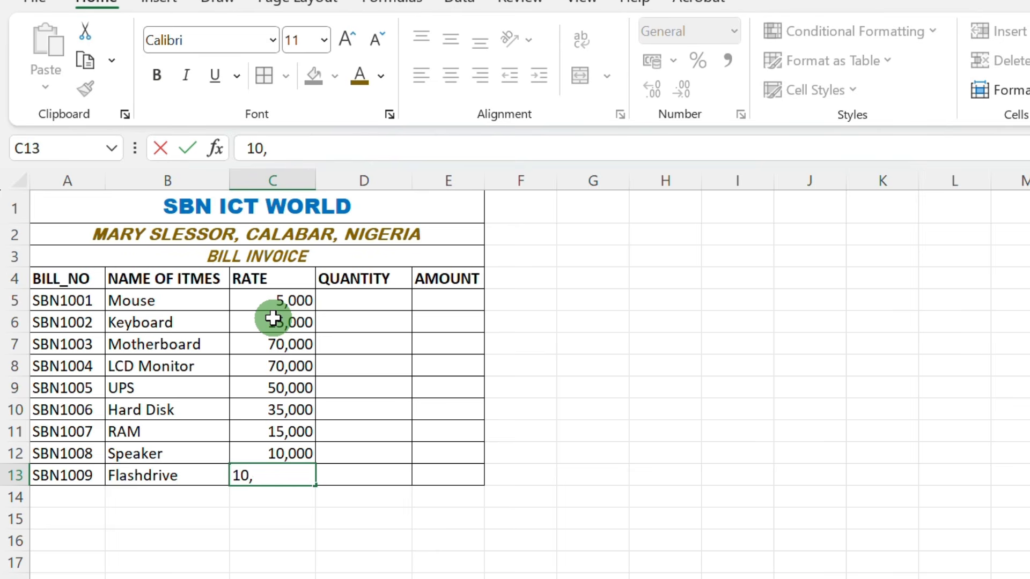
text(000)
key(Tab)
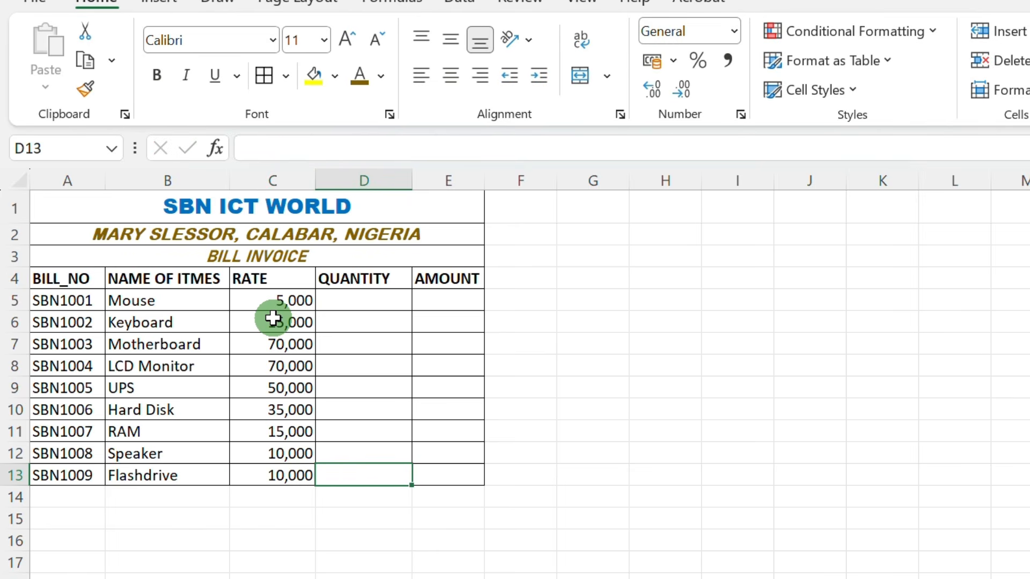
Step: Enter a quantity of 4 for Mouse in cell D5
key(Up)
key(Up)
key(Up)
key(Up)
key(Up)
key(Up)
key(Up)
key(Up)
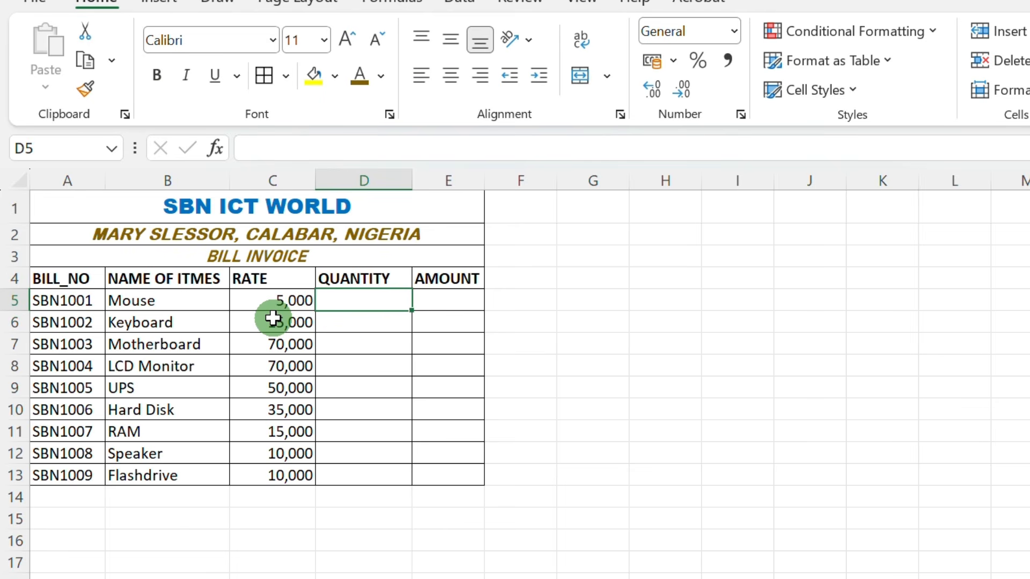
text(4)
key(Return)
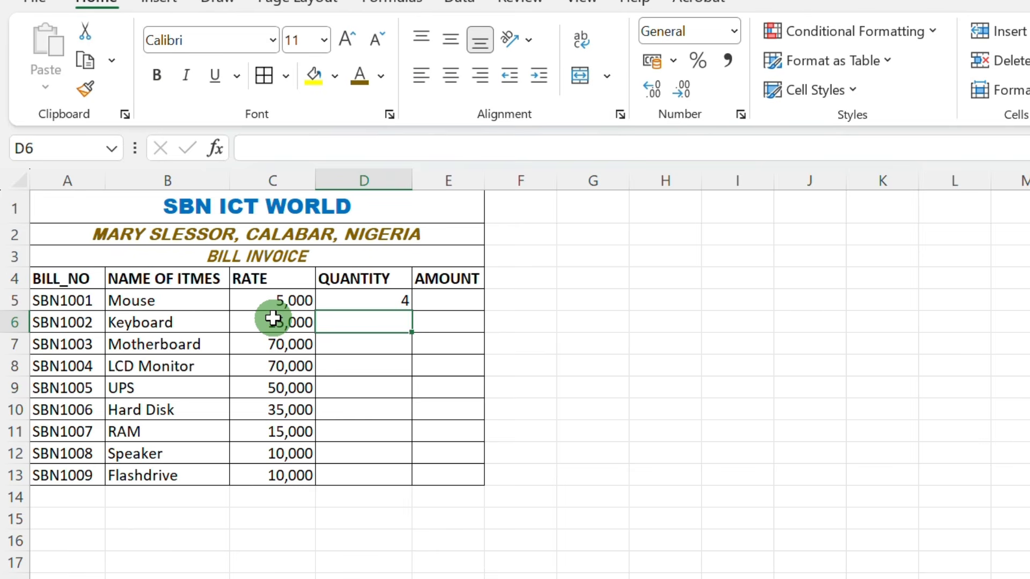
Step: Enter the quantities 3 for Keyboard, 1 for Motherboard, 2 for LCD Monitor and 3 for UPS in D6 to D9
text(3)
key(Return)
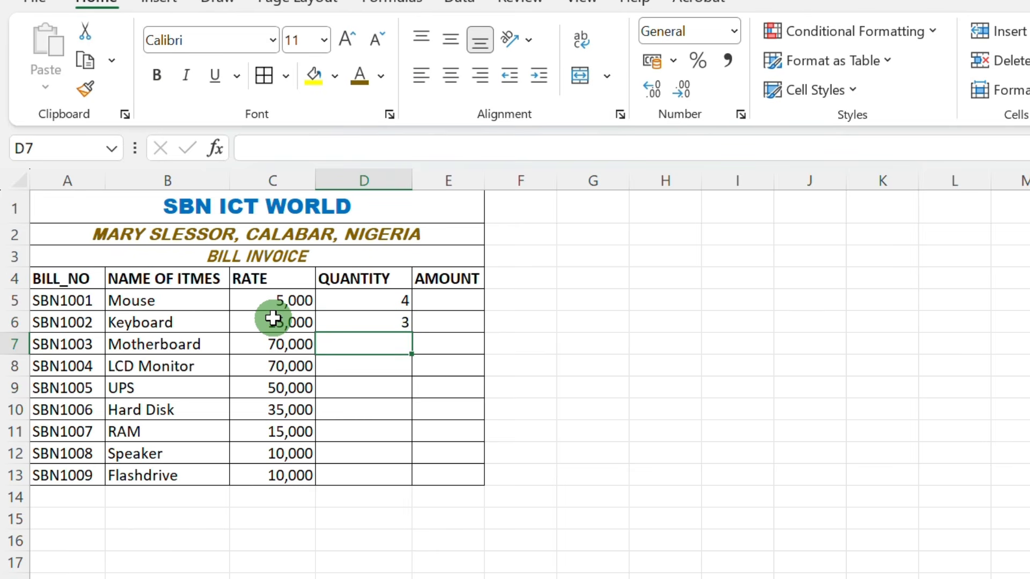
text(1)
key(Return)
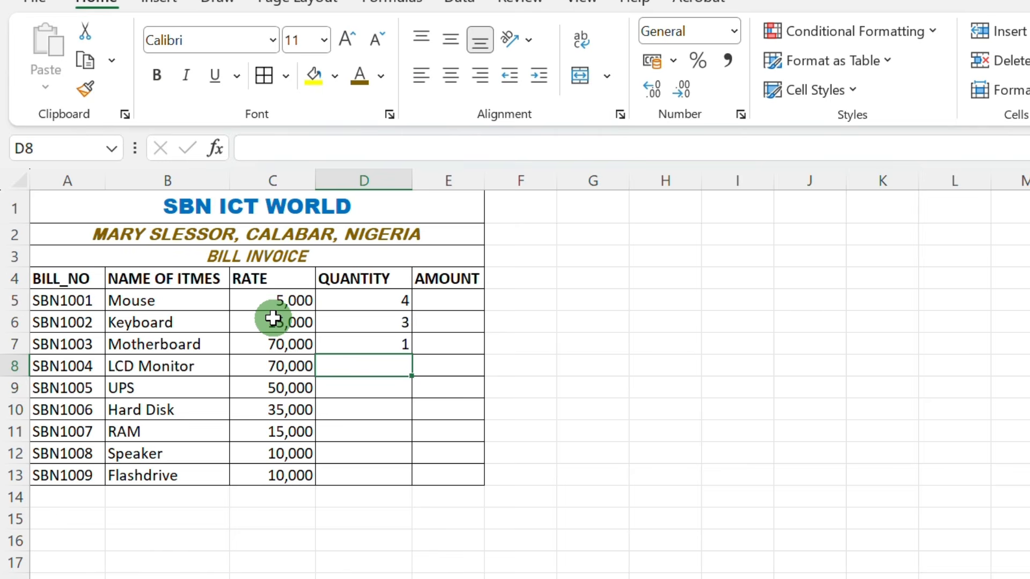
text(2)
key(Return)
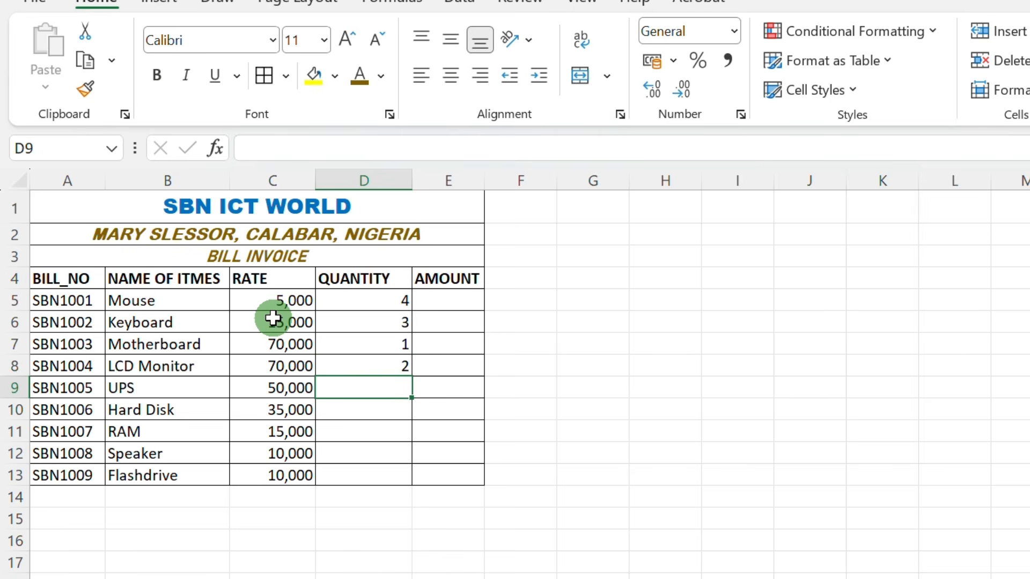
text(3)
key(Return)
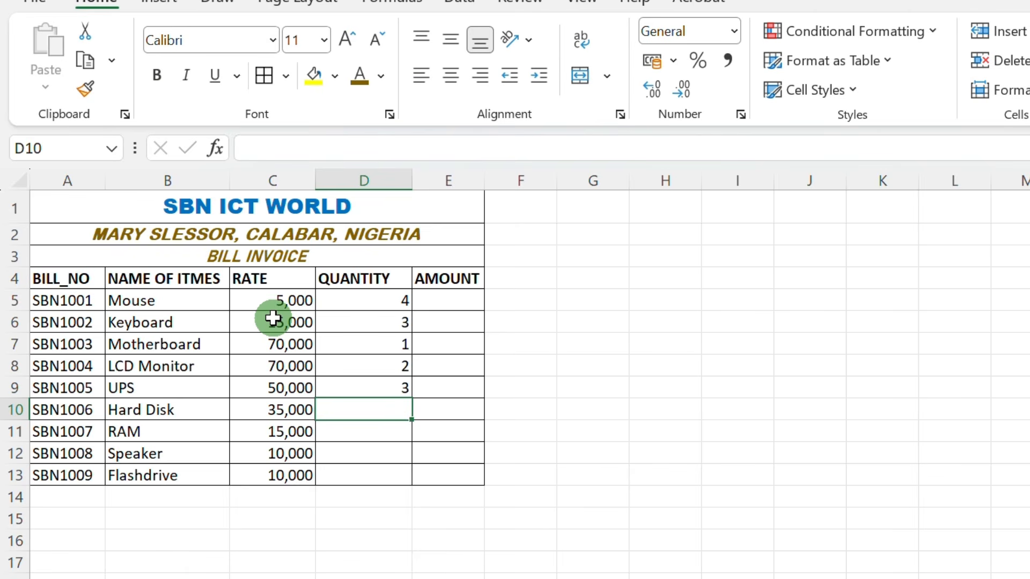
Step: Enter the quantities 8 for Hard Disk, 5 for RAM, 1 for Speaker and 7 for Flashdrive in D10 to D13
text(8)
key(Return)
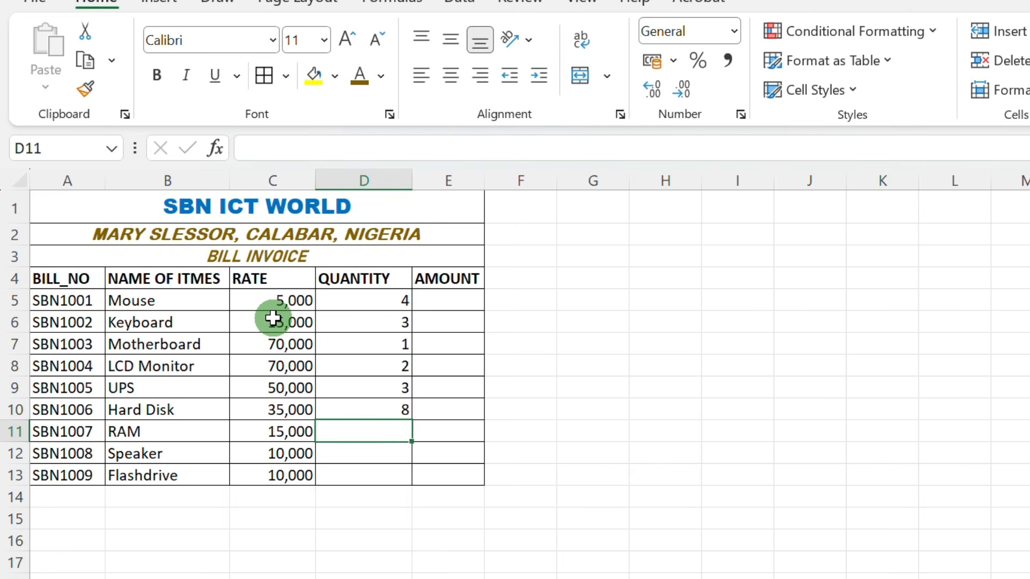
text(5)
key(Return)
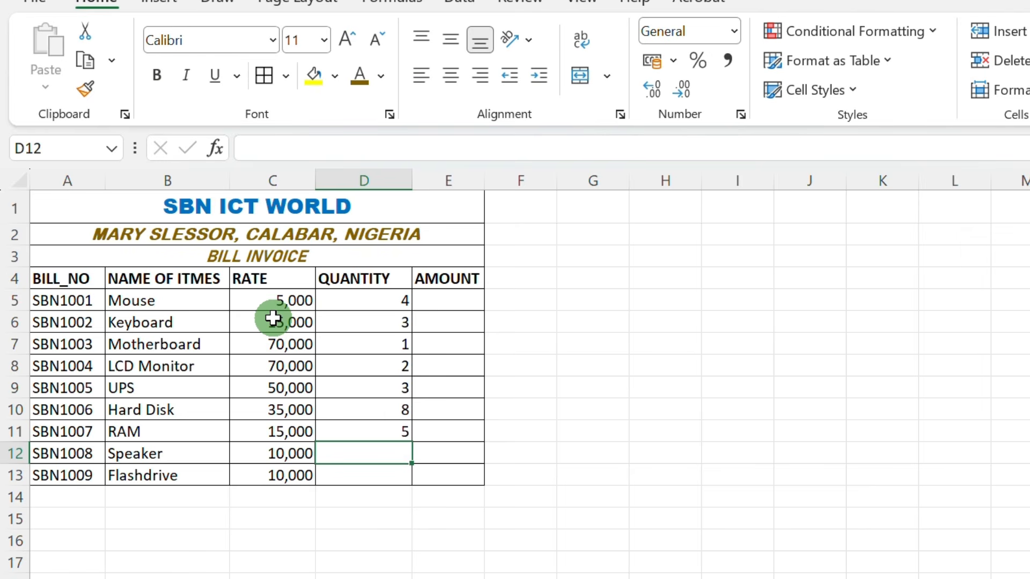
text(1)
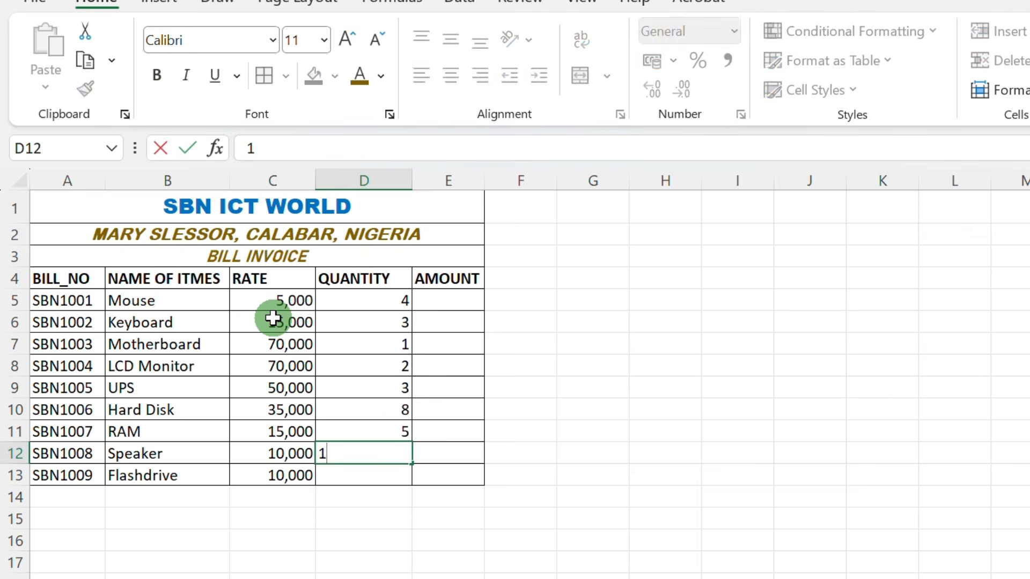
key(Return)
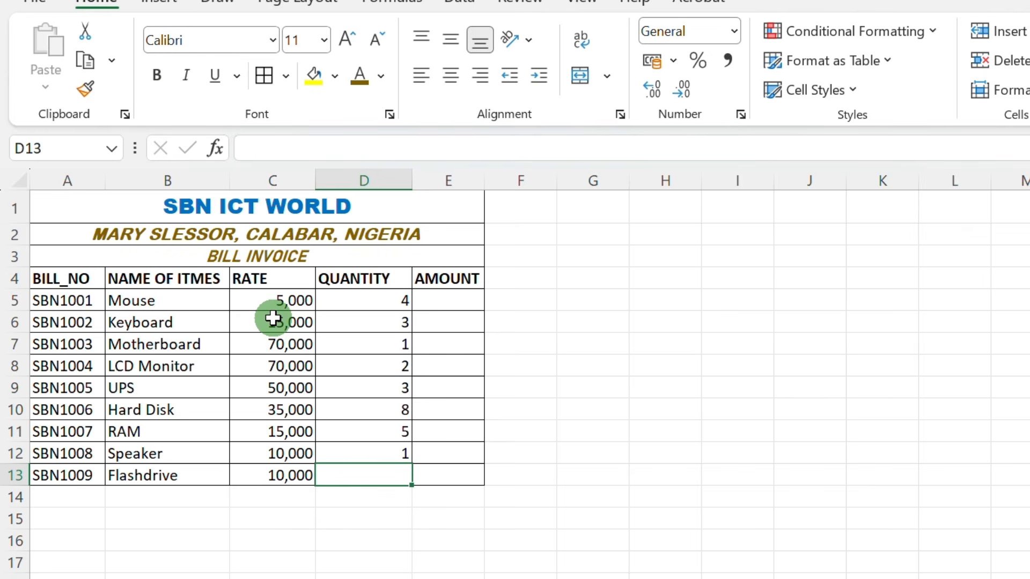
text(7)
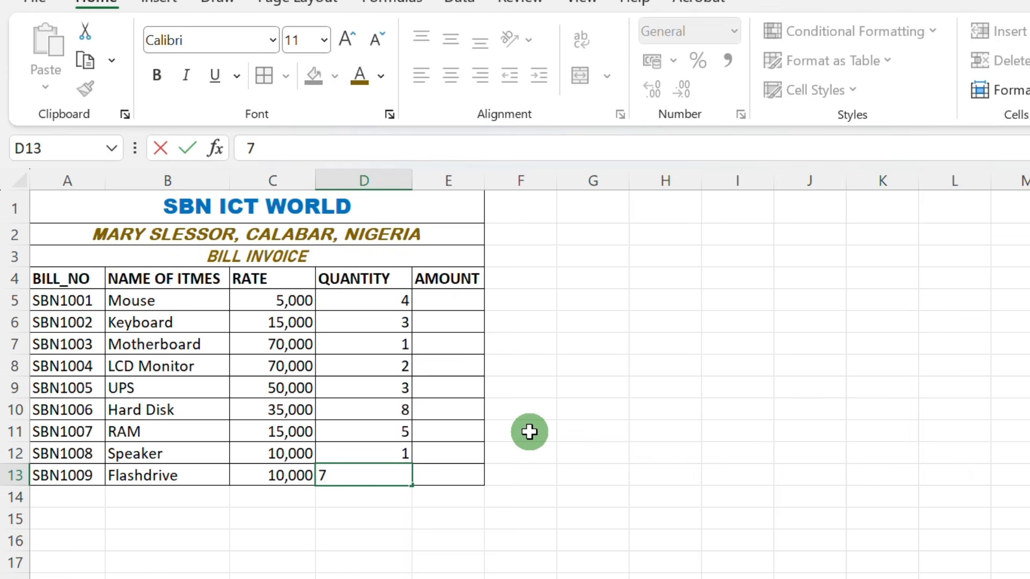
key(Return)
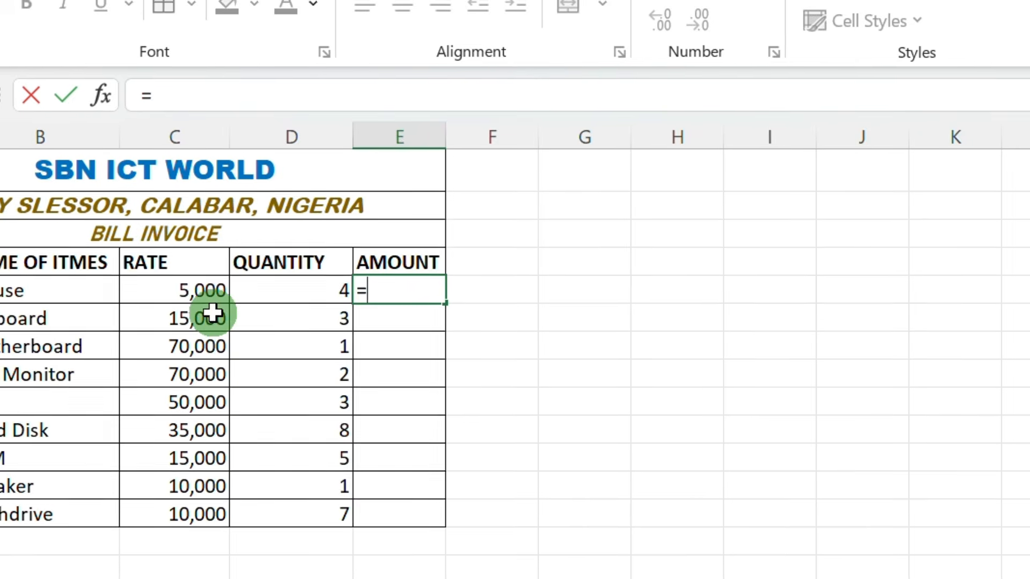
Step: Calculate the Mouse amount in E5 with the formula =C5*D5
click(201, 288)
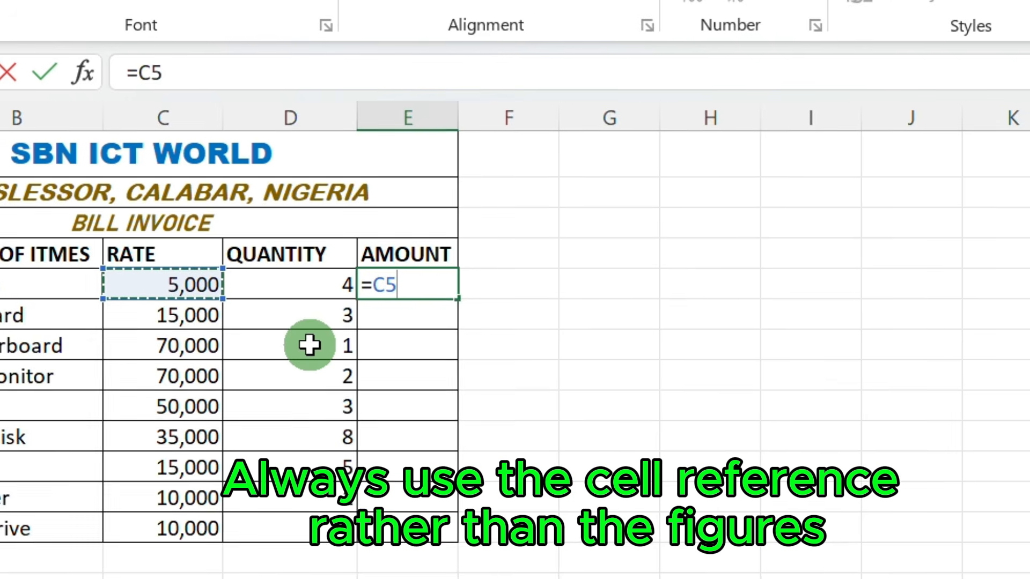
text(*)
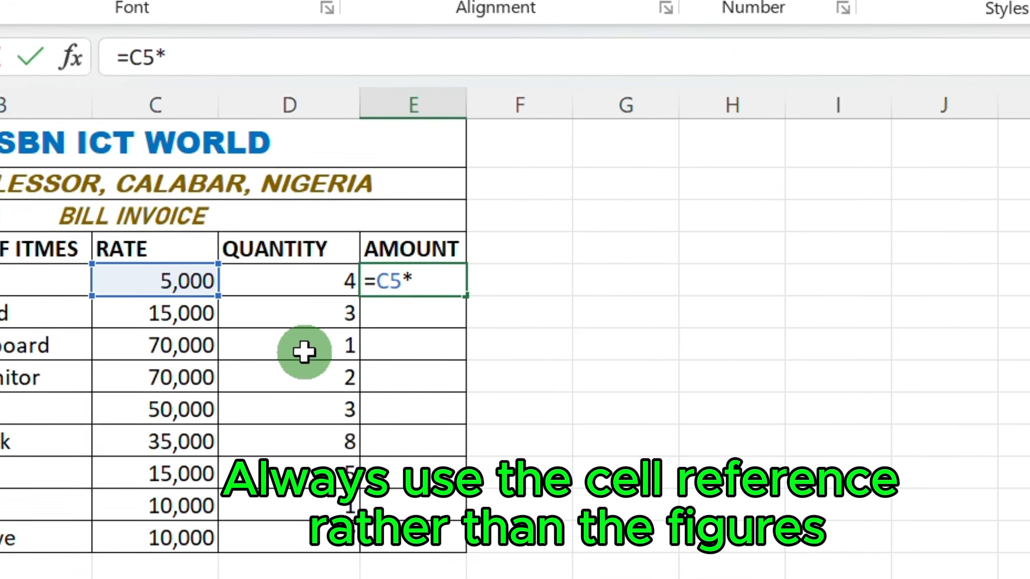
click(315, 273)
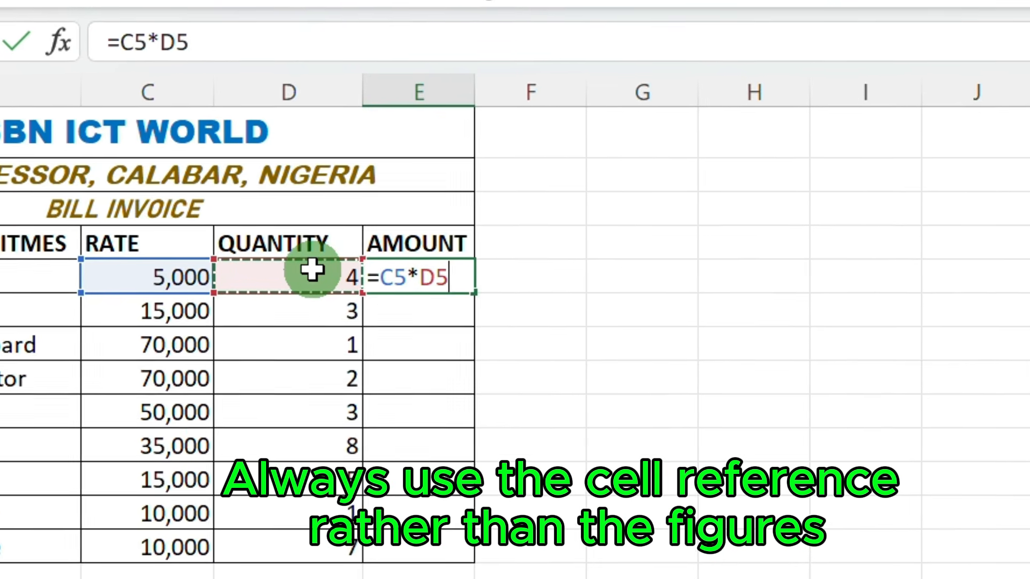
key(Return)
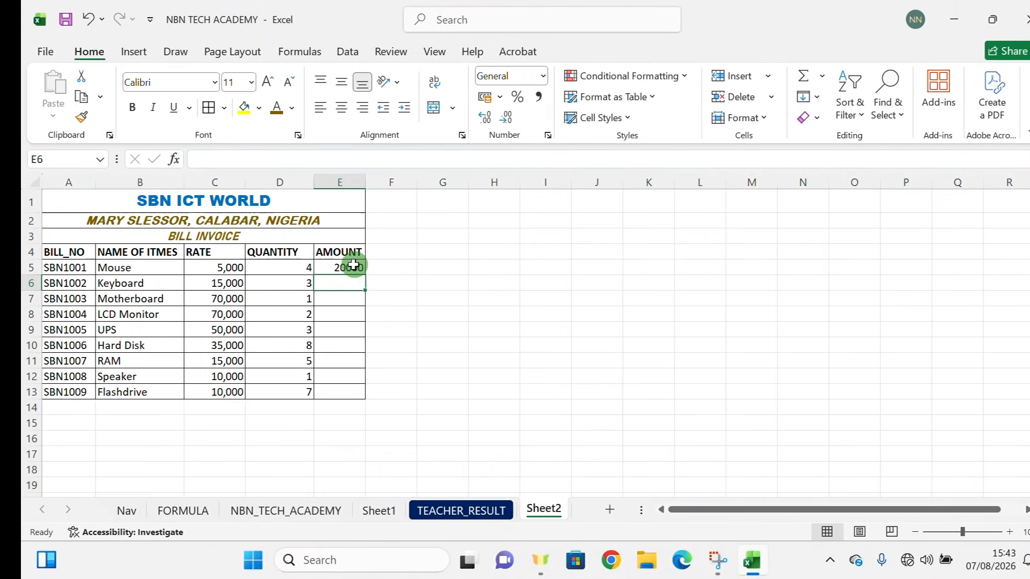
Step: Review the amount formula in E5 and change the Mouse quantity in D5 to 3
click(354, 266)
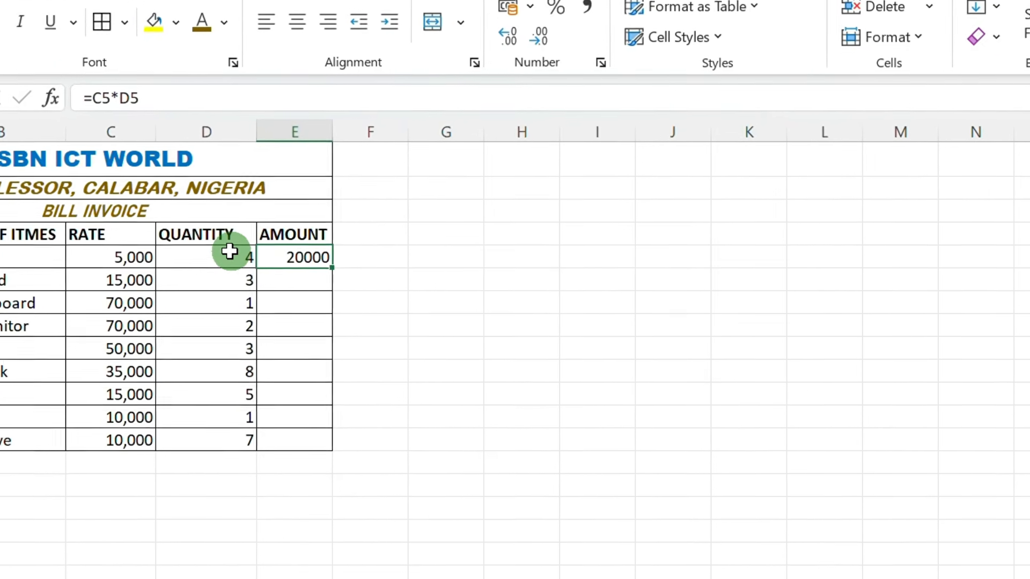
click(226, 256)
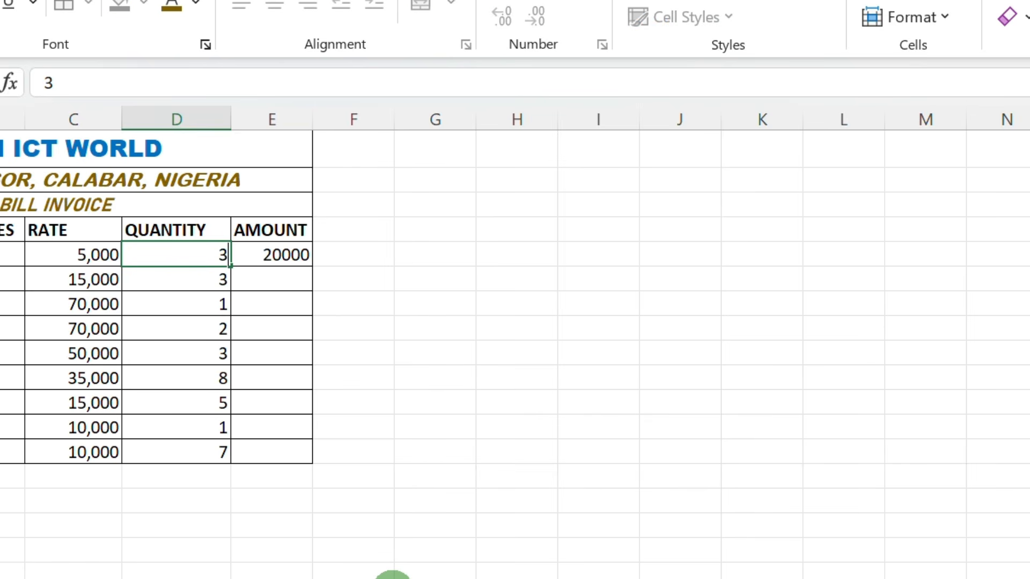
Step: Fill the amount formula from E5 down through E13 for all remaining items
click(282, 250)
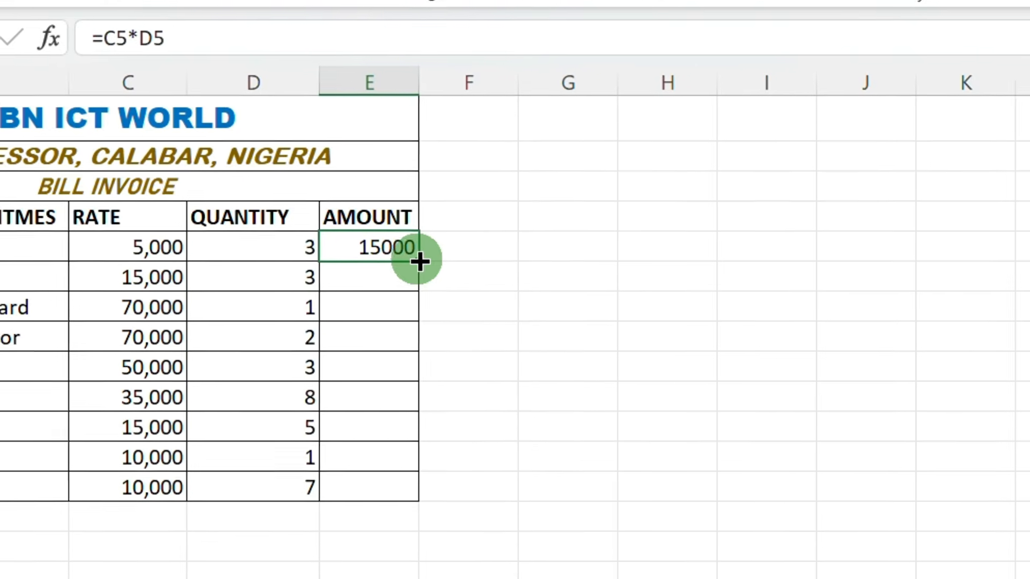
click(406, 262)
double_click(462, 259)
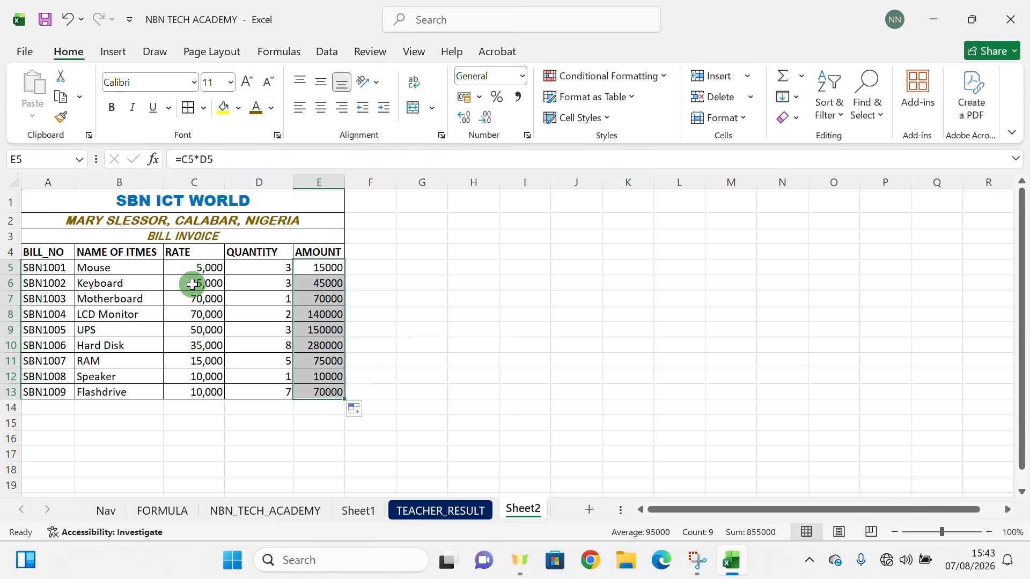
Step: Format the rates in C5 to C13 as Currency with the ₦ symbol and 0 decimal places
click(197, 267)
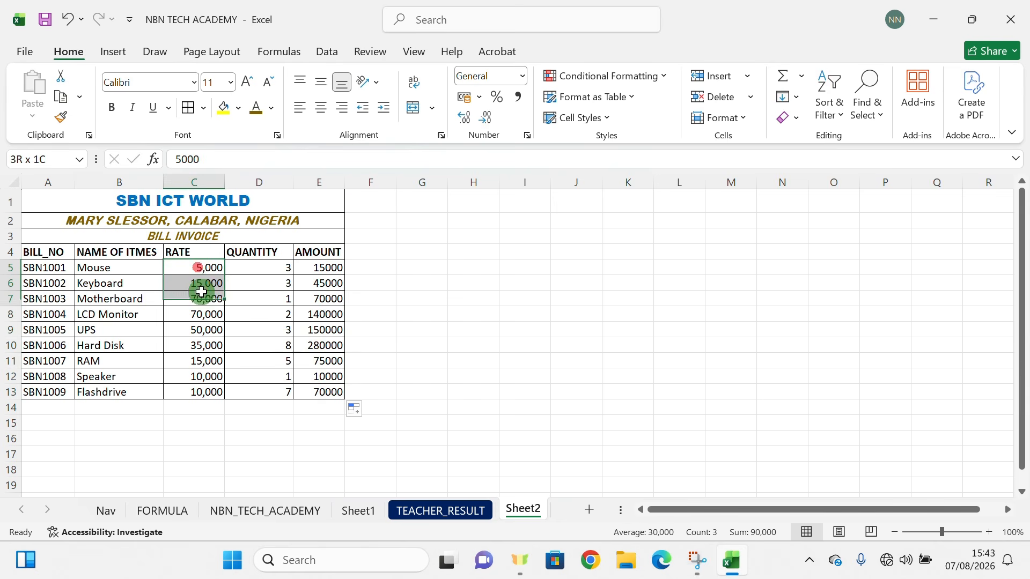
drag(204, 314, 216, 363)
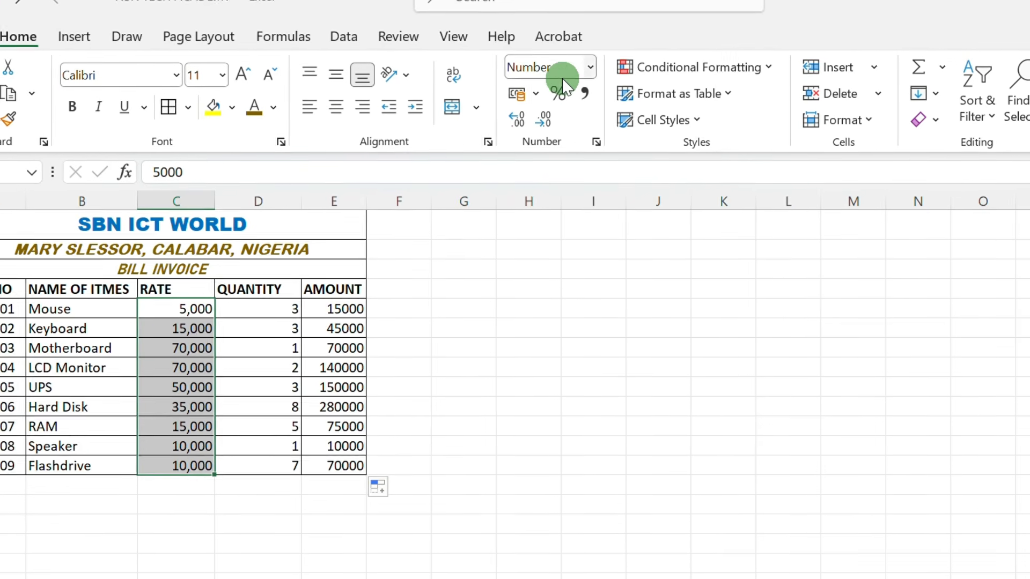
click(598, 137)
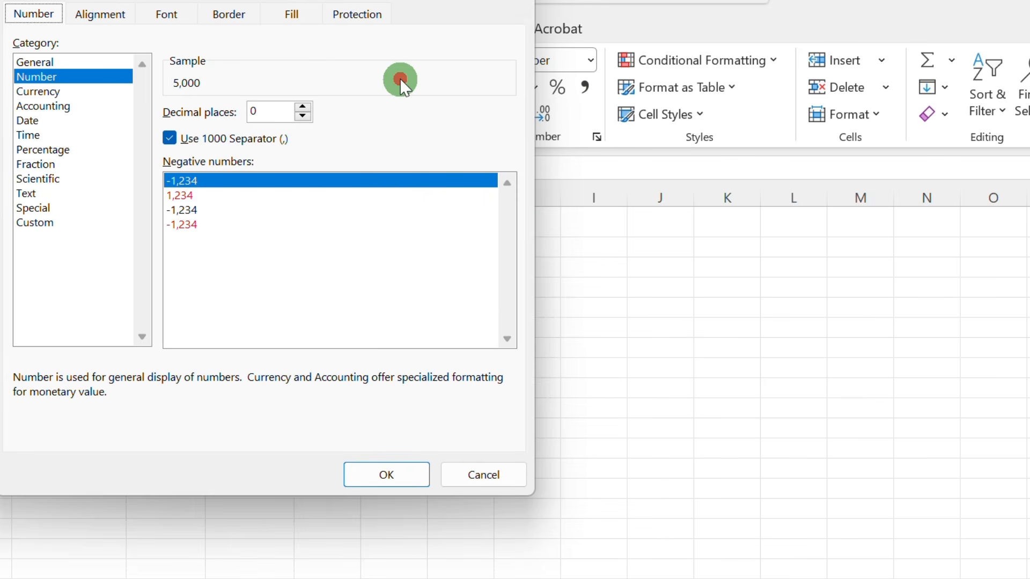
click(45, 90)
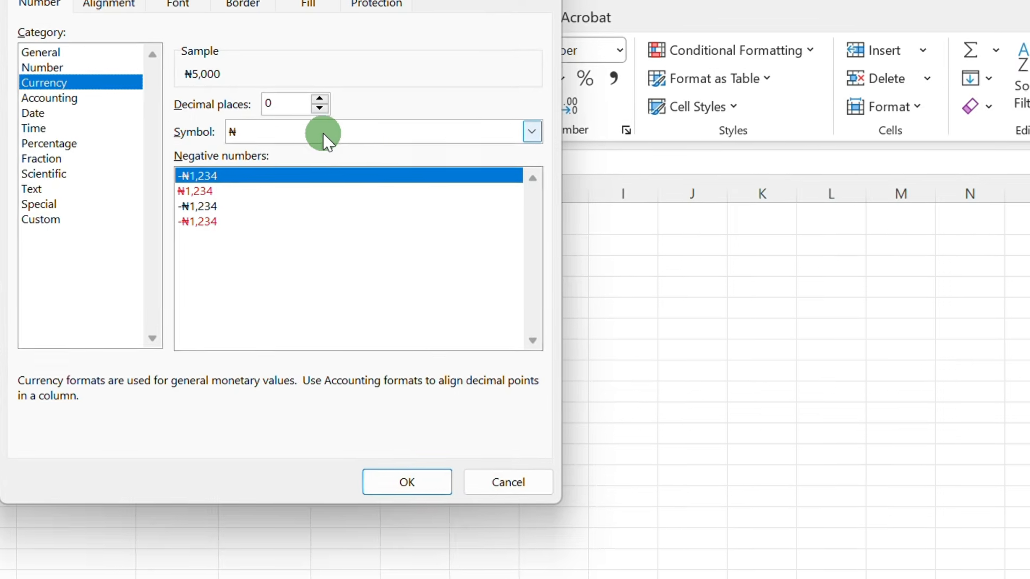
click(328, 134)
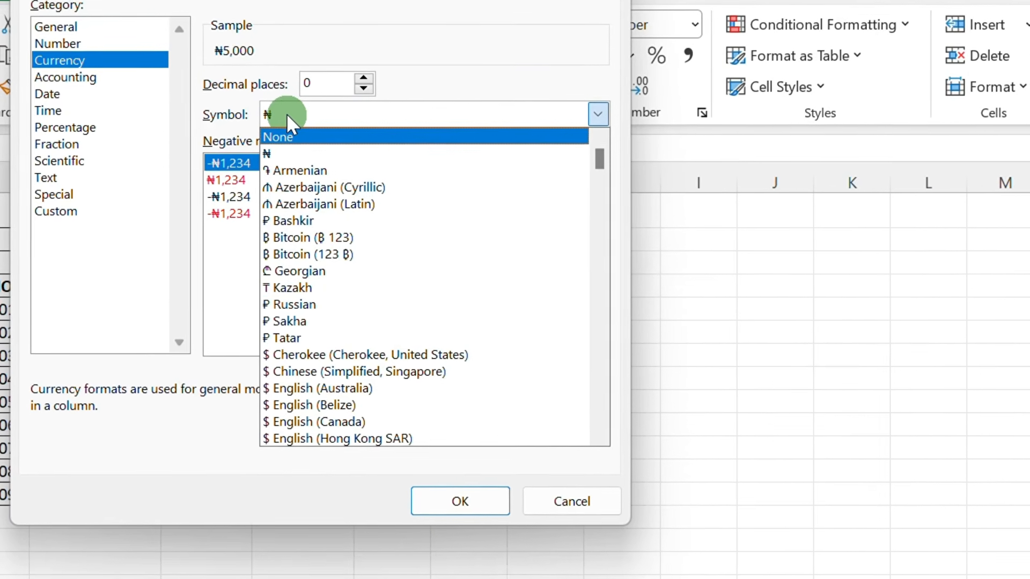
click(291, 114)
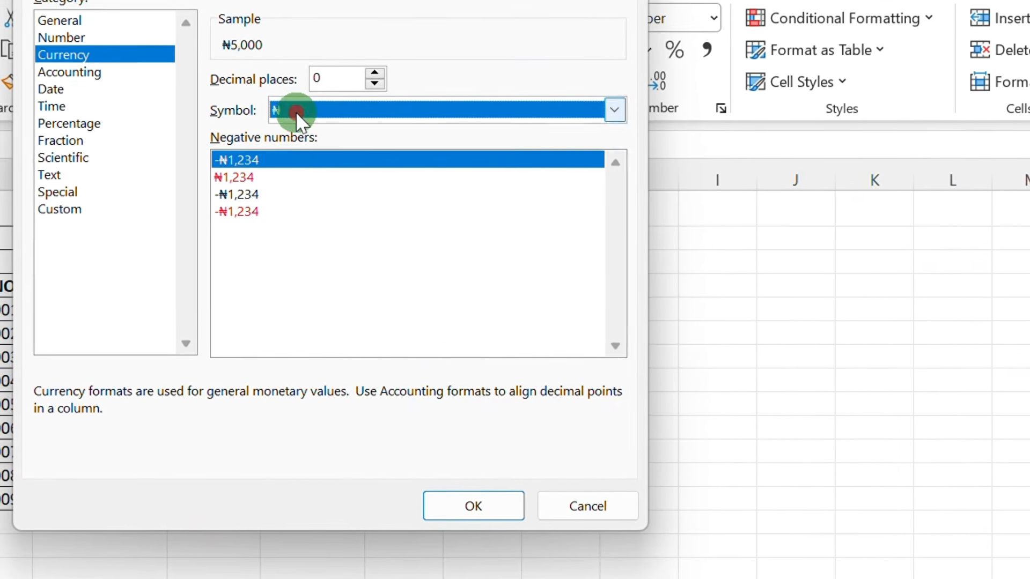
click(480, 507)
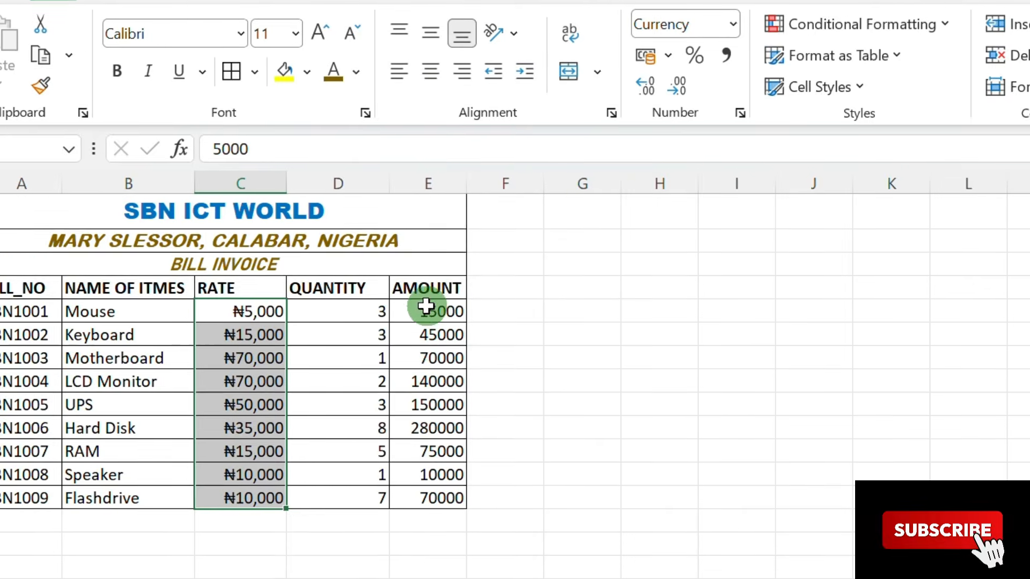
Step: Open the number format settings for the amounts in E5 to E12 and choose the Currency category
drag(432, 312, 460, 471)
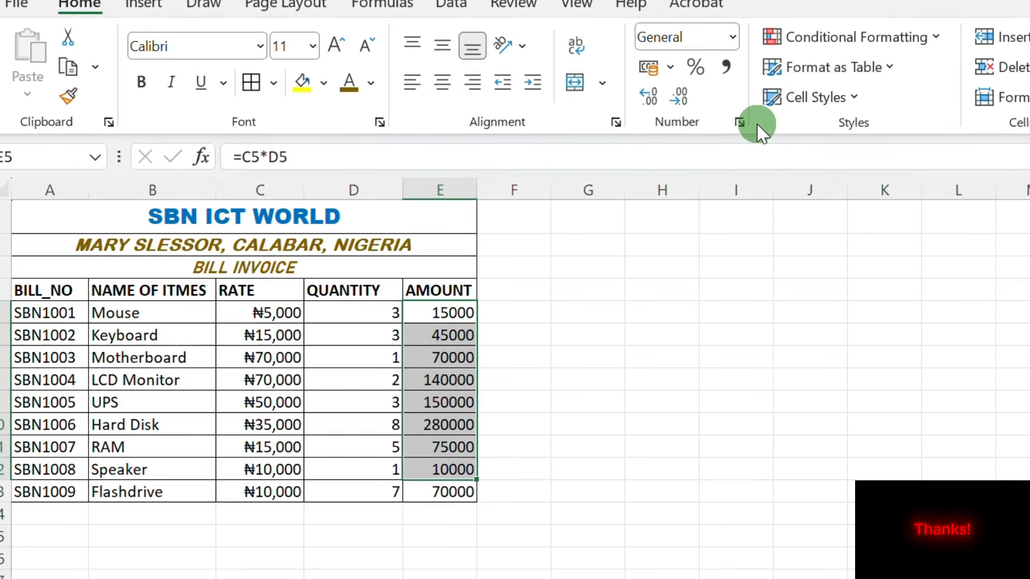
click(739, 124)
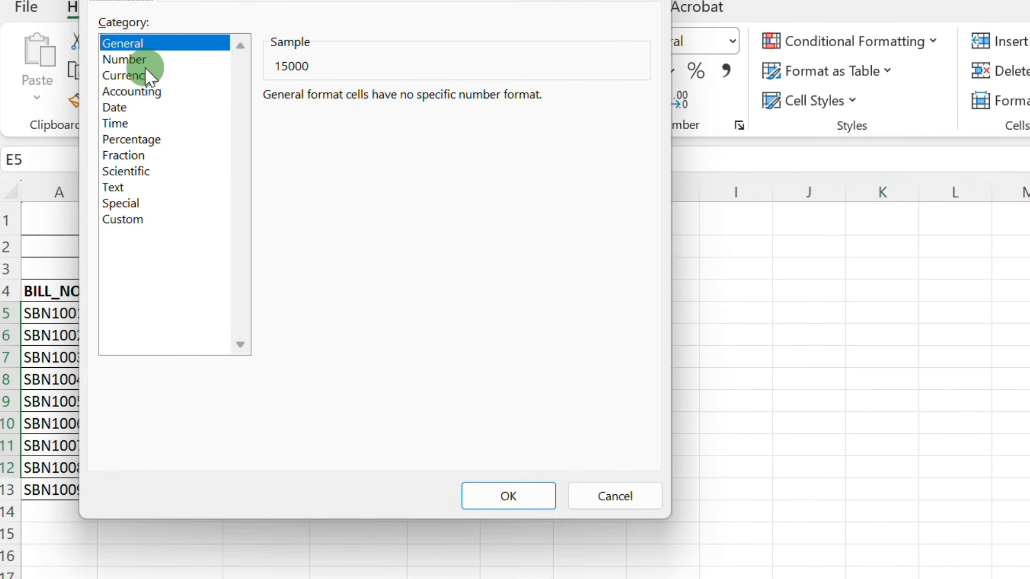
click(136, 76)
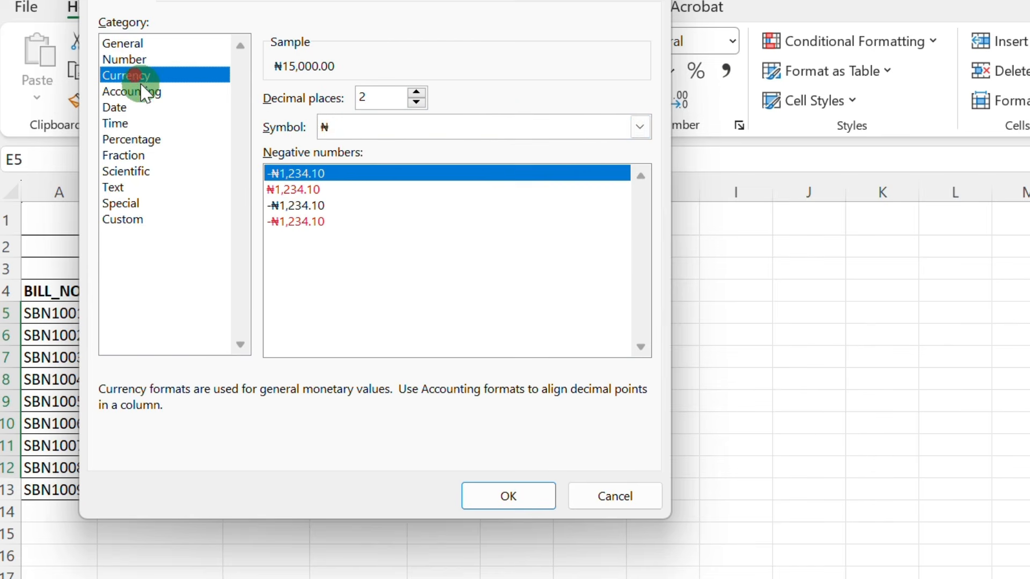
click(349, 125)
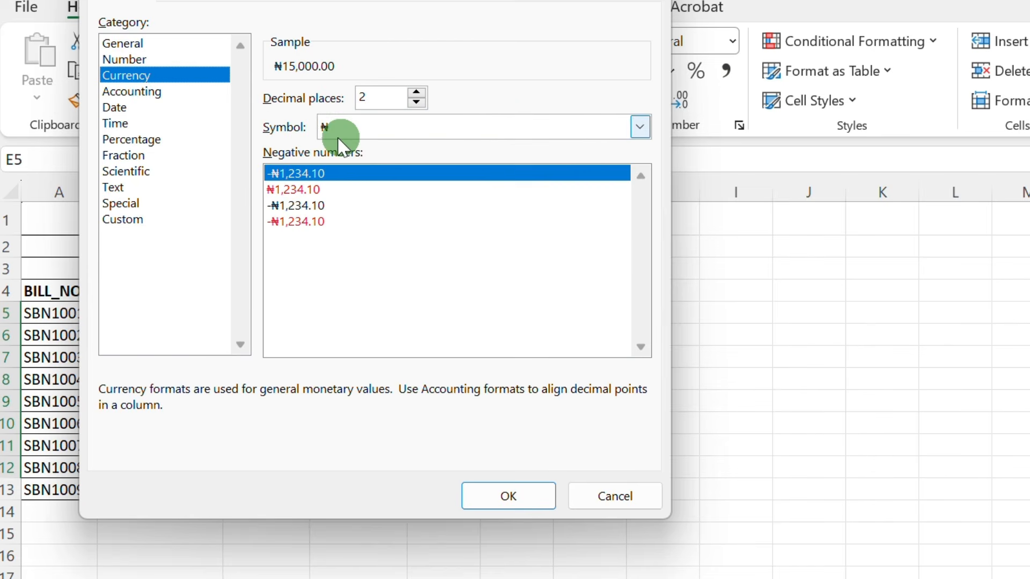
Step: Choose the ₦ Ibibio (Nigeria) currency symbol with 2 decimal places for the amounts in E5 to E12 and apply it
click(641, 130)
scroll(483, 326, down, 1)
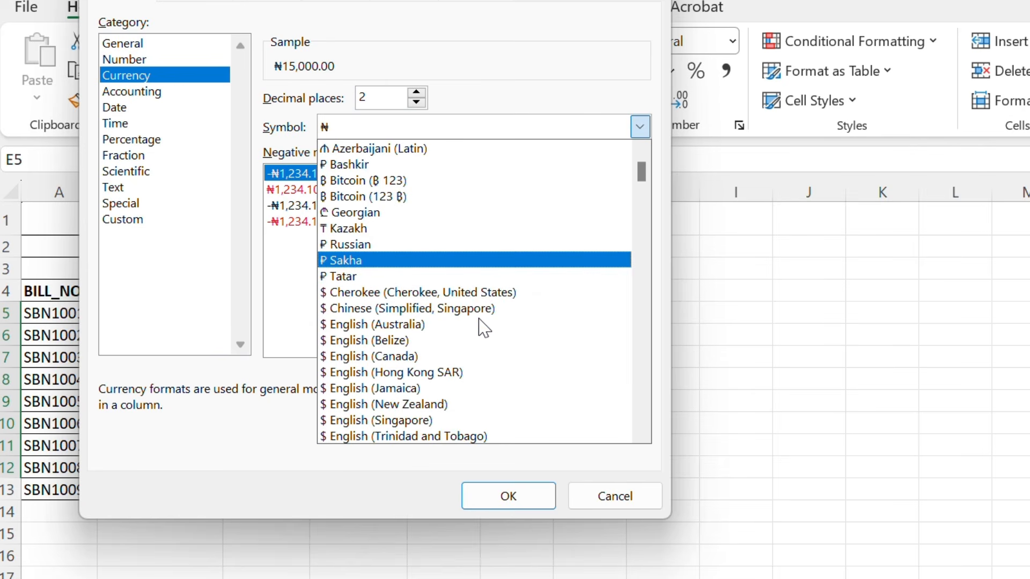
scroll(486, 322, down, 4)
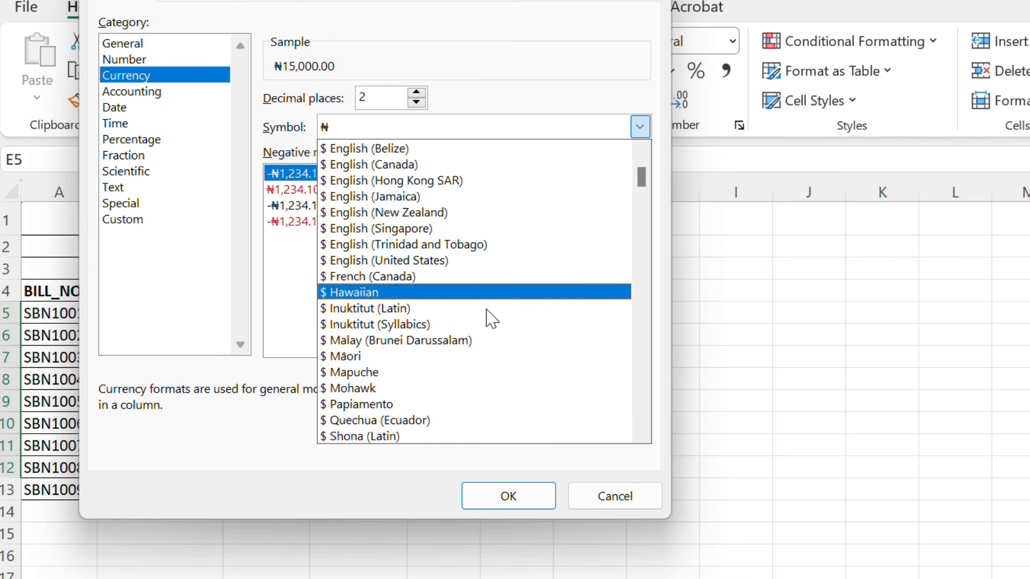
scroll(492, 319, down, 5)
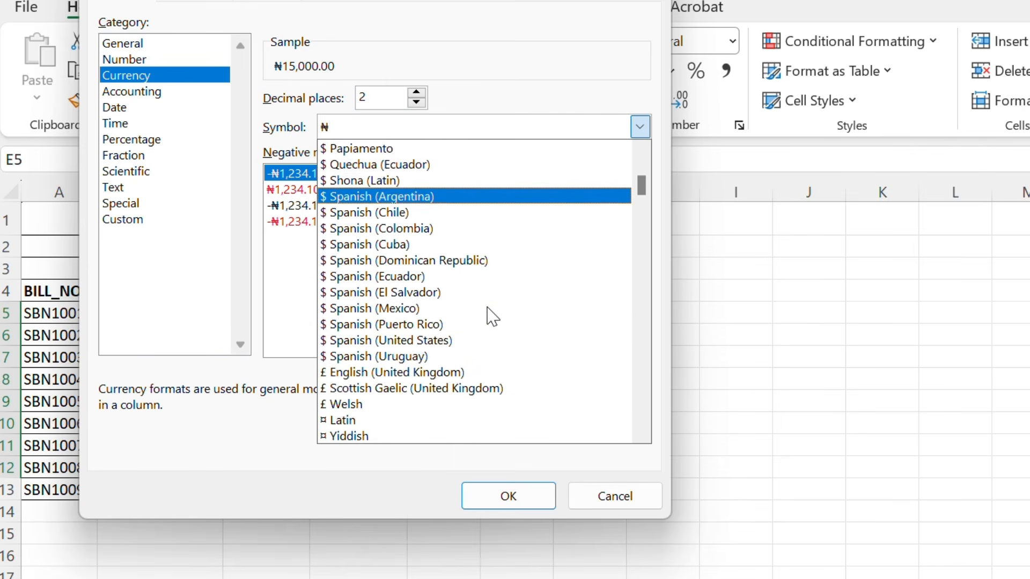
scroll(491, 322, down, 4)
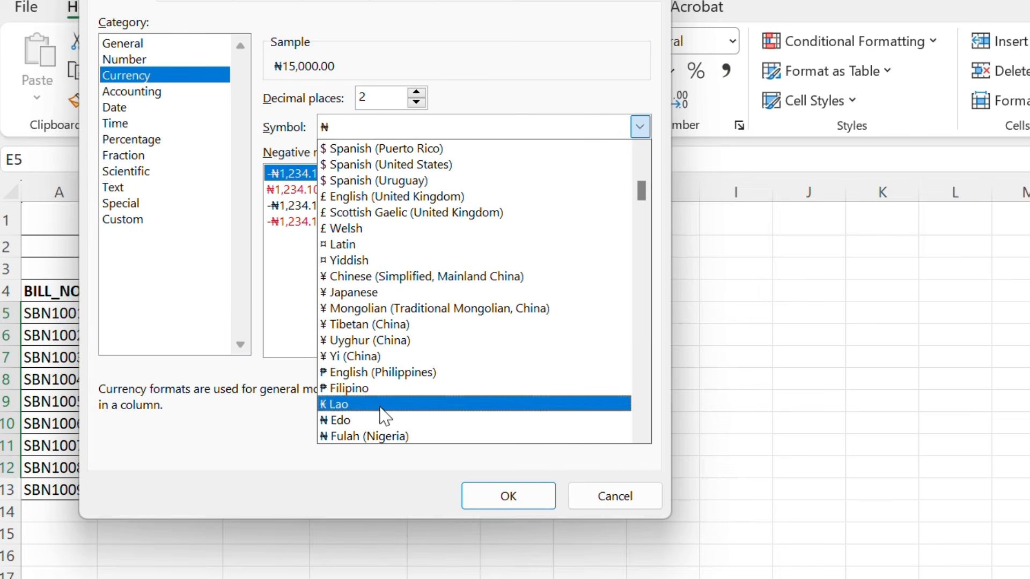
scroll(384, 416, down, 1)
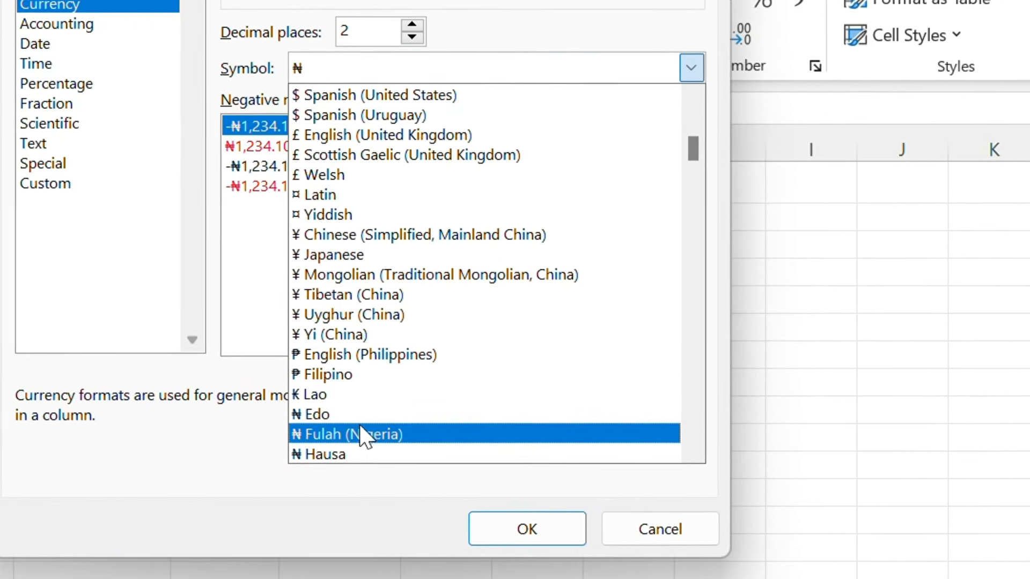
scroll(360, 425, down, 1)
click(684, 70)
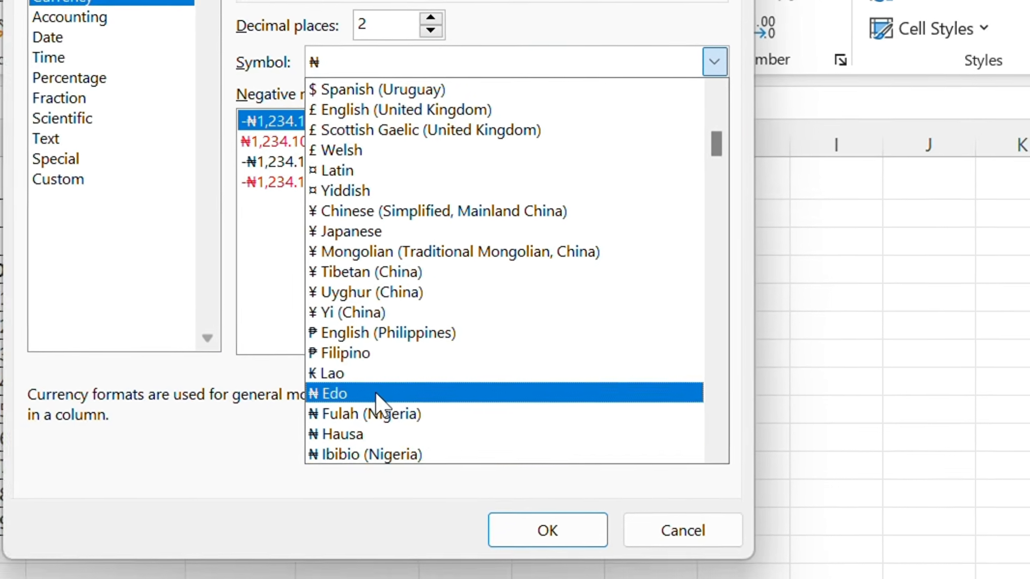
scroll(378, 402, down, 1)
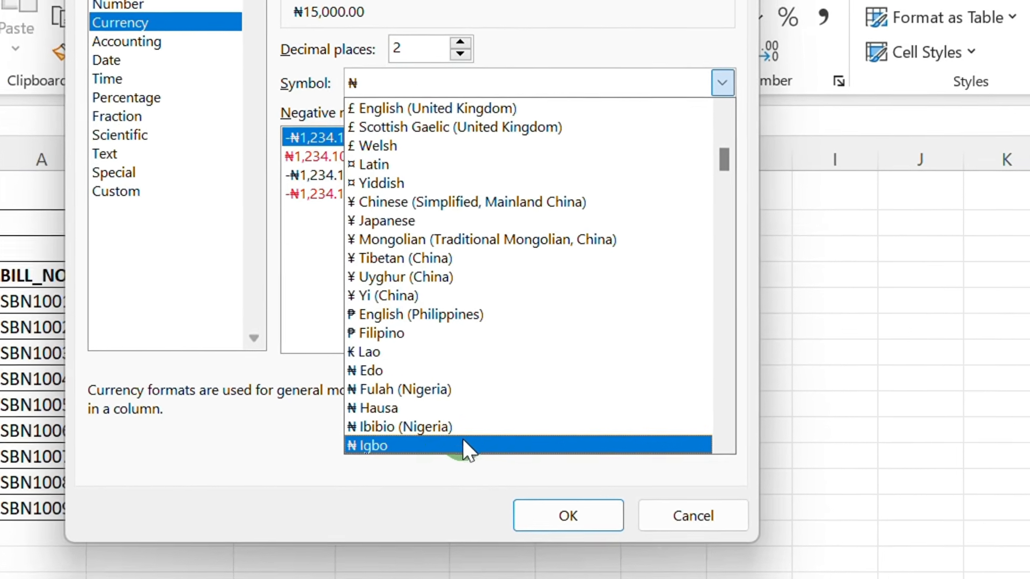
scroll(457, 393, down, 1)
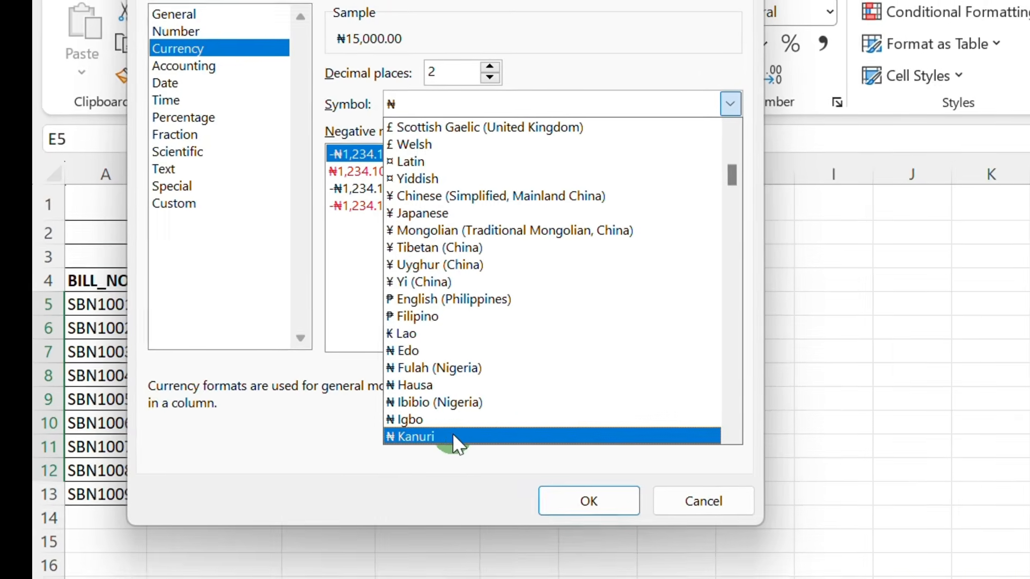
click(482, 404)
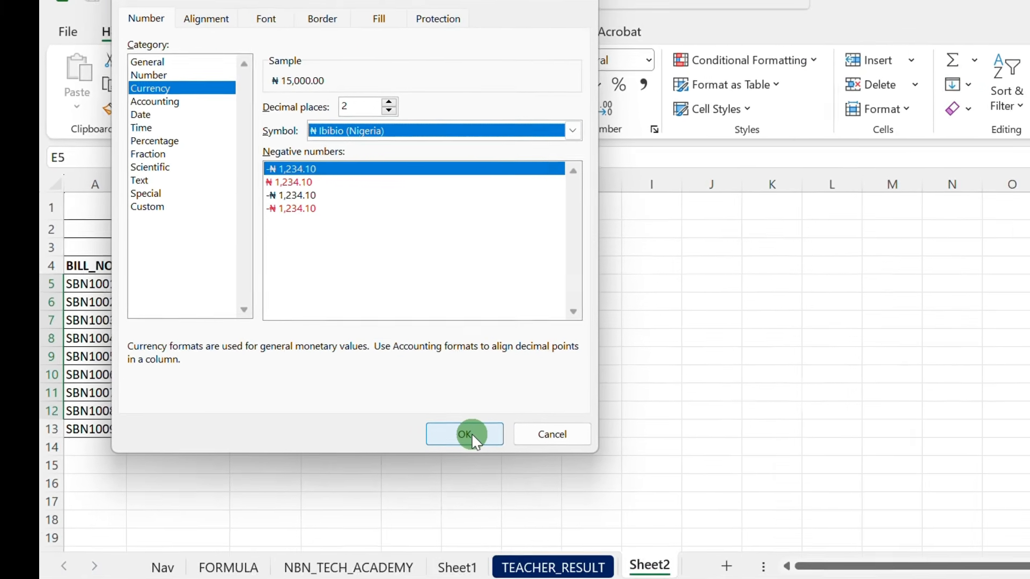
click(502, 448)
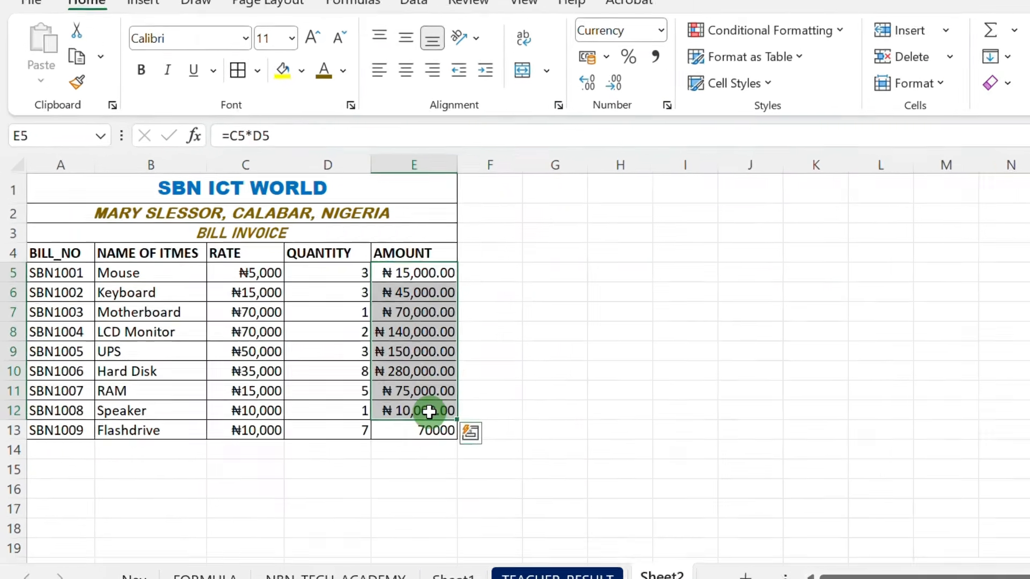
Step: Pick up the formatting of E12 with Format Painter for E13 and undo the currency formatting of the amounts
click(333, 379)
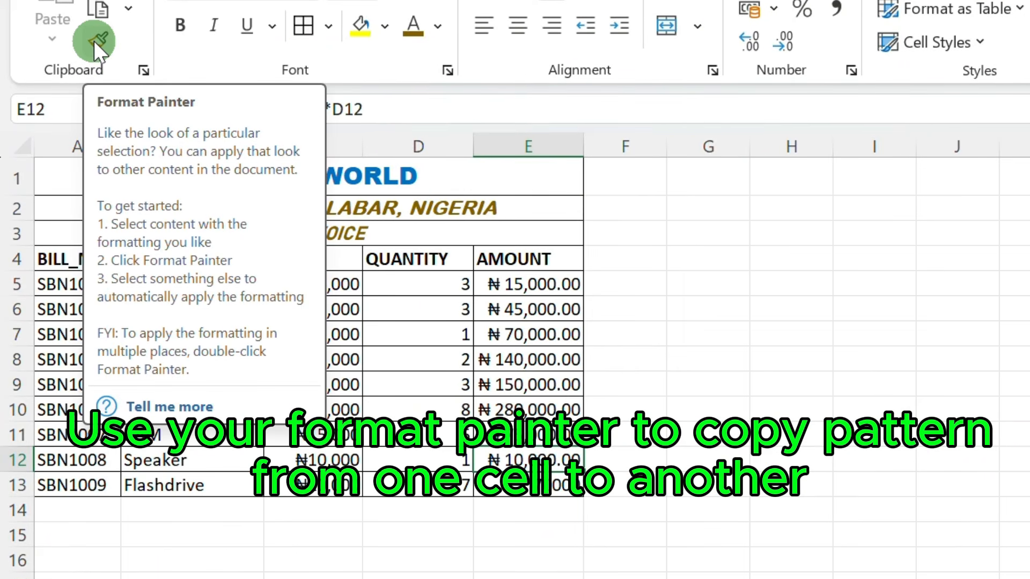
click(94, 40)
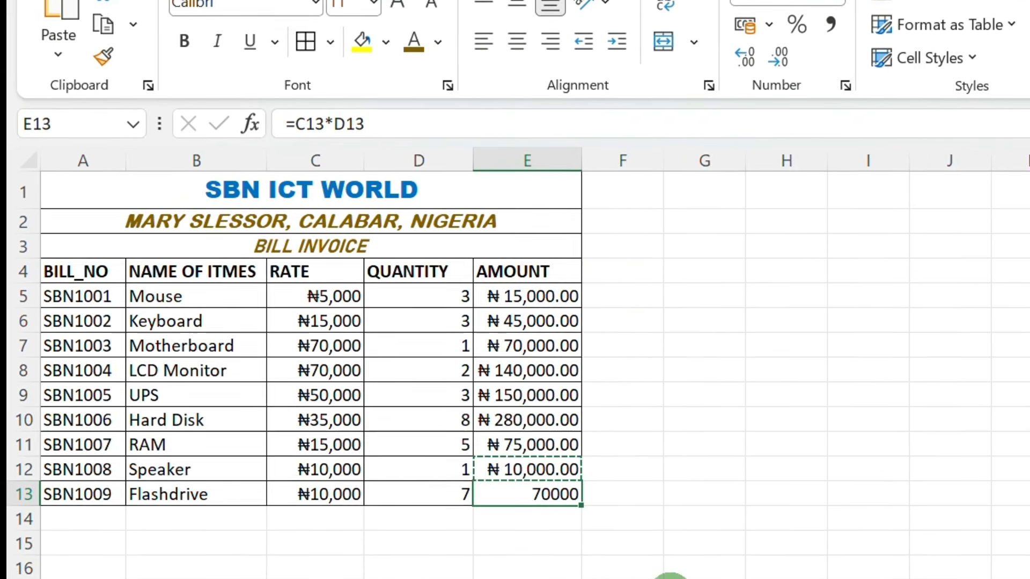
key(ctrl+z)
Step: Format the Mouse amount in E5 as Currency with the ₦ symbol and 2 decimal places
click(521, 295)
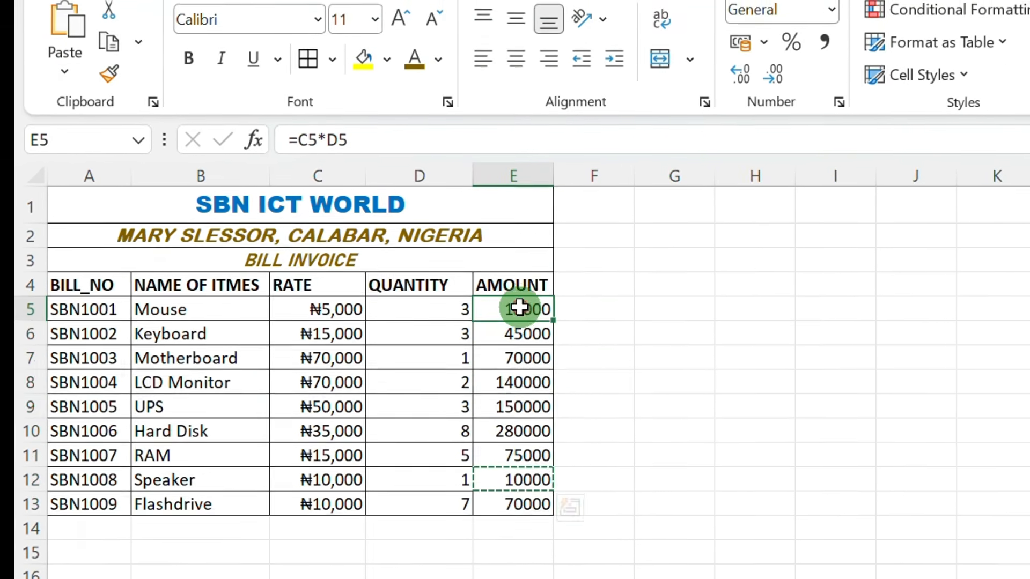
key(Escape)
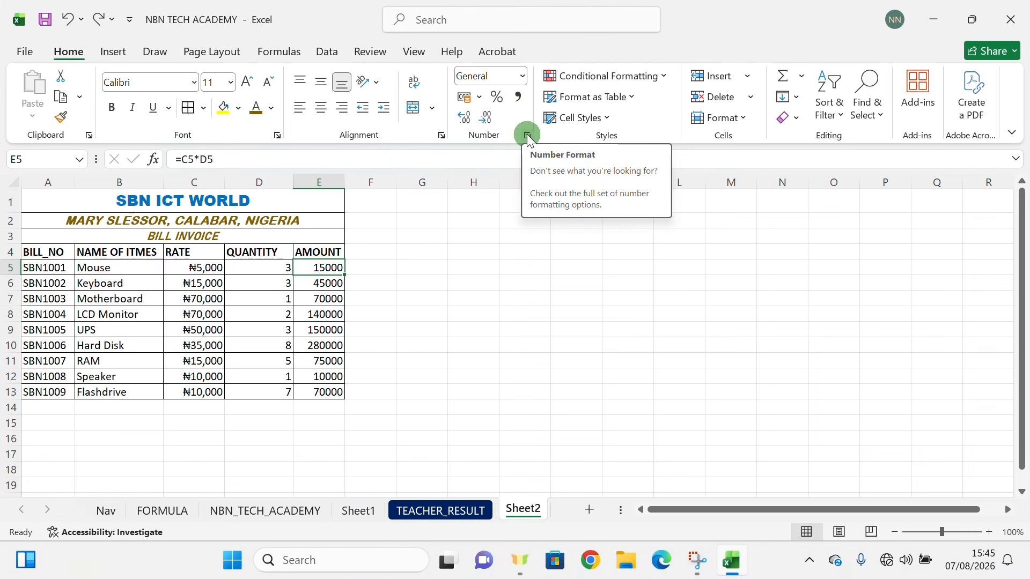
click(526, 134)
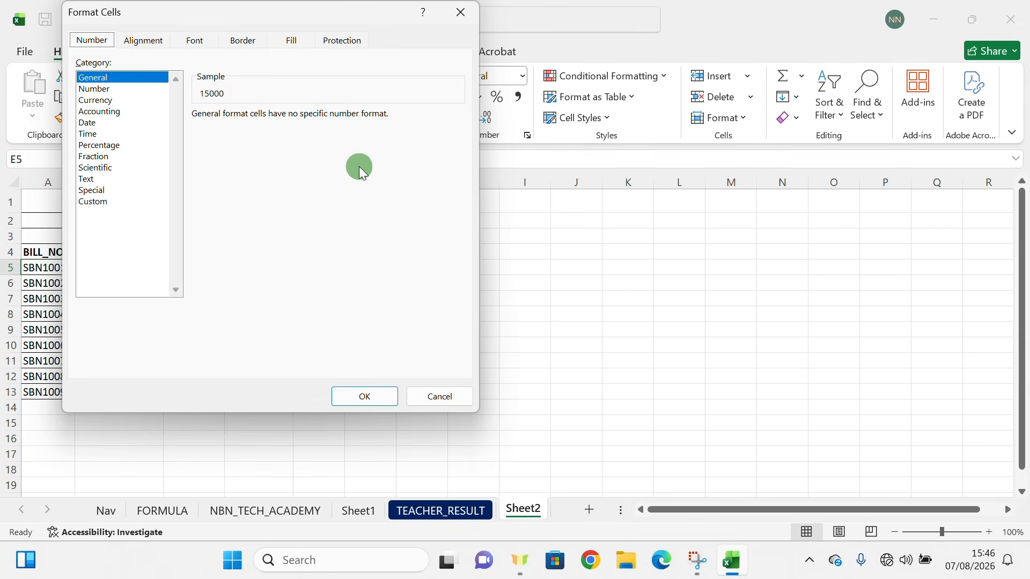
click(98, 100)
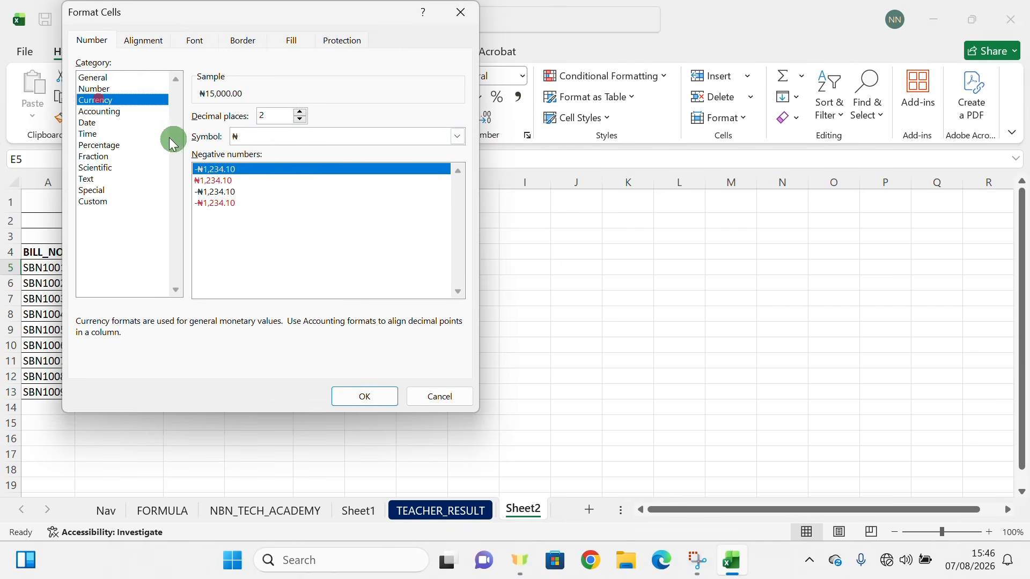
click(366, 398)
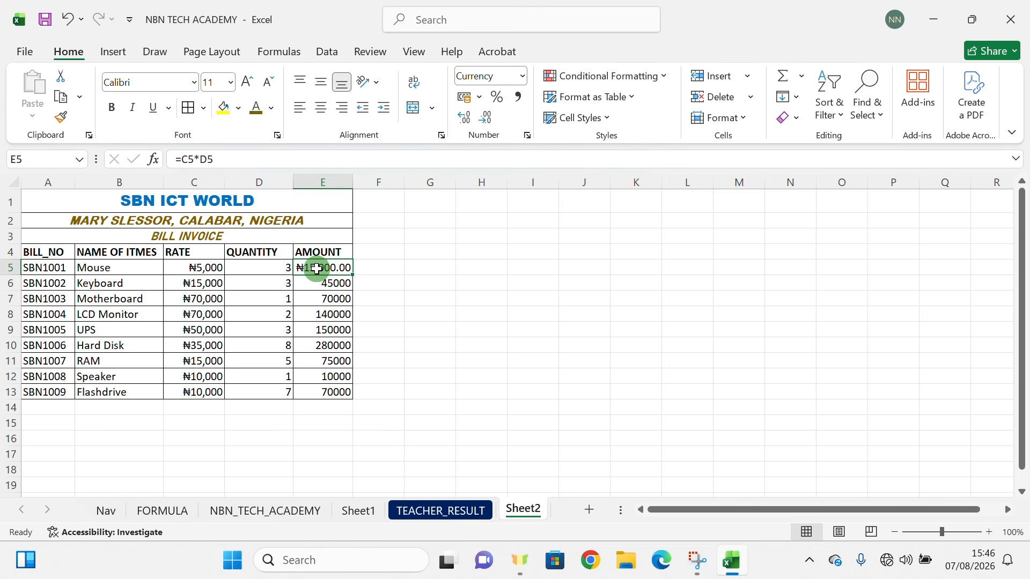
Step: Copy the currency format of E5 to E6 through E13 with Format Painter and widen column E to fit the amounts
click(62, 120)
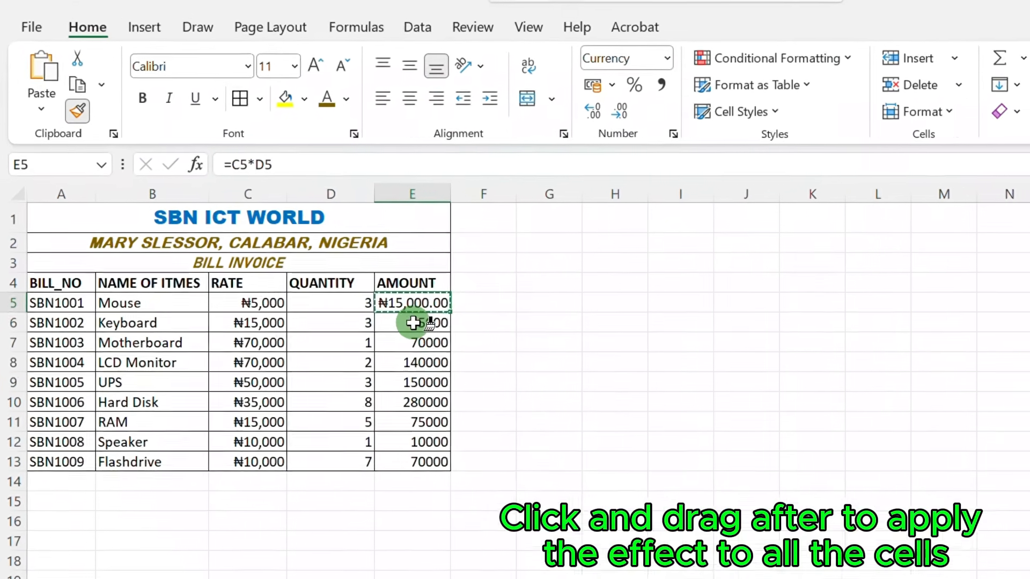
drag(413, 323, 426, 453)
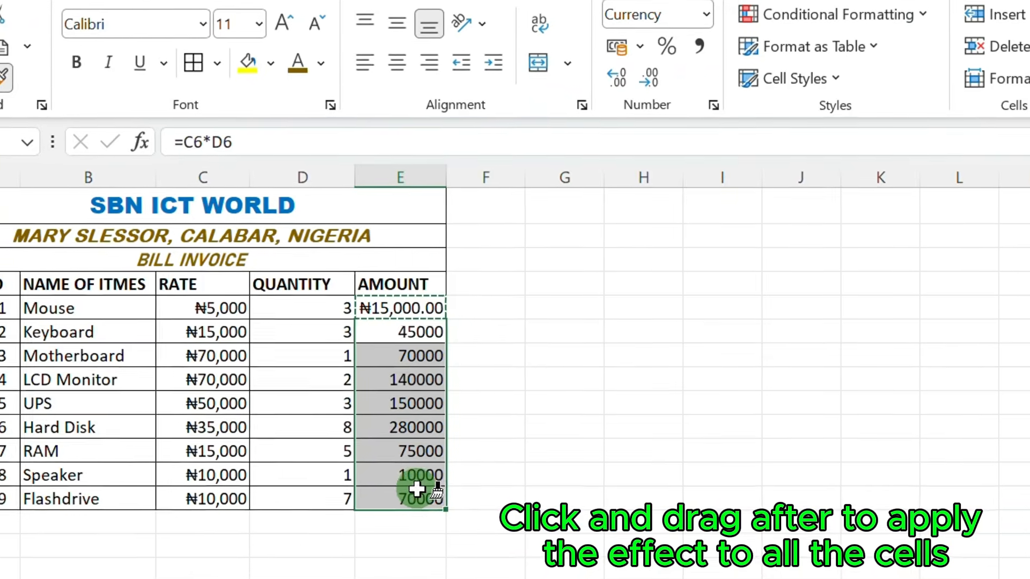
drag(416, 488, 418, 491)
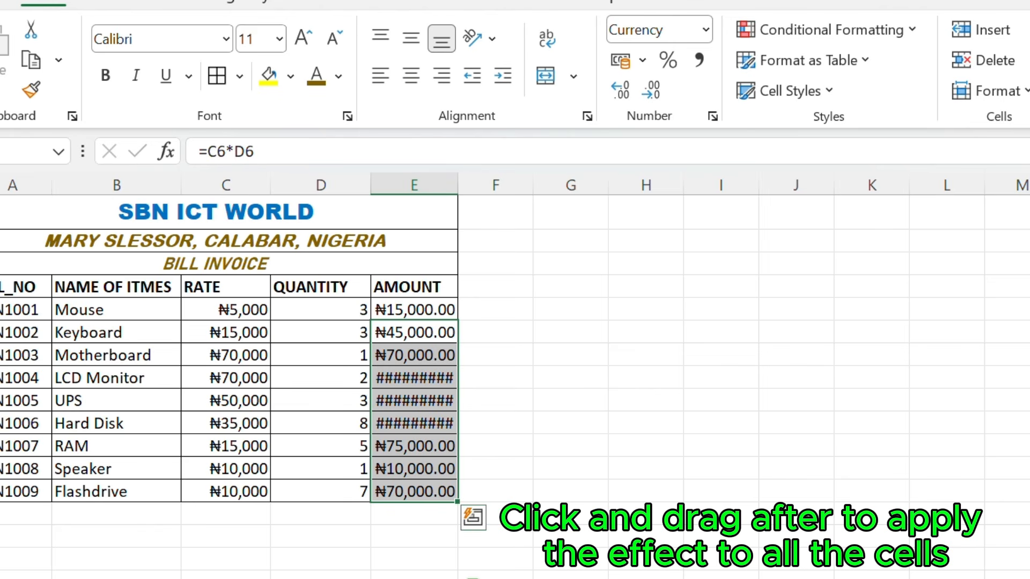
click(411, 380)
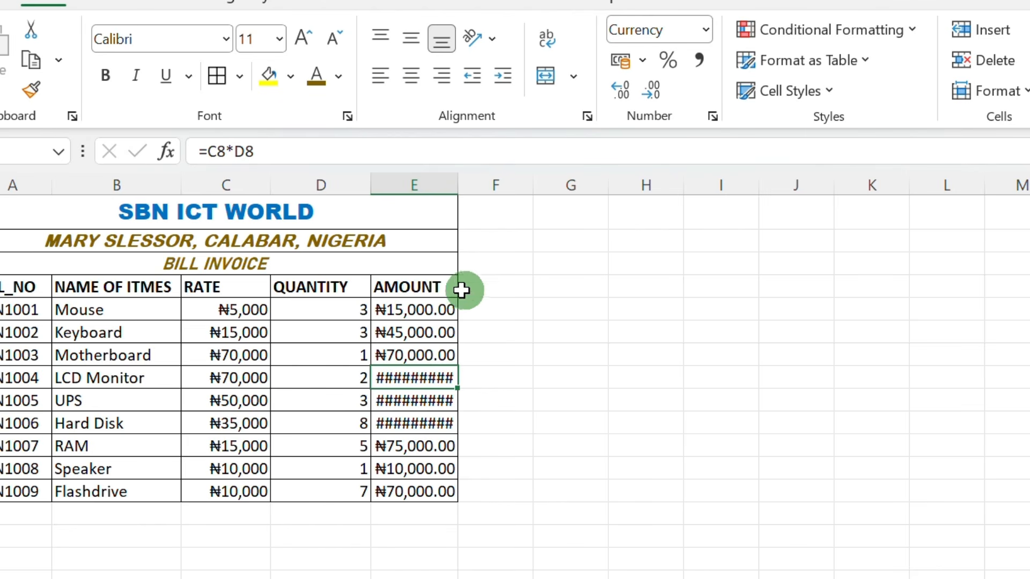
drag(458, 185, 417, 199)
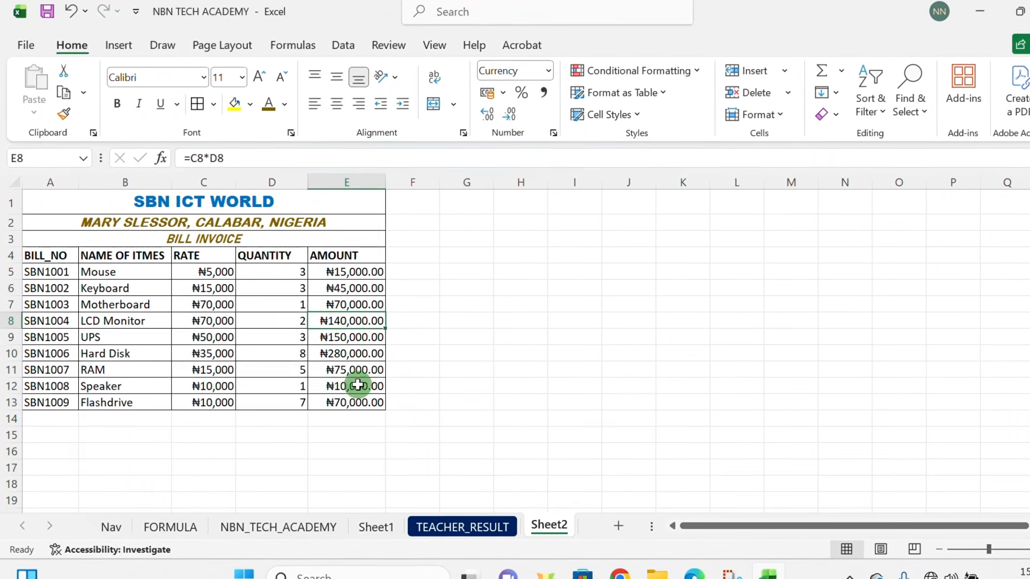
Step: Reduce the amounts in E5 to E13 to 0 decimal places
drag(354, 274, 358, 403)
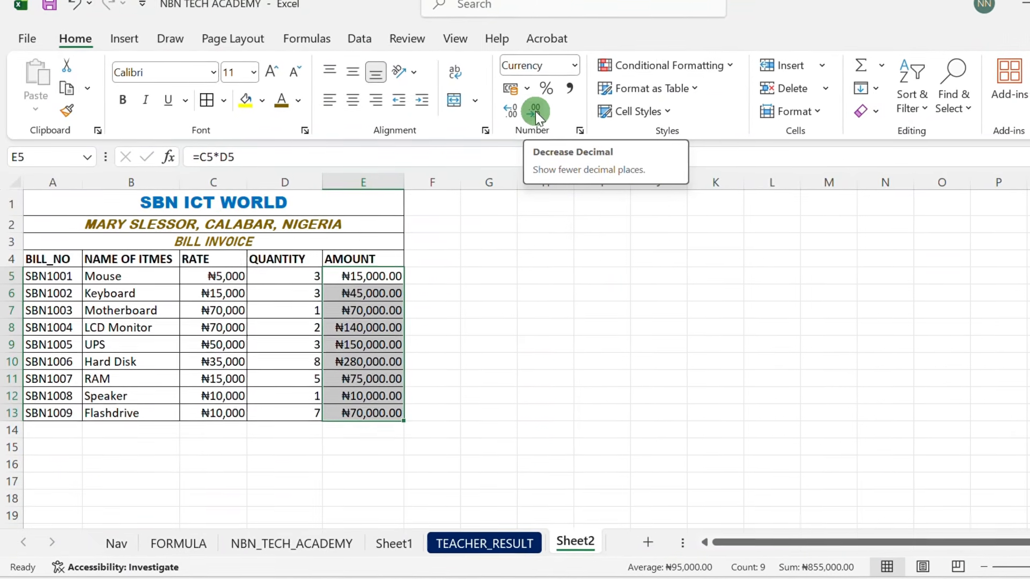
click(538, 112)
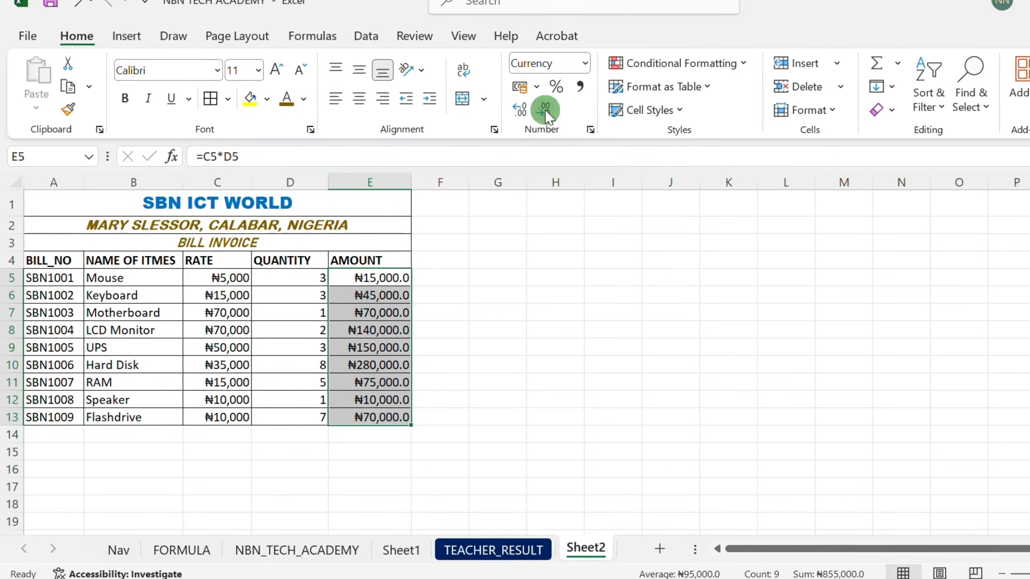
click(548, 112)
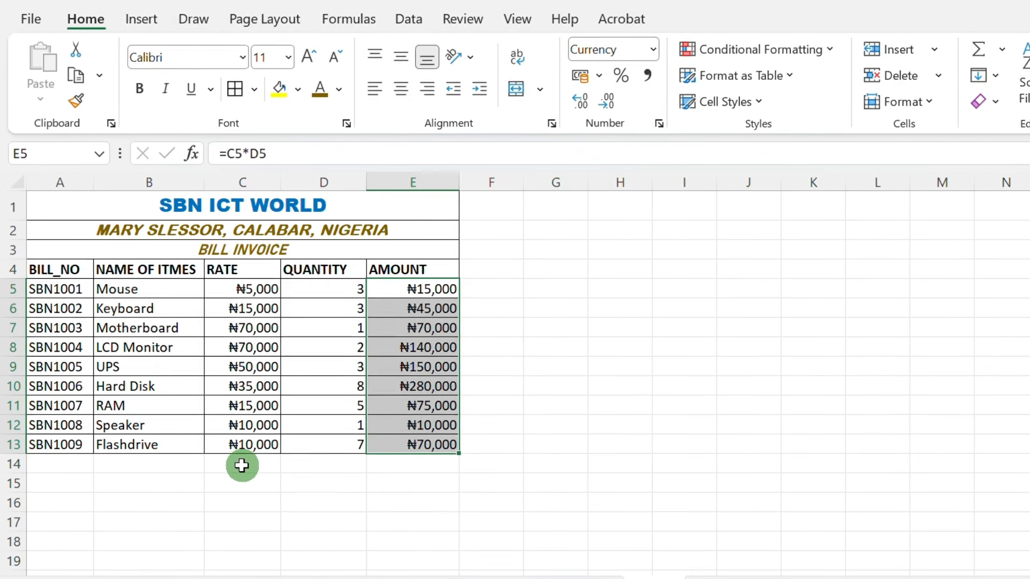
Step: Enter the labels TOTAL in C14, DISCOUNT 15% in C15 and GRAND TOTAL in C16
click(249, 462)
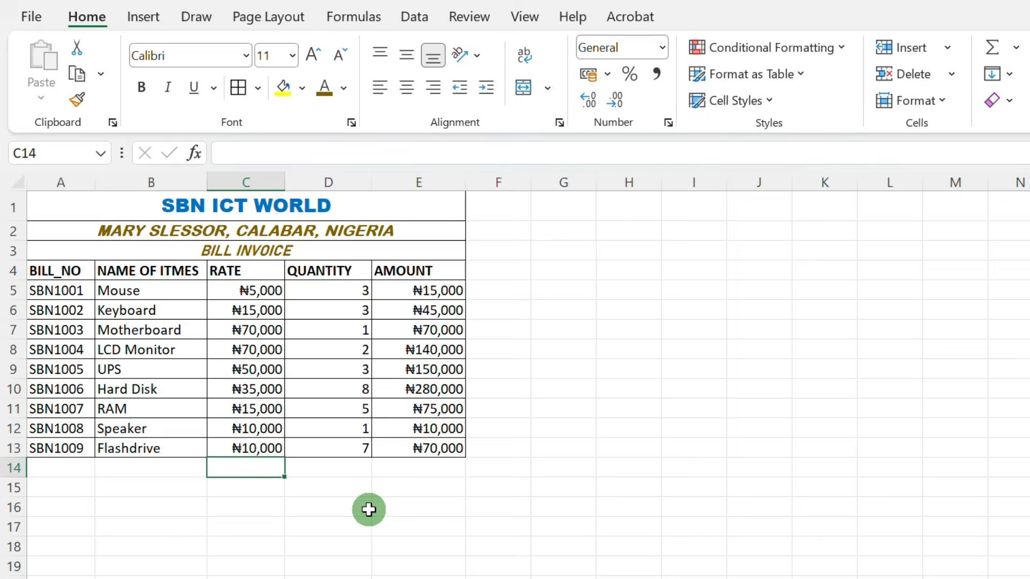
text(TOTAL)
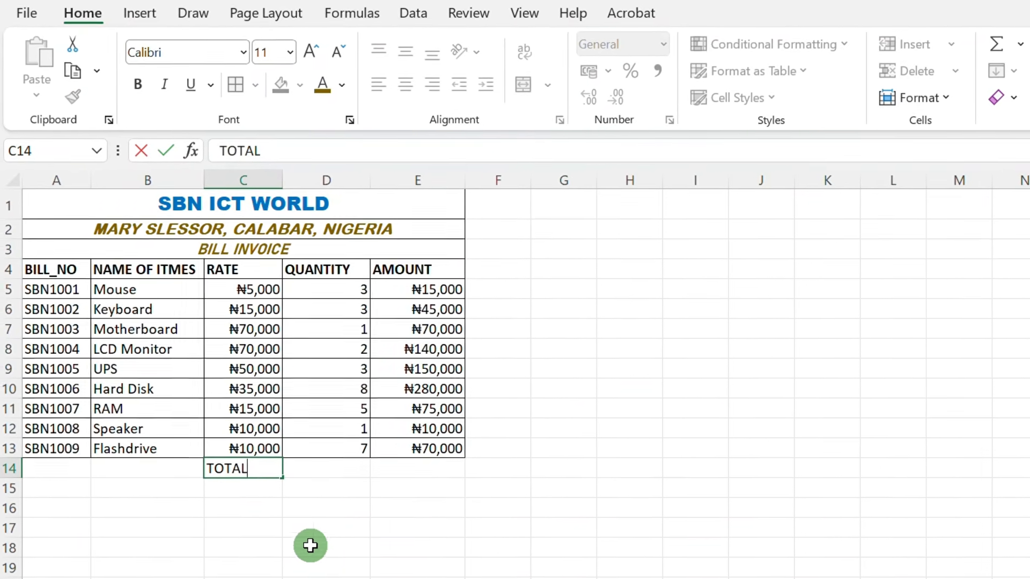
click(245, 487)
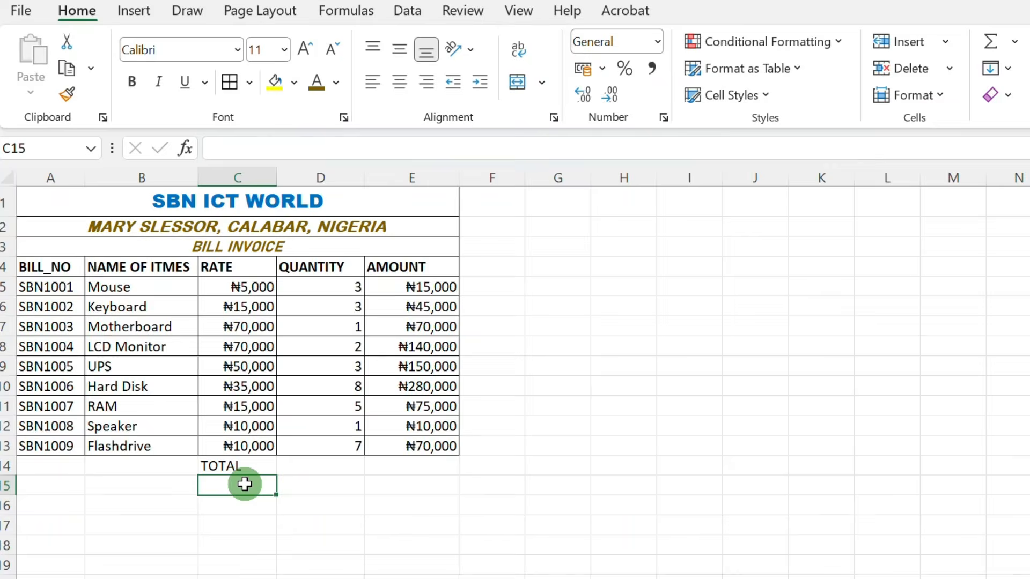
text(DIS)
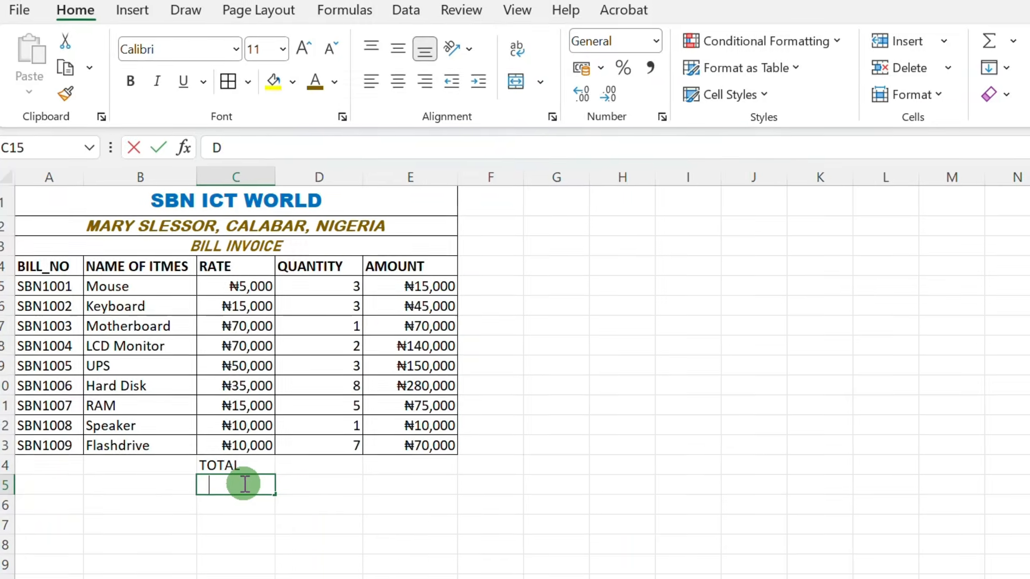
text(COUNT )
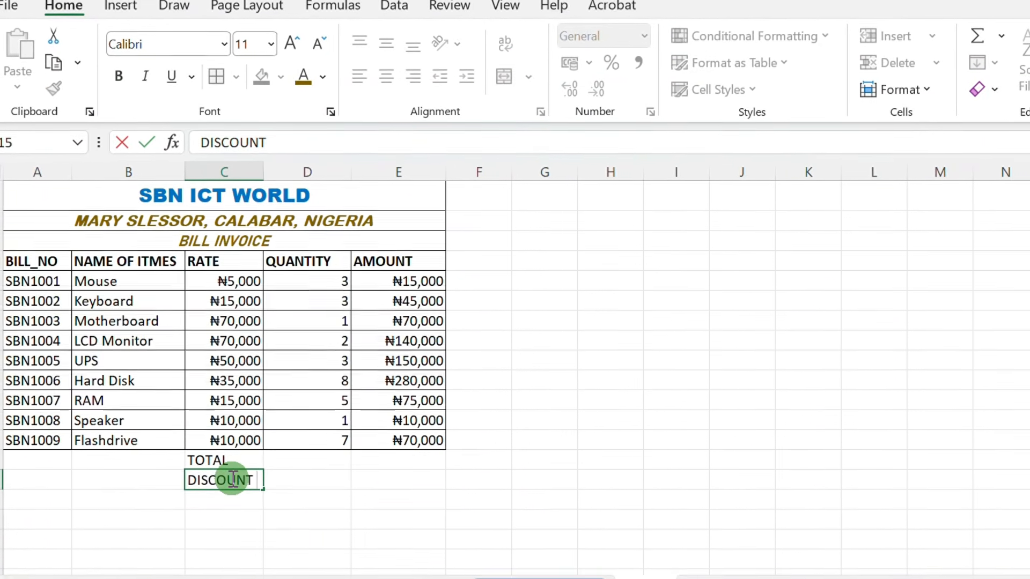
text(15)
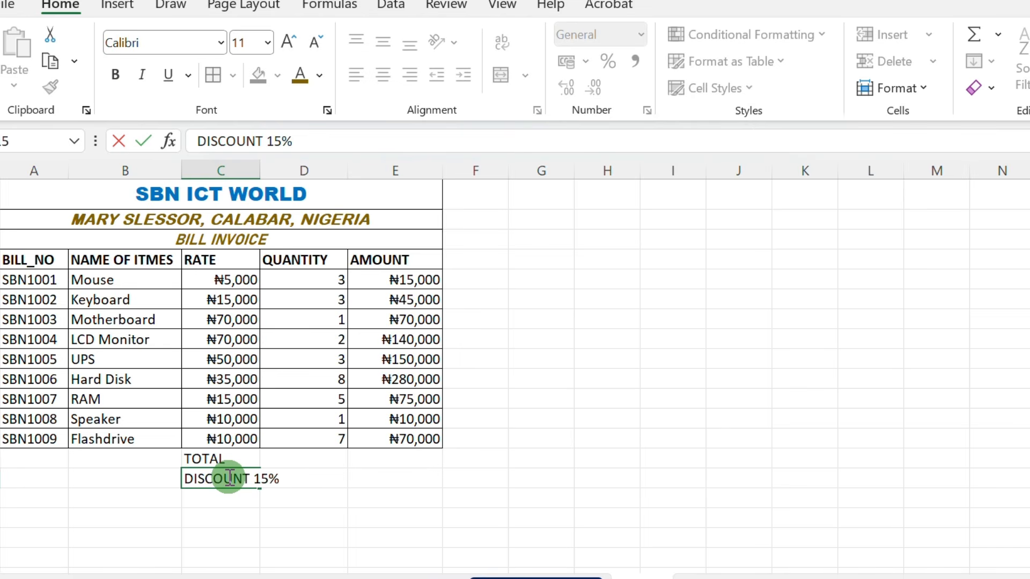
key(Return)
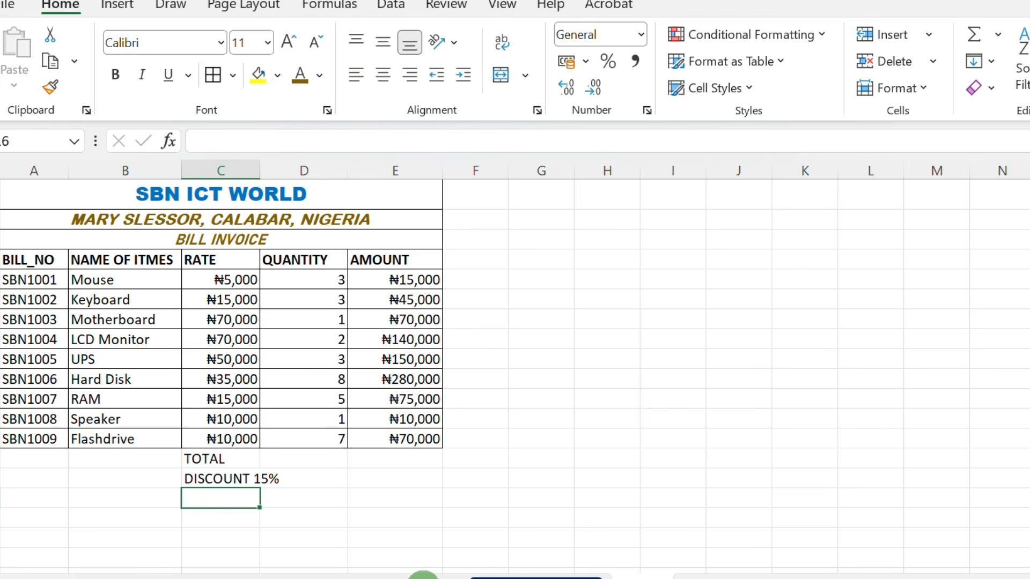
text(f)
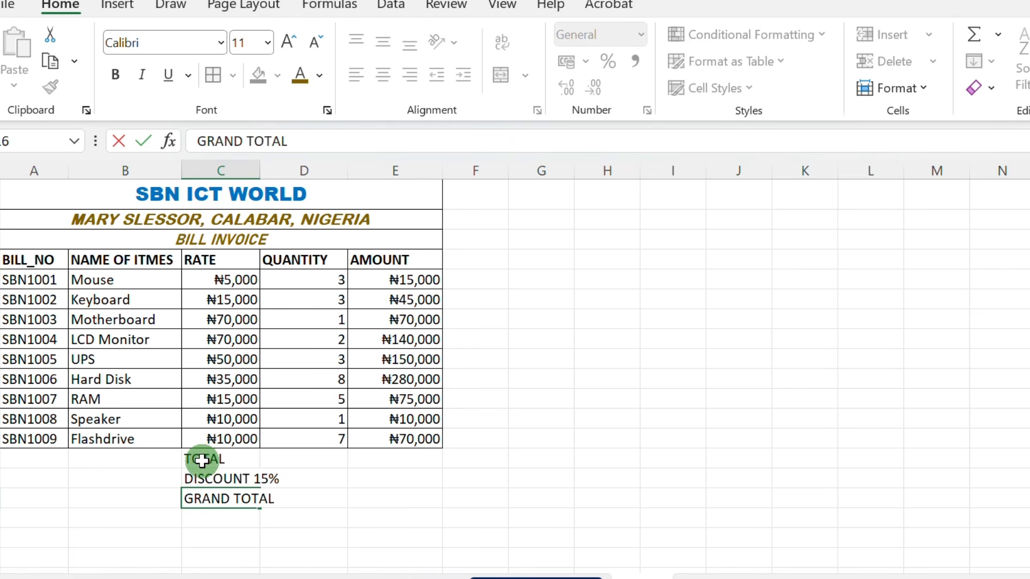
Step: Merge and center the TOTAL label across C14:D14 and copy that format to DISCOUNT 15% and GRAND TOTAL with Format Painter
drag(203, 460, 306, 458)
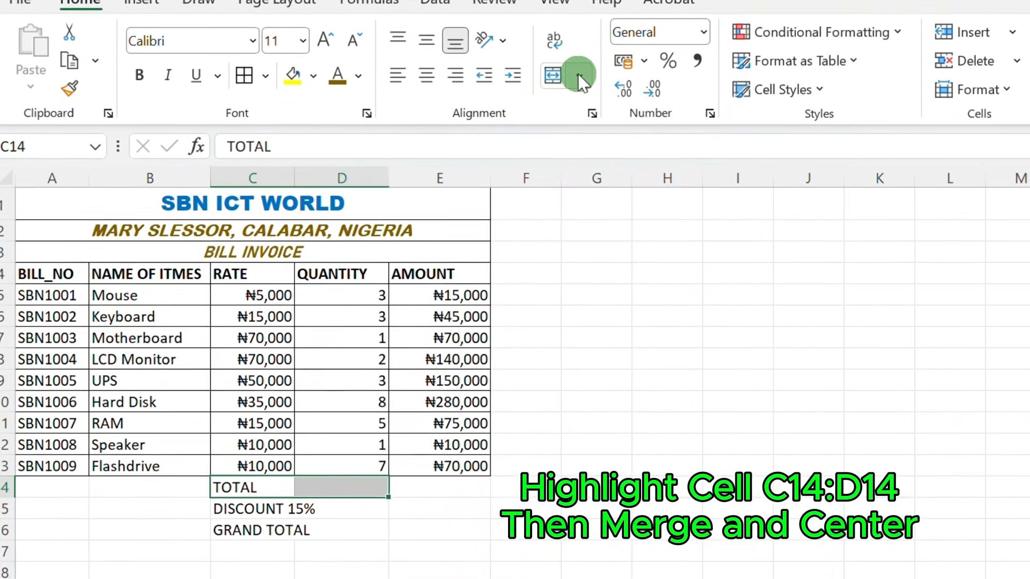
click(567, 75)
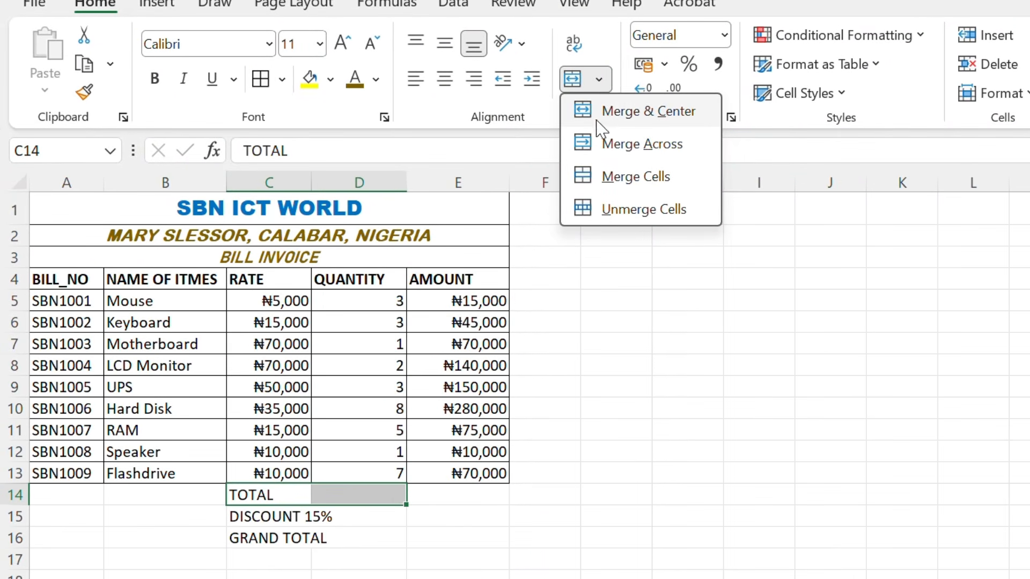
click(621, 113)
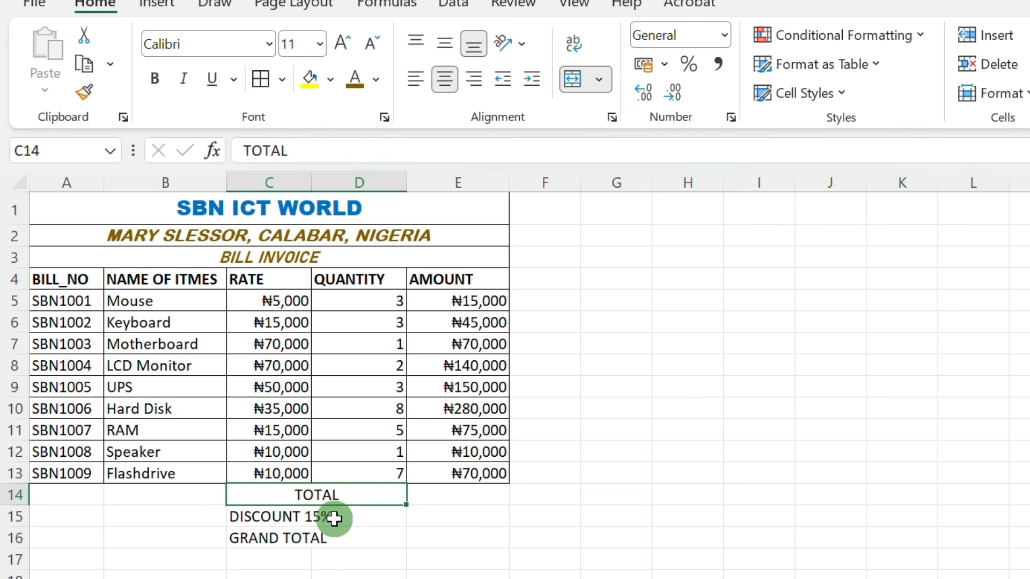
click(88, 95)
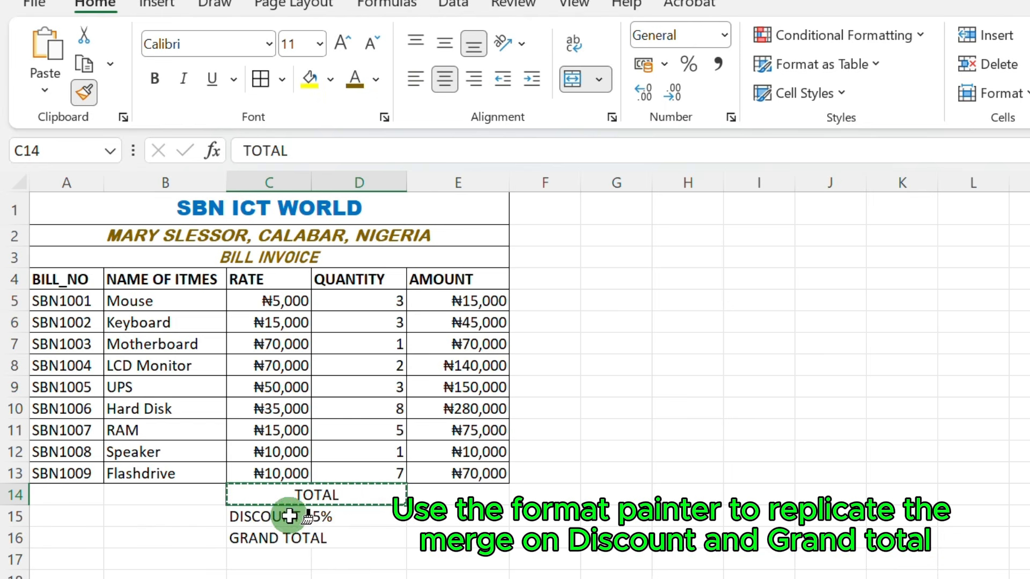
mouse_move(284, 518)
mouse_down()
mouse_move(280, 533)
mouse_move(324, 534)
mouse_up()
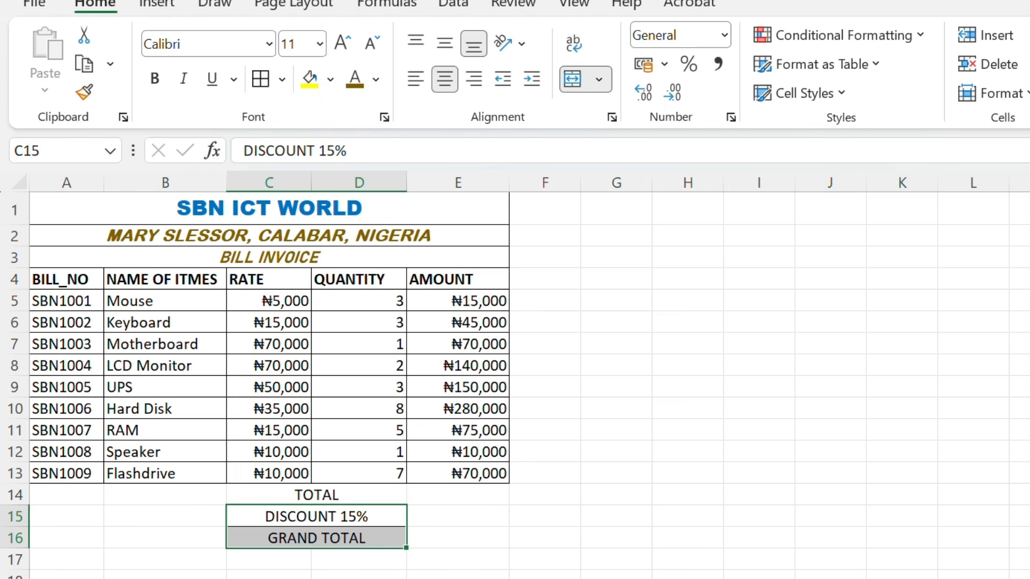
Step: Apply all borders to the TOTAL, DISCOUNT 15% and GRAND TOTAL rows in C14:E16
click(474, 533)
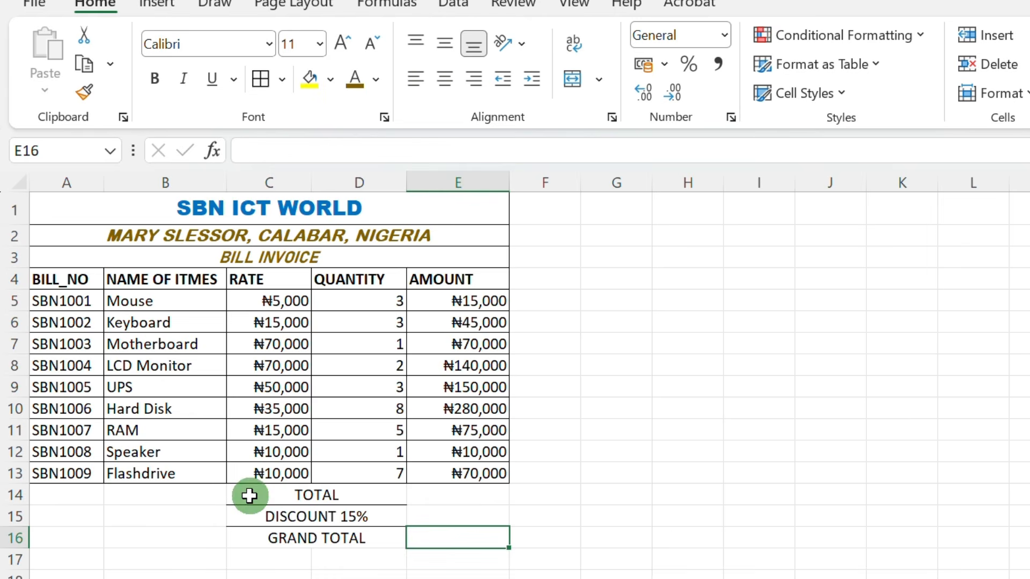
mouse_move(249, 495)
mouse_down()
mouse_move(379, 538)
mouse_move(441, 545)
mouse_up()
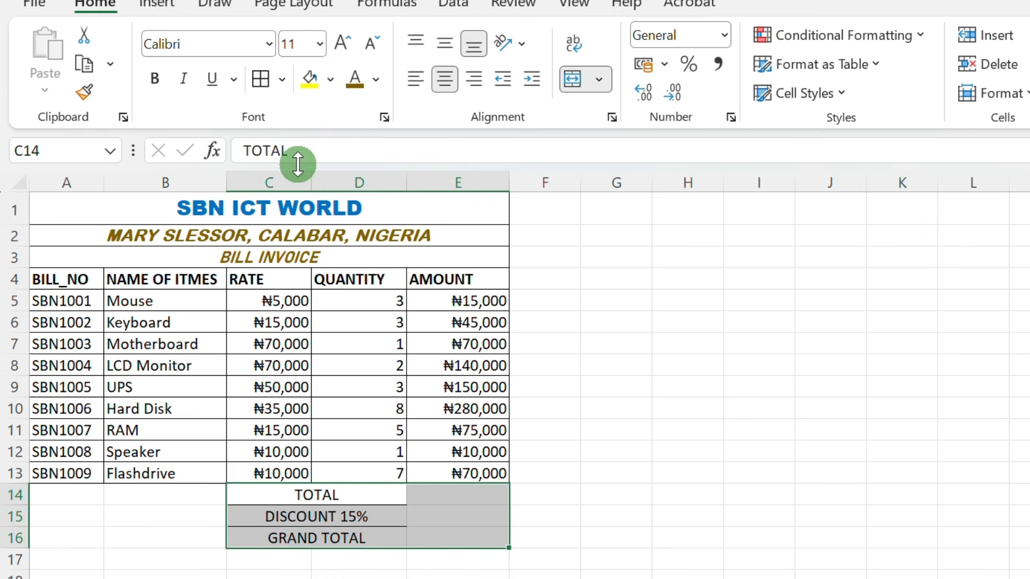
click(262, 81)
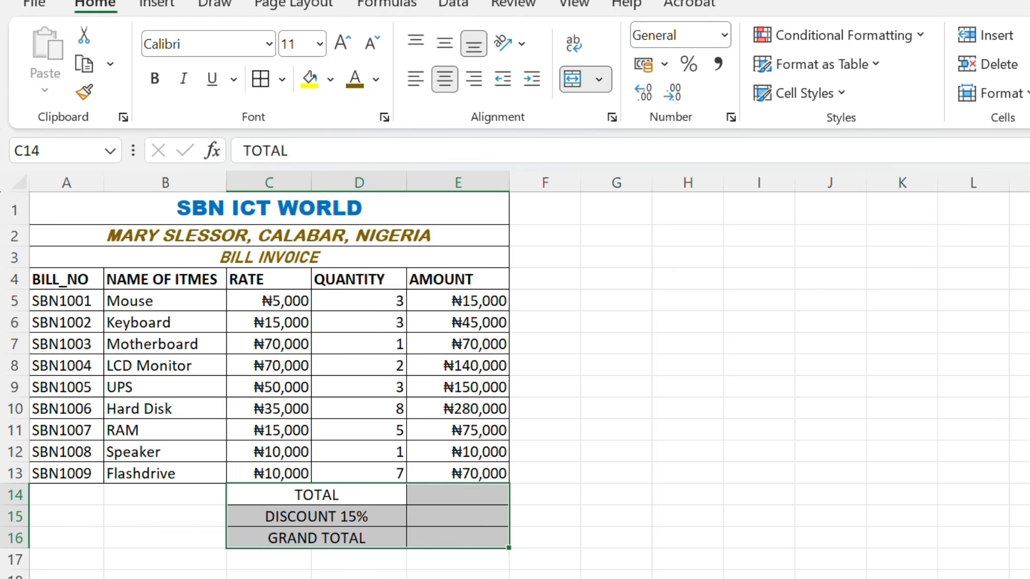
click(629, 475)
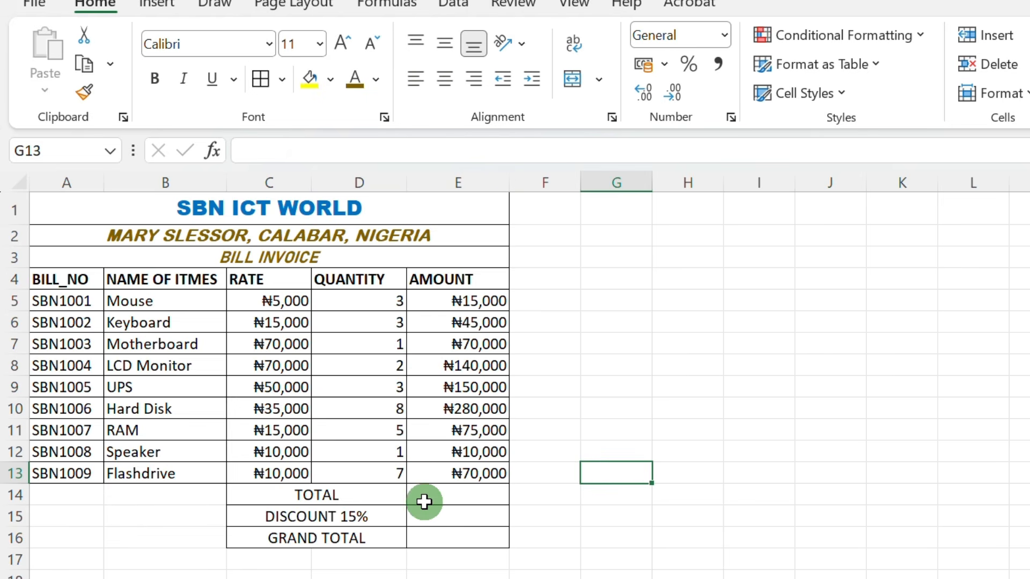
Step: Calculate the TOTAL in E14 with AutoSum over the amounts in E5:E13
click(452, 490)
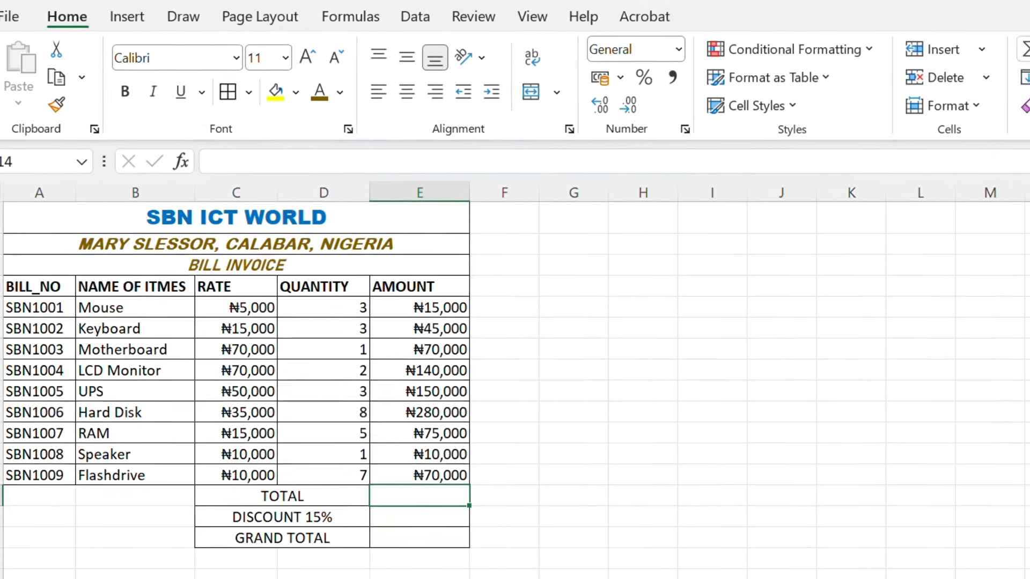
click(993, 62)
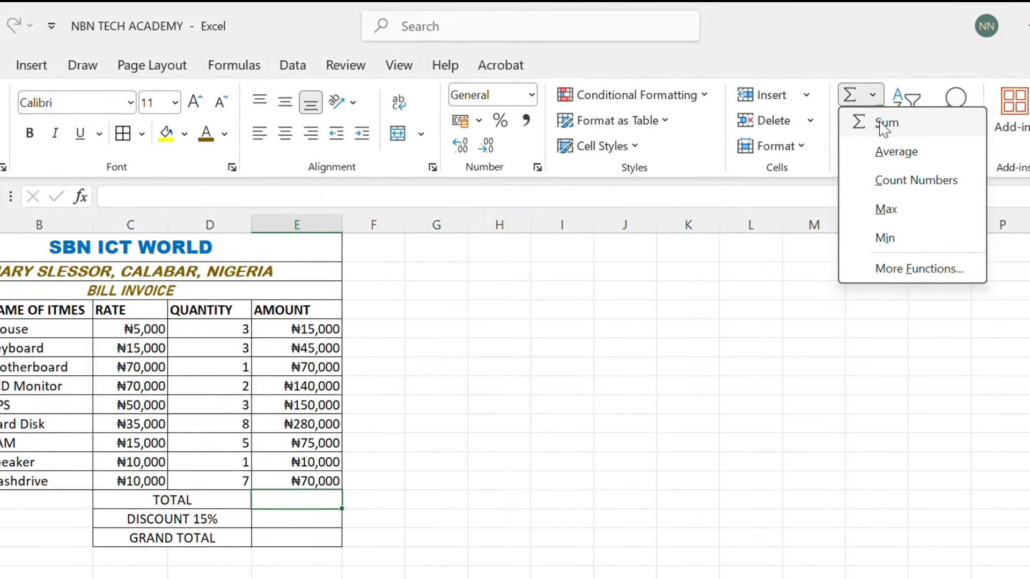
click(725, 438)
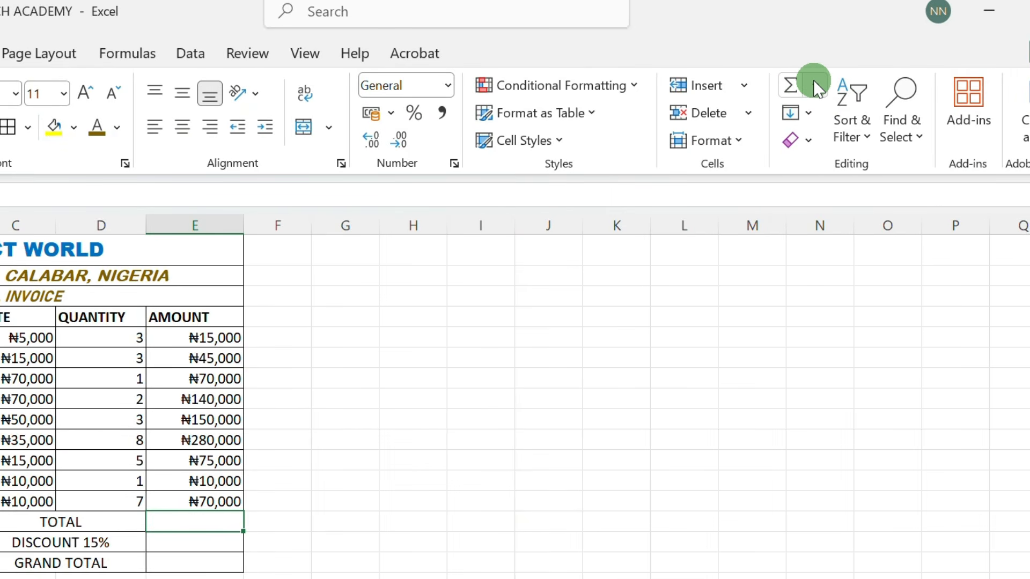
click(814, 80)
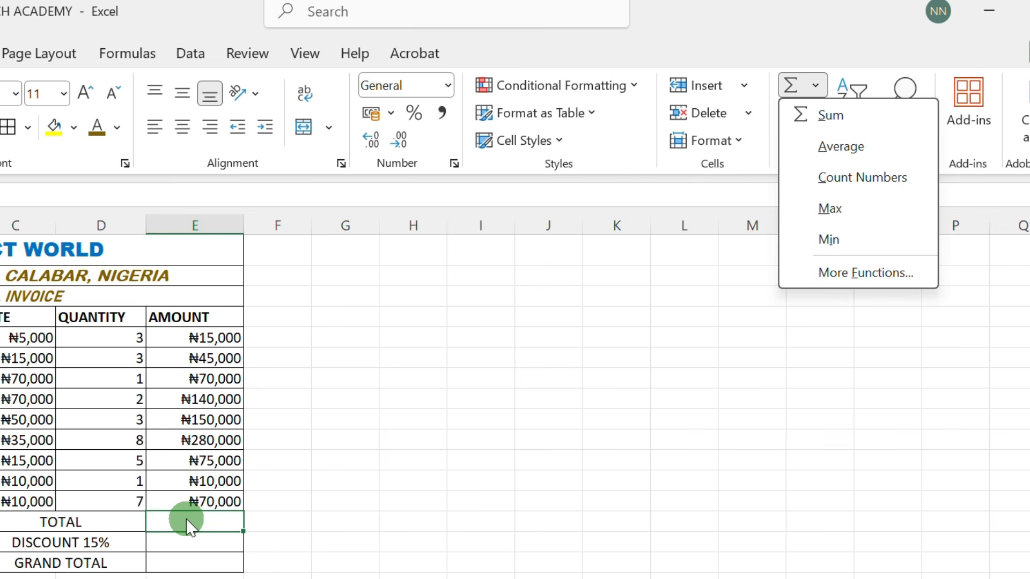
click(840, 121)
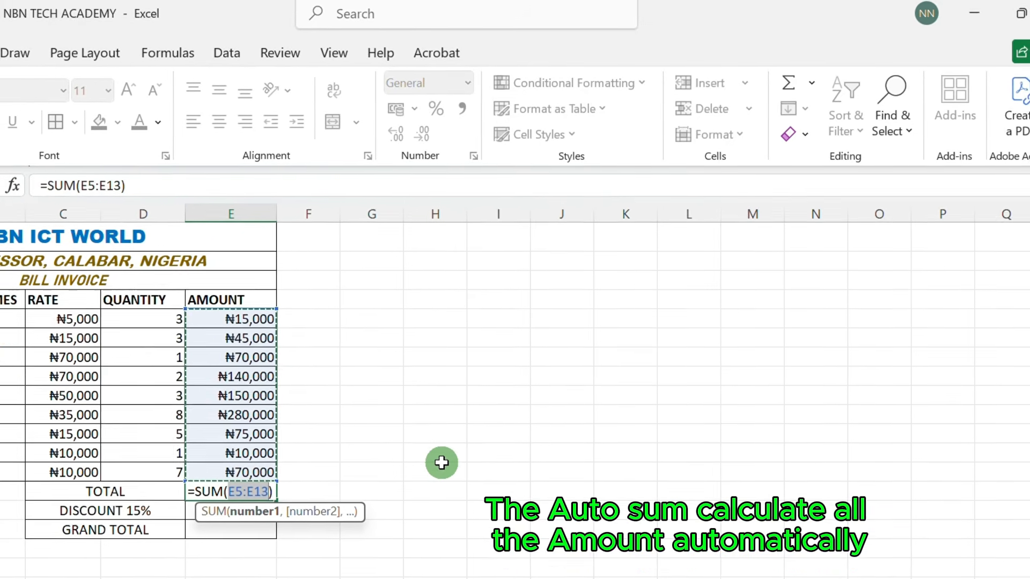
key(Return)
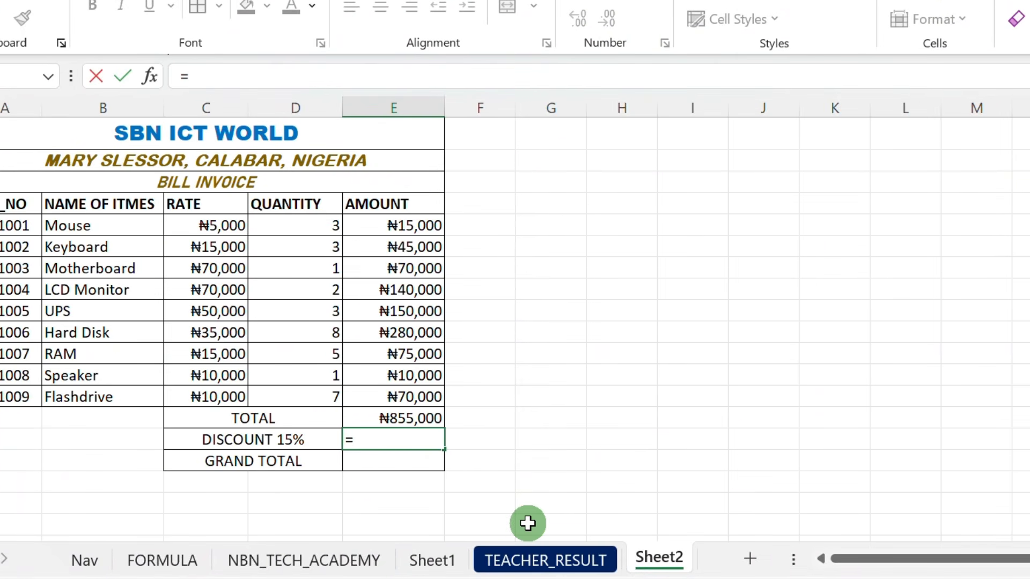
Step: Calculate the 15% discount in E15 with the formula =E14*15/100
click(406, 416)
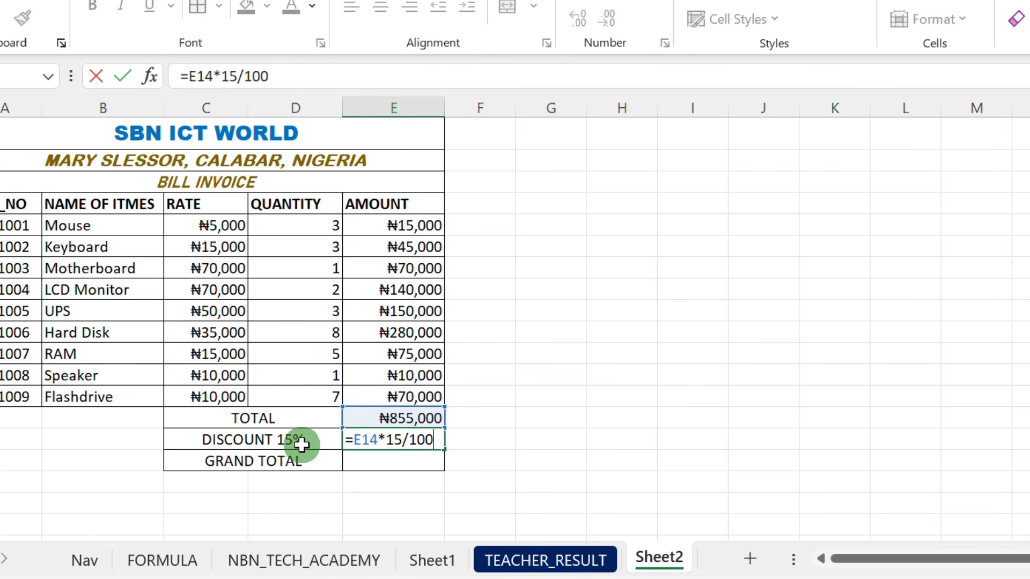
click(432, 442)
key(Return)
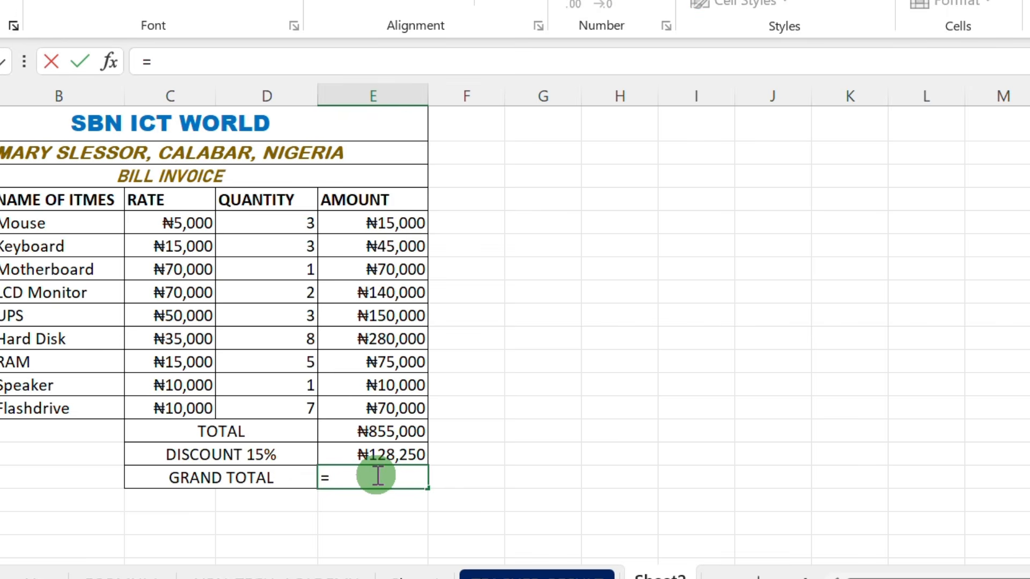
Step: Calculate the GRAND TOTAL in E16 with the formula =E14-E15
click(389, 434)
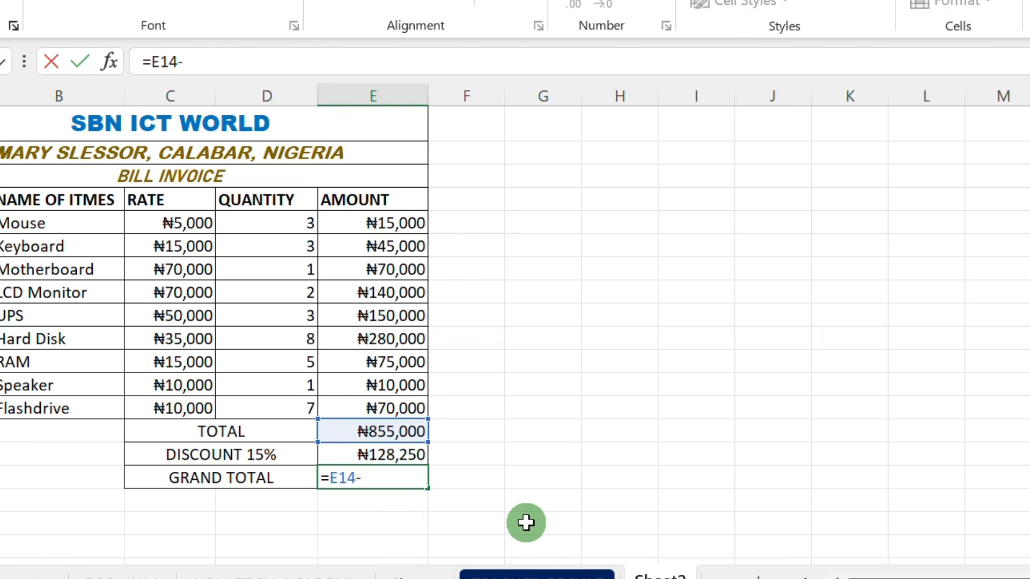
click(398, 456)
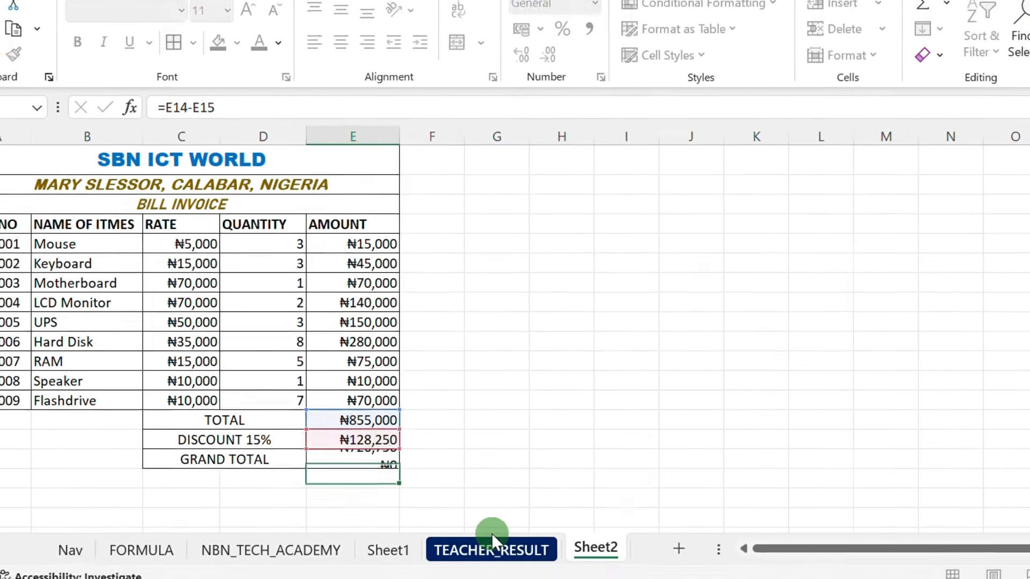
key(Return)
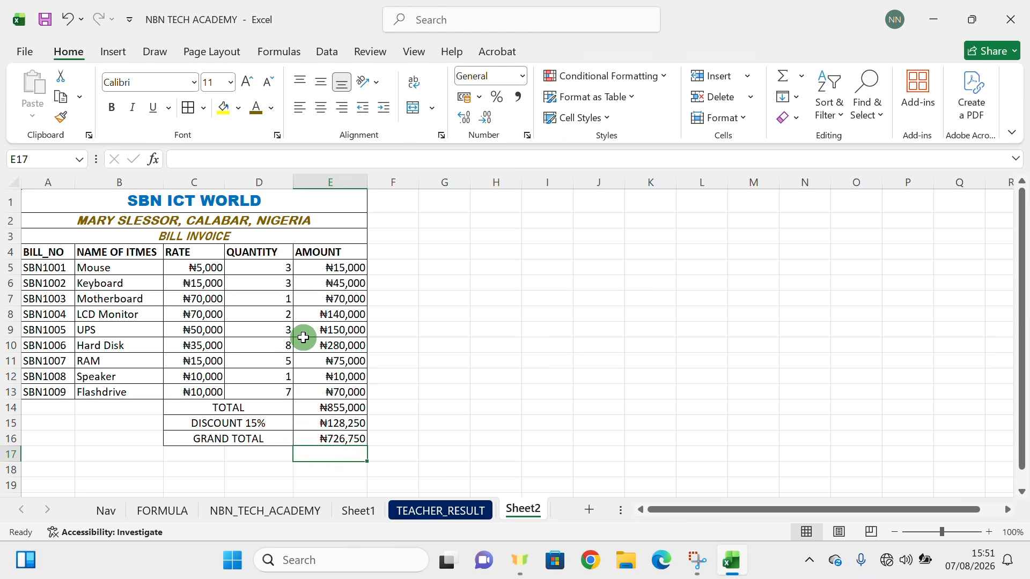
drag(218, 360, 258, 361)
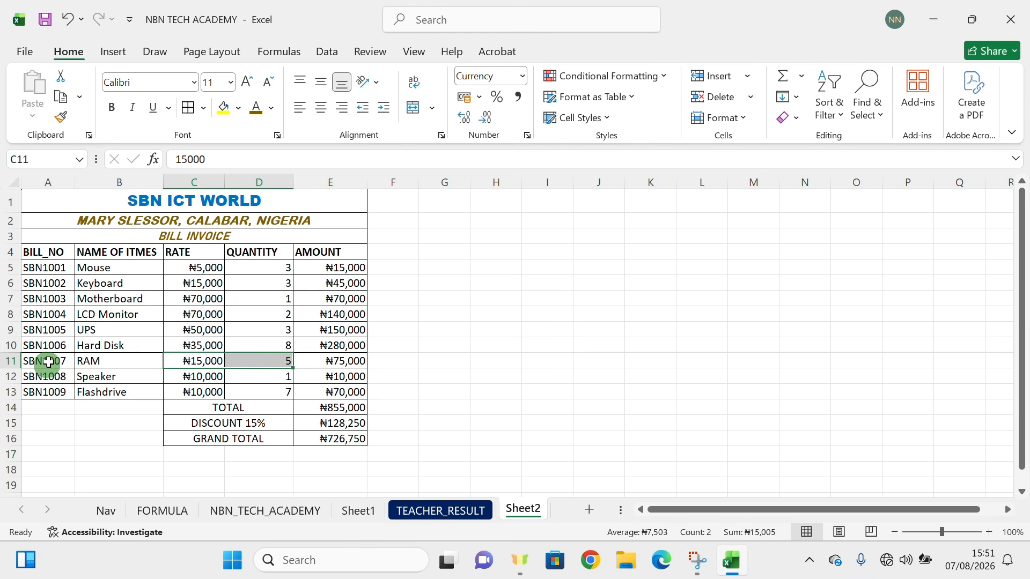
drag(54, 416, 55, 414)
click(154, 426)
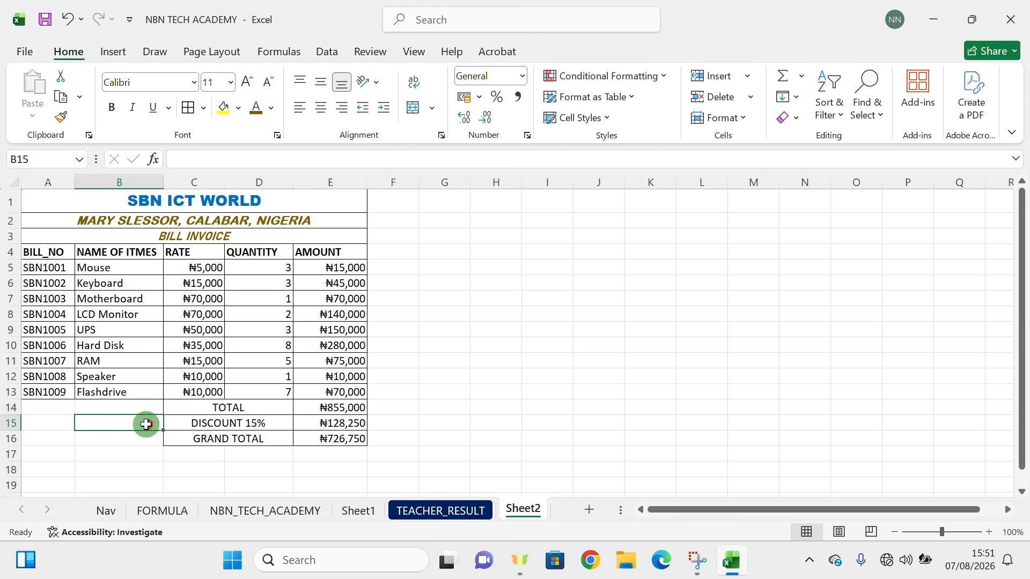
click(172, 472)
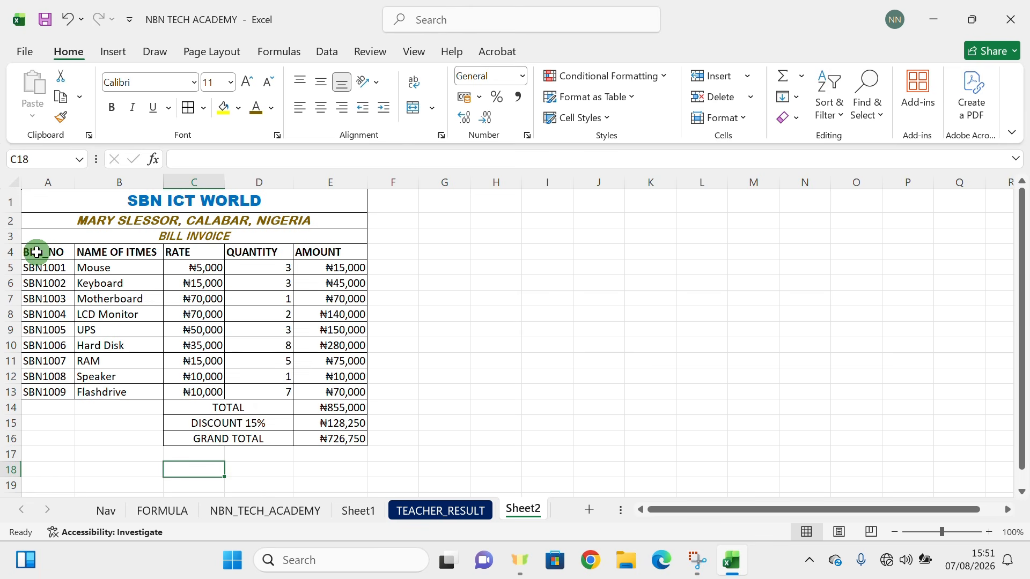
drag(51, 255, 148, 283)
click(497, 251)
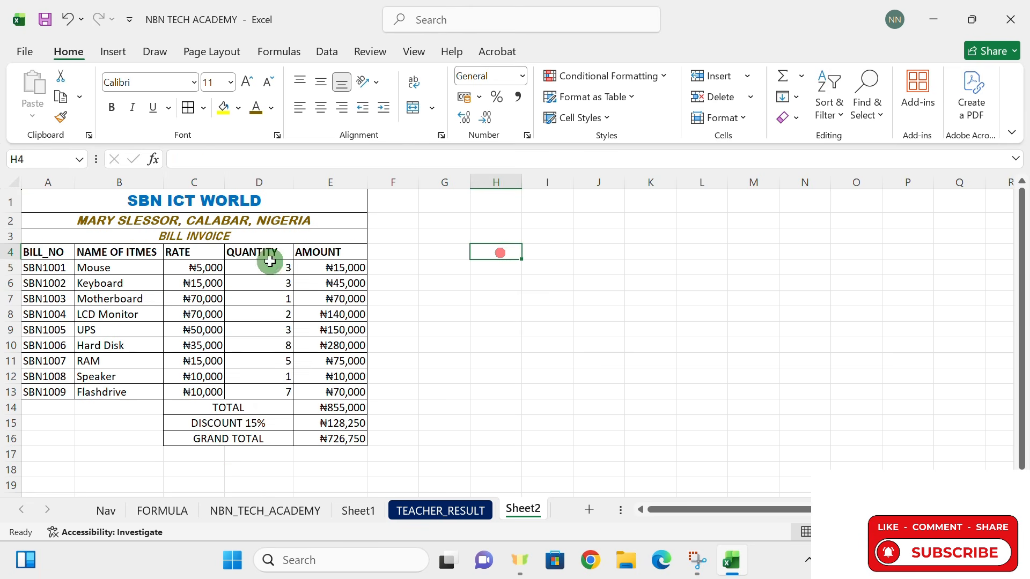
drag(40, 268, 370, 421)
click(502, 407)
Step: Make the GRAND TOTAL amount in E16 bold and double underlined
click(331, 434)
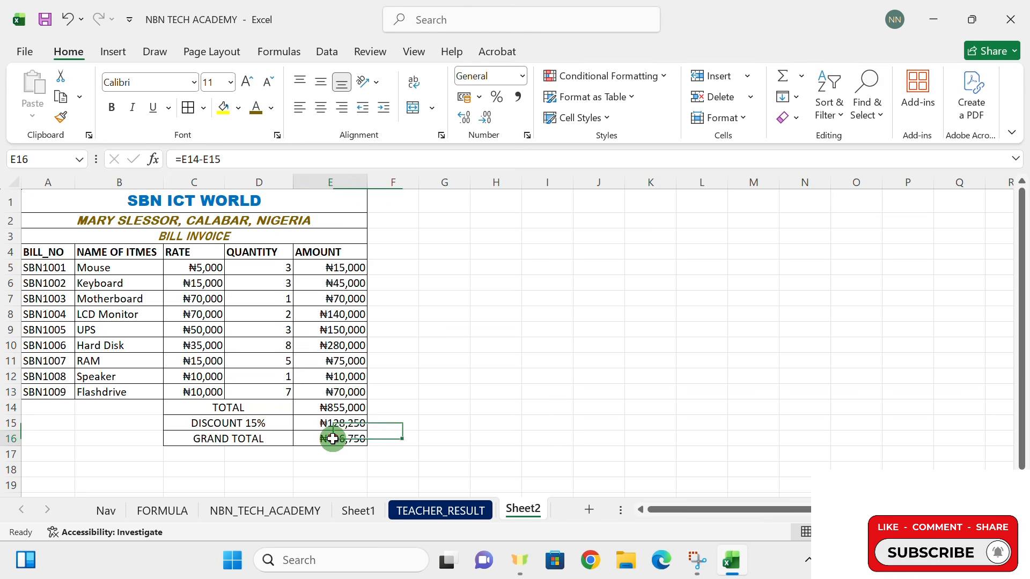
click(115, 111)
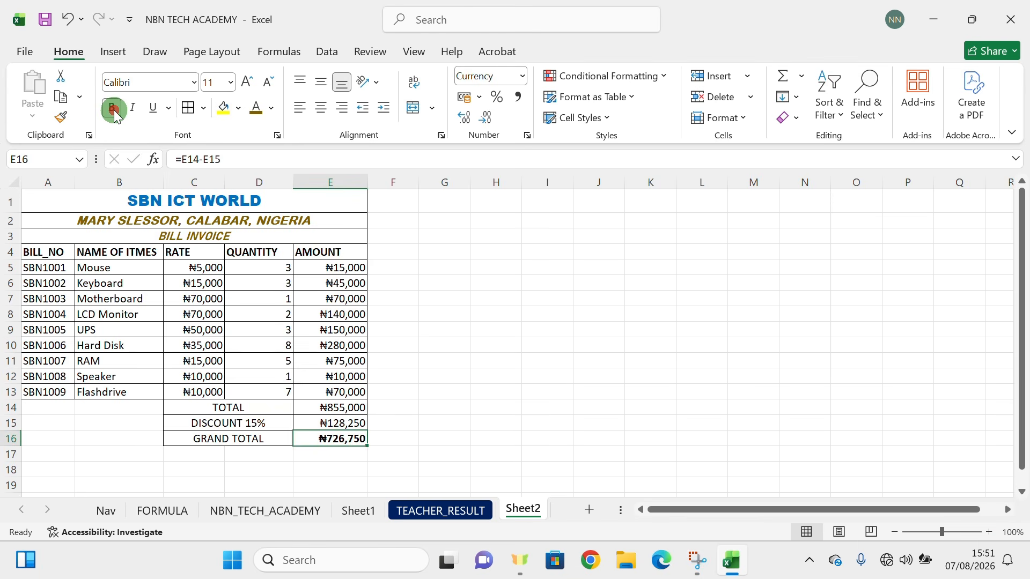
click(168, 109)
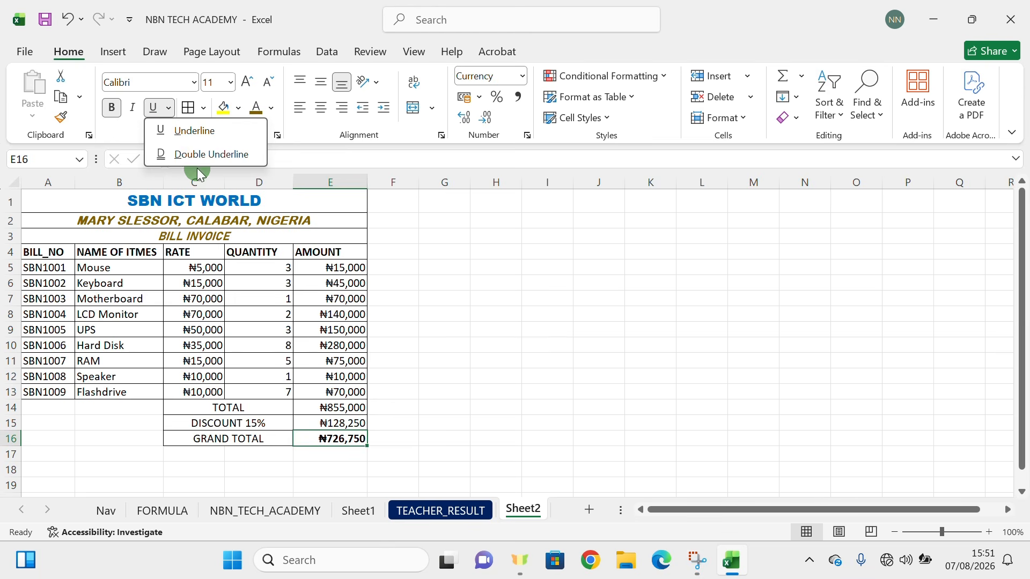
click(198, 154)
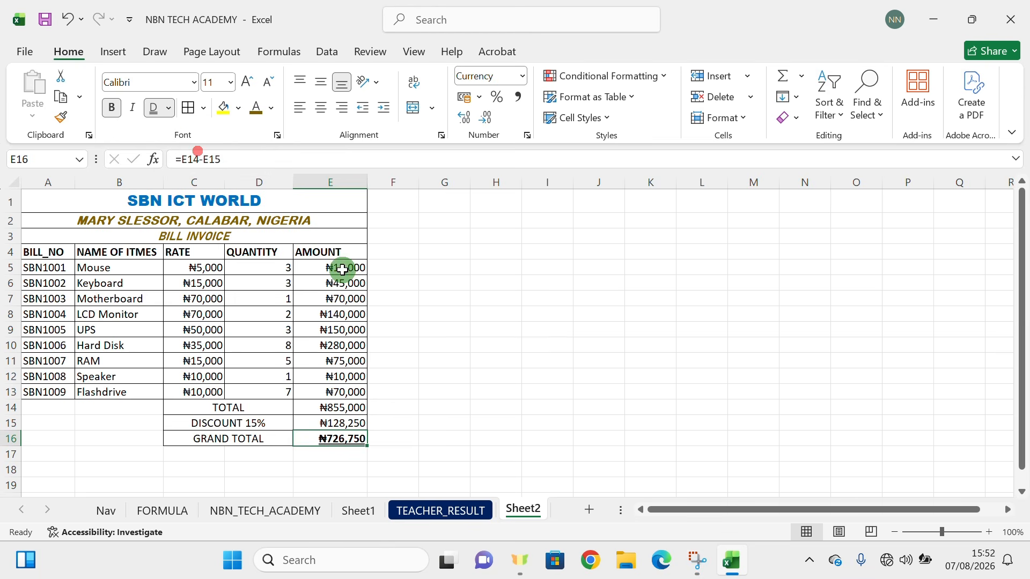
click(458, 338)
Step: Make the TOTAL amount in E14 bold
click(341, 408)
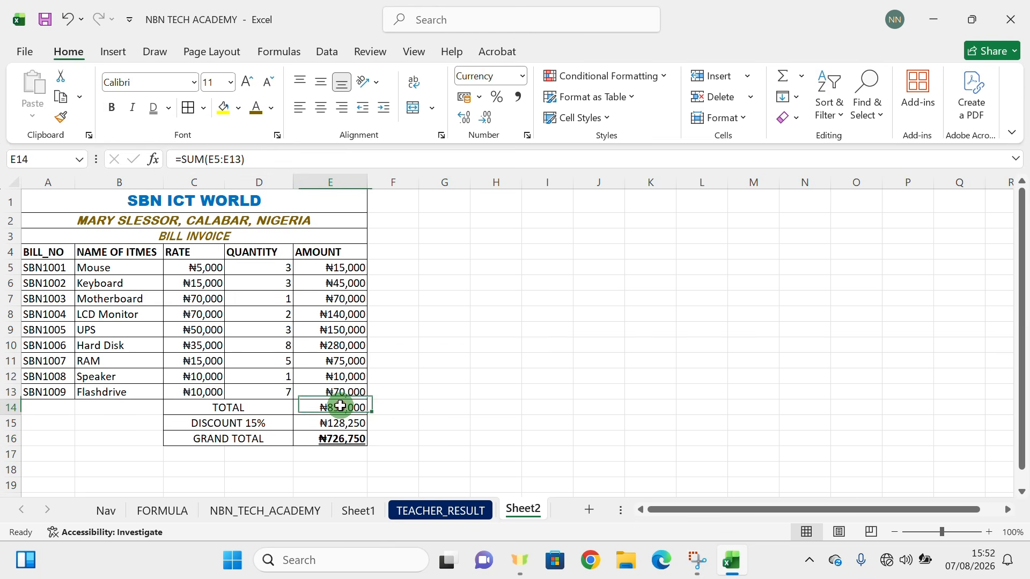
click(112, 108)
click(446, 348)
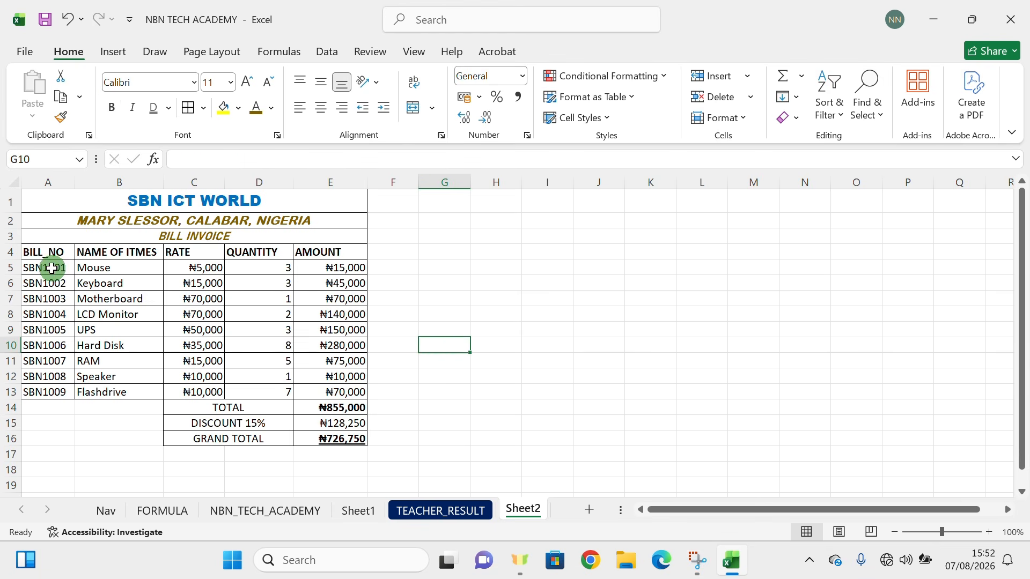
Step: Fill the item rows A5:E13 with the lightest shade of the blue theme color
drag(52, 268, 338, 387)
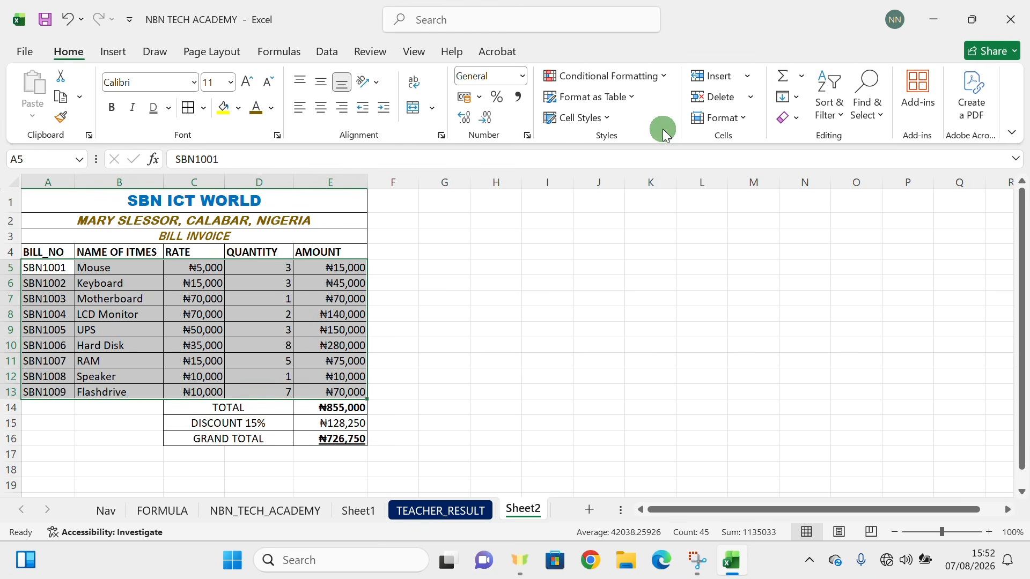
click(660, 78)
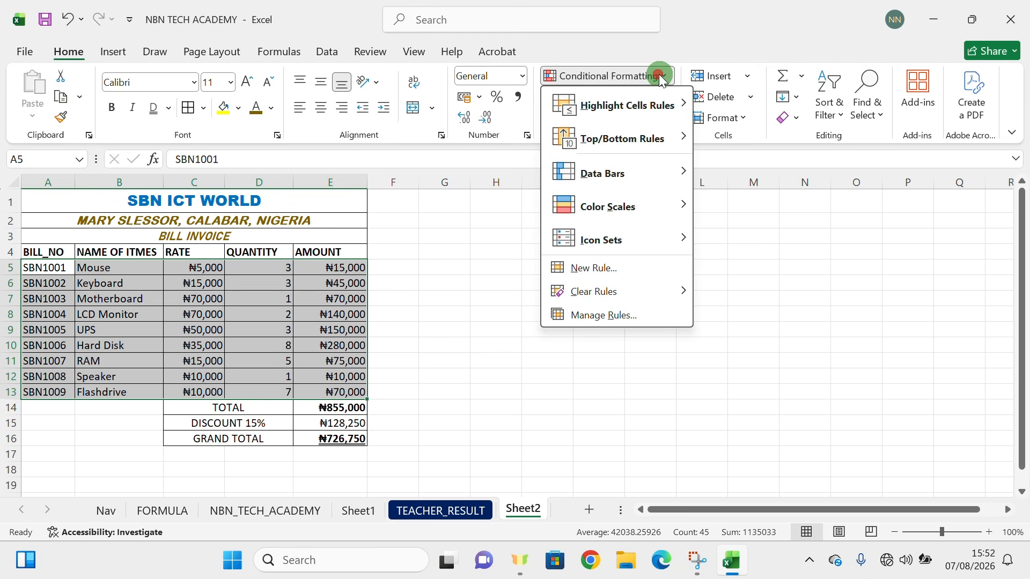
mouse_move(606, 218)
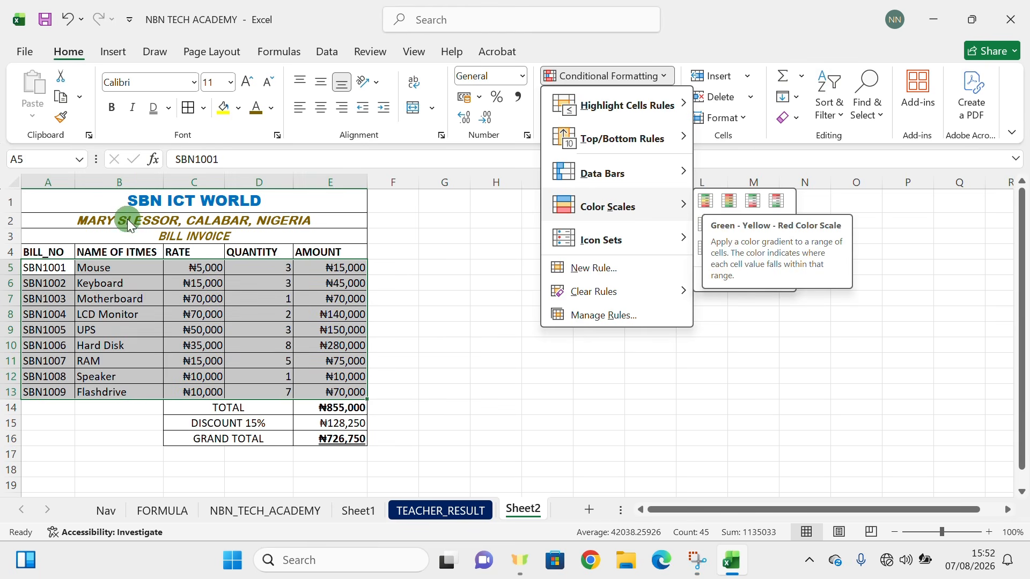
click(238, 110)
click(238, 110)
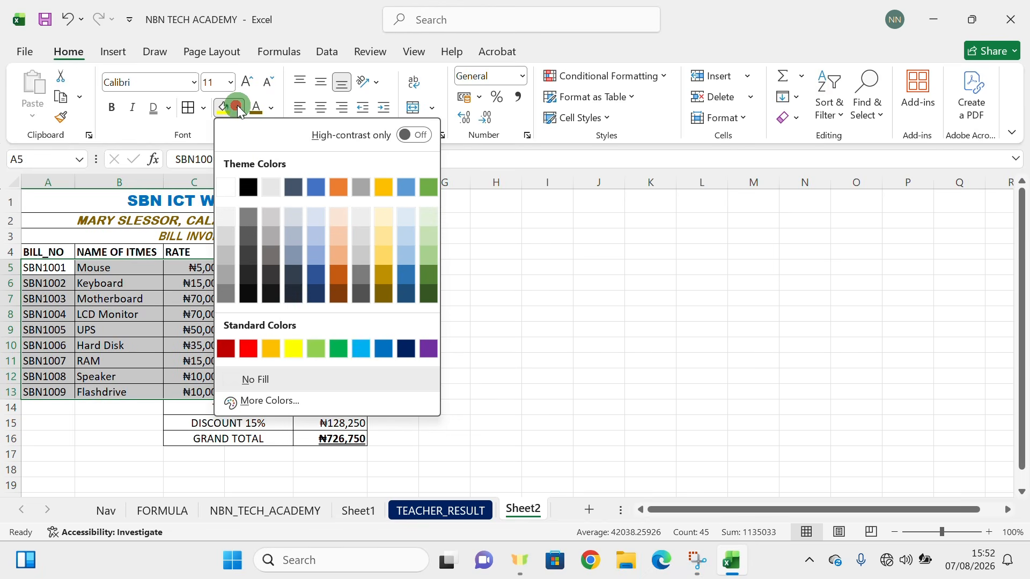
click(316, 214)
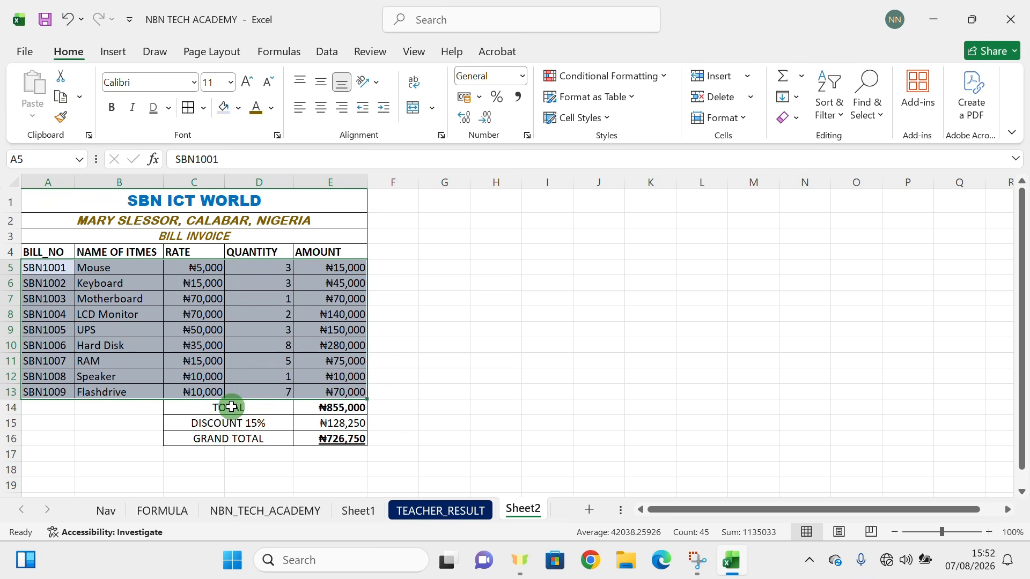
Step: Format the TOTAL, DISCOUNT 15% and GRAND TOTAL labels in C14:D16 as bold with the blue theme font color
drag(231, 406, 232, 440)
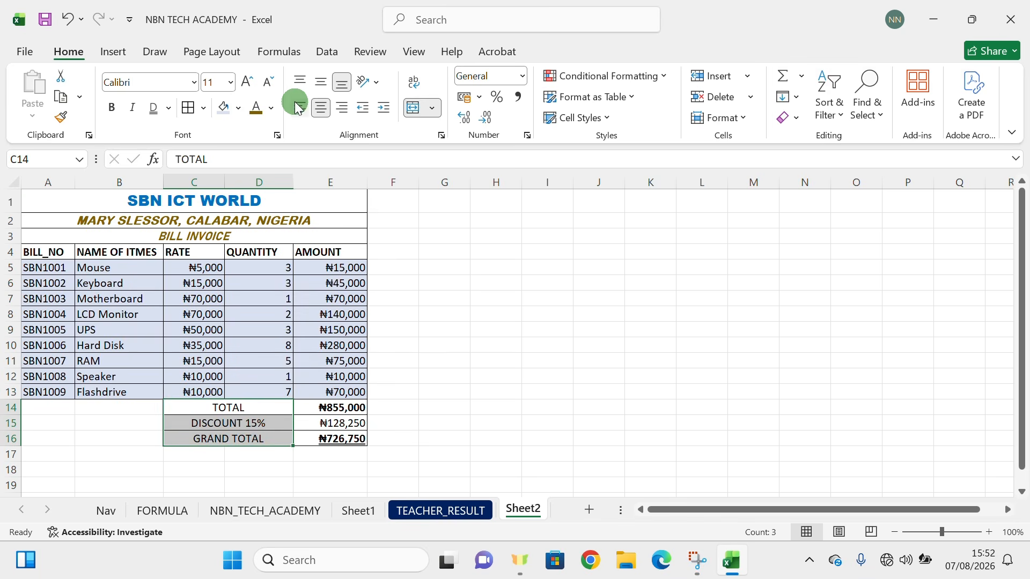
click(271, 109)
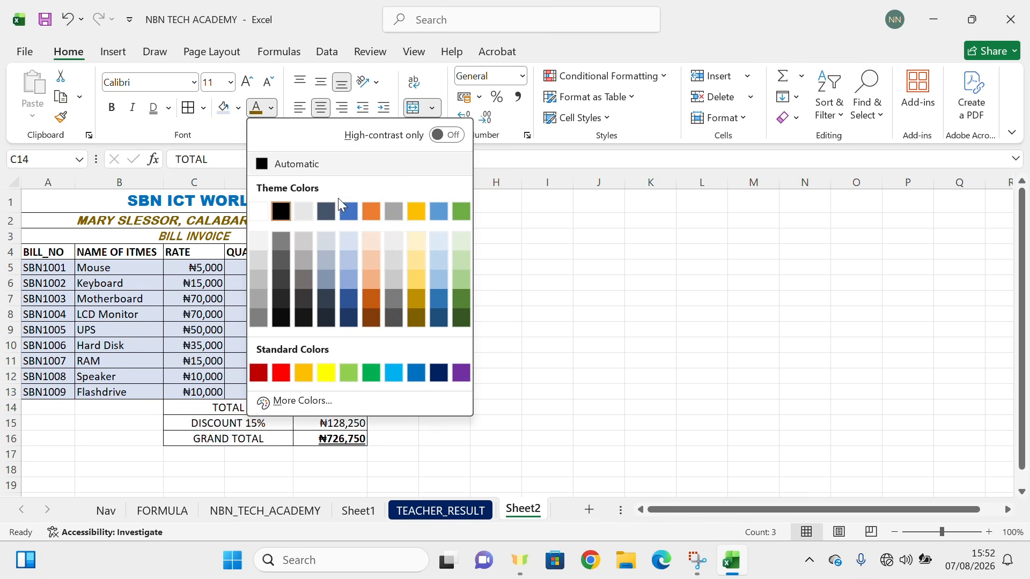
click(353, 217)
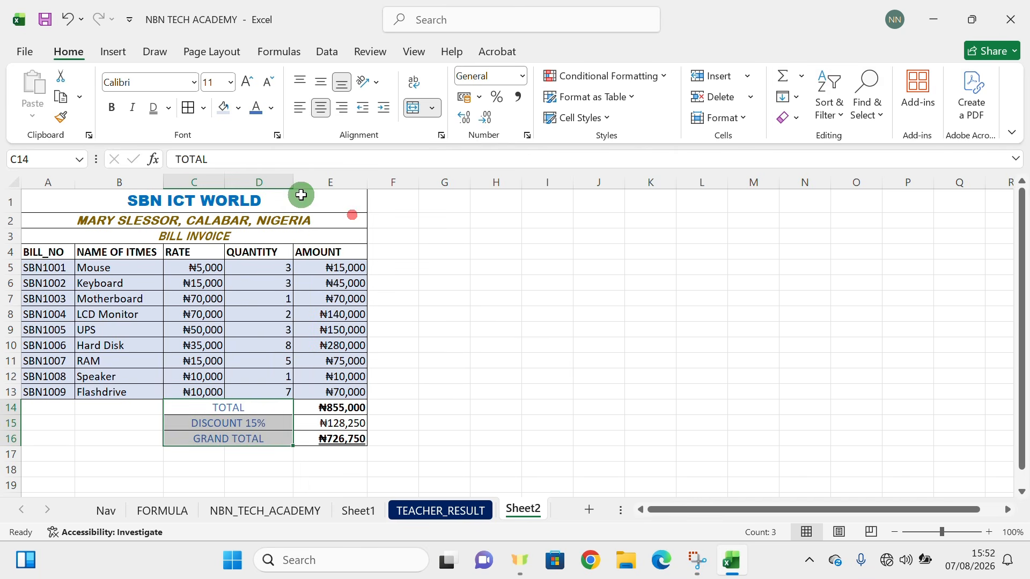
click(118, 109)
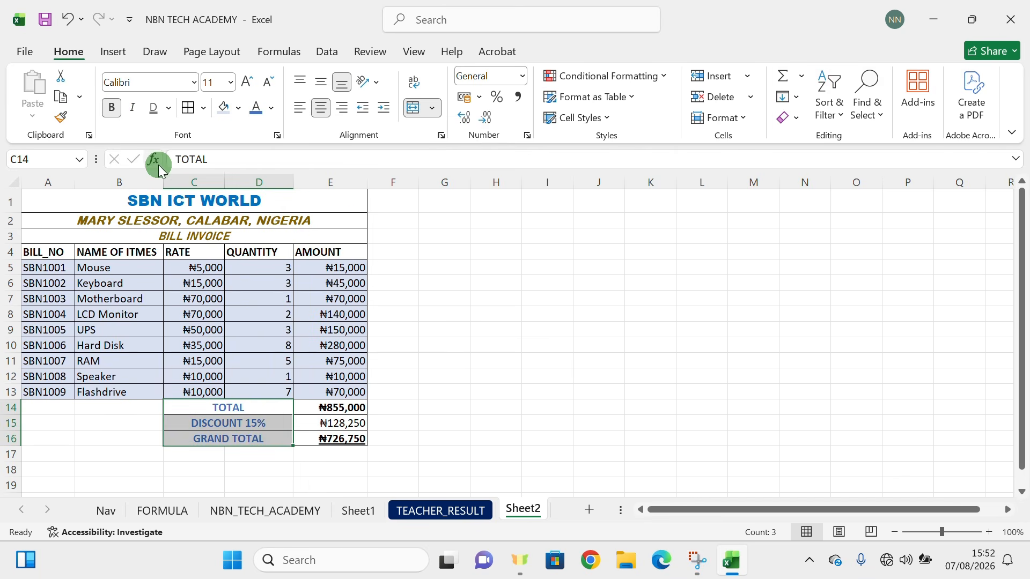
click(466, 301)
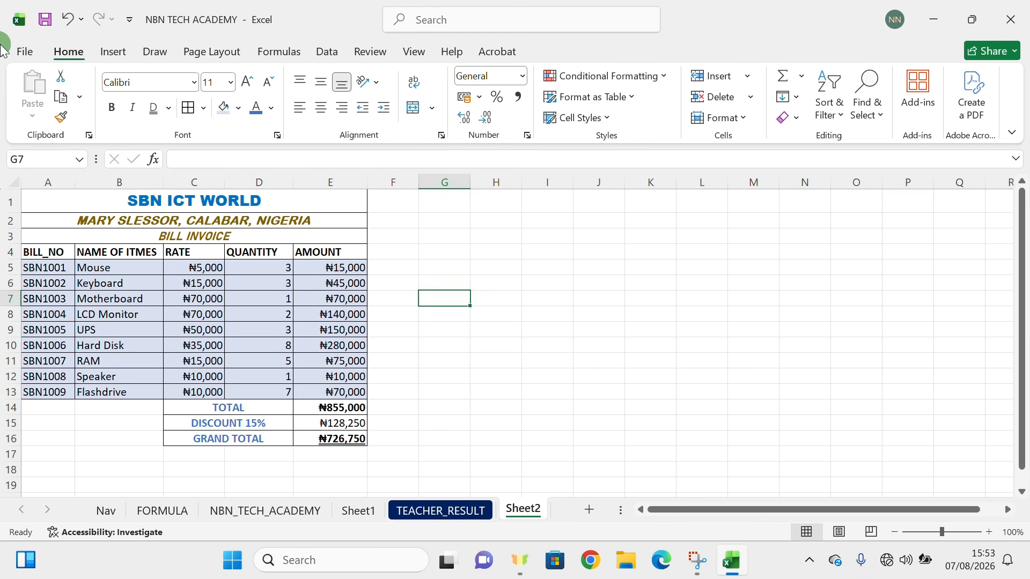
Step: Save the NBN TECH ACADEMY workbook and close it
click(22, 54)
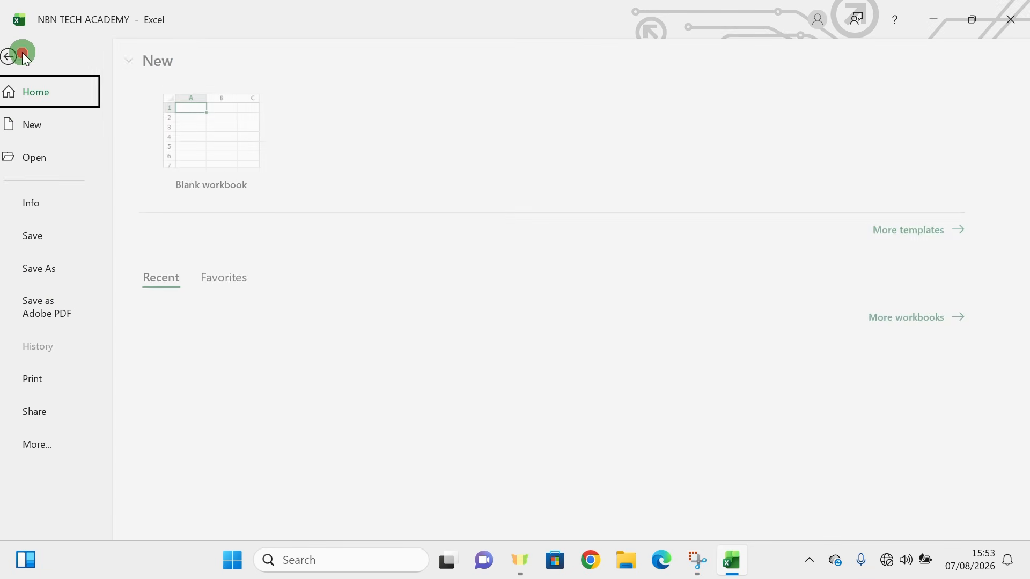
click(46, 235)
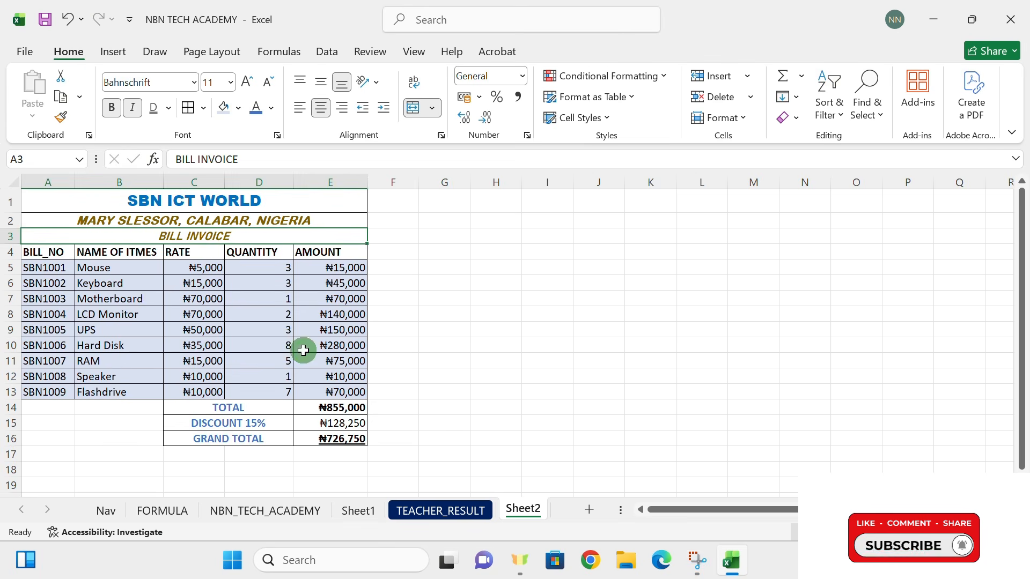
click(276, 343)
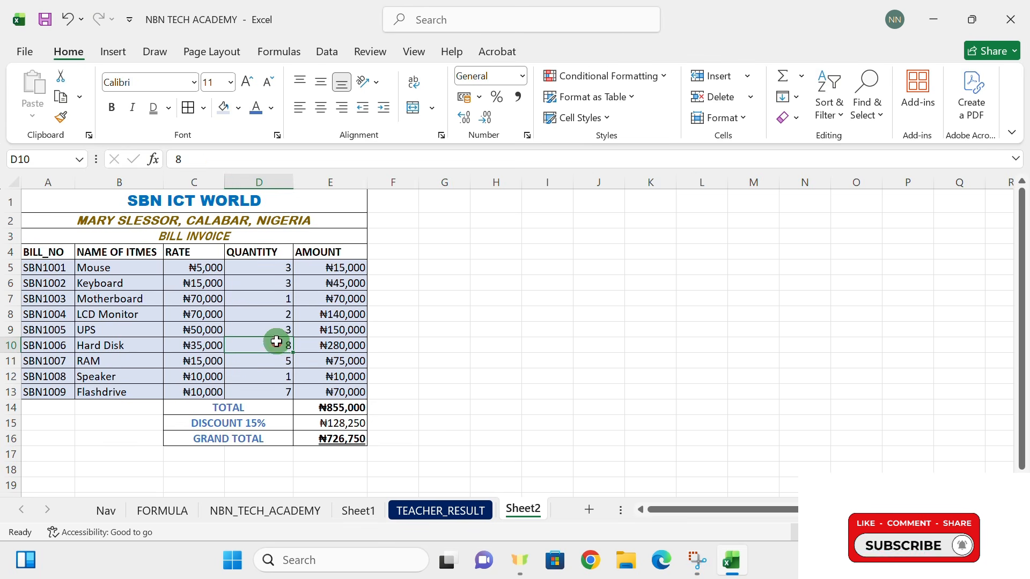
click(1011, 19)
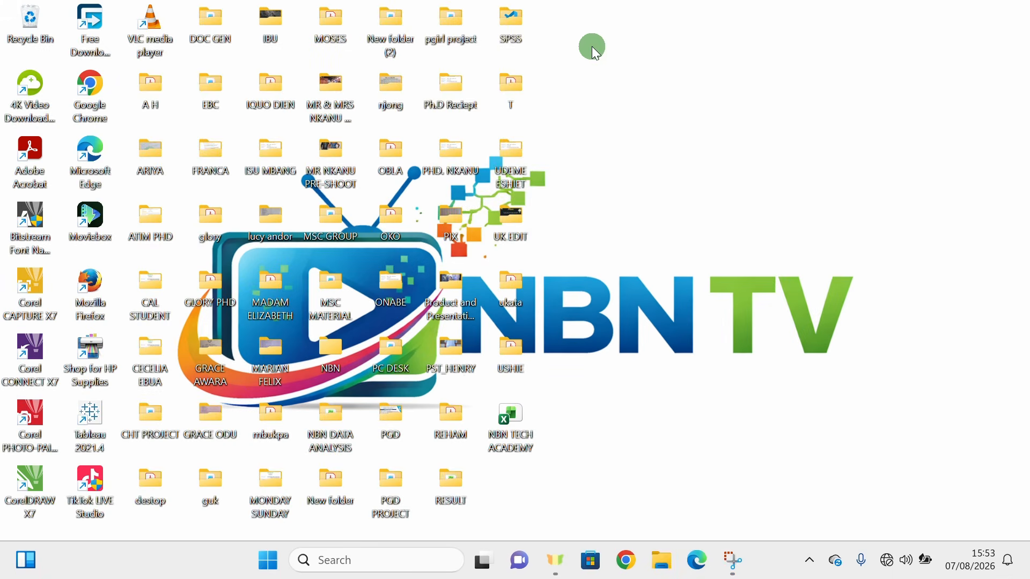